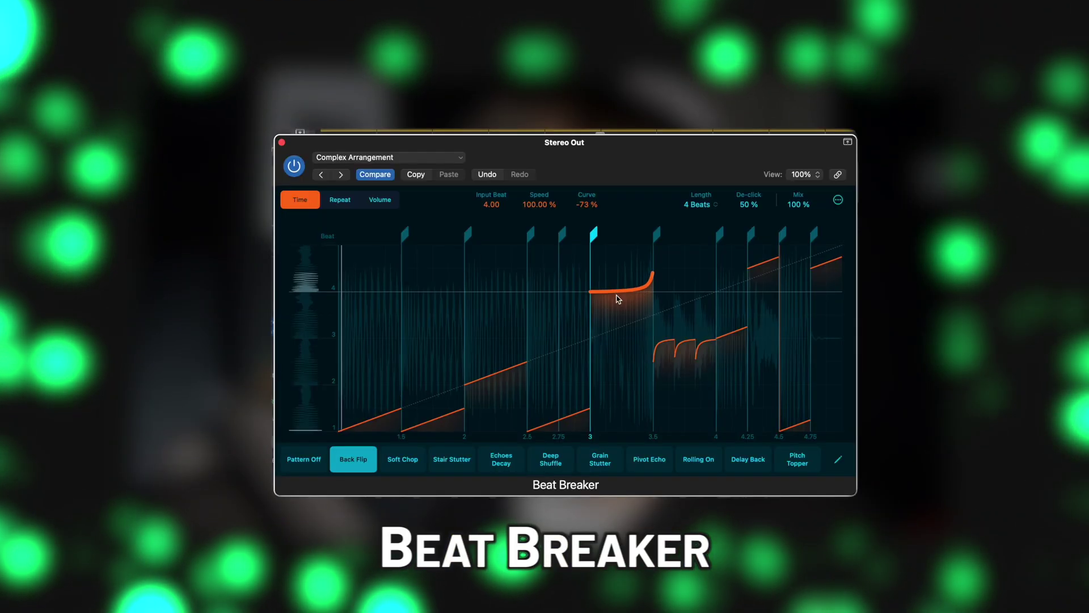
- Make the slice at beat 3.5 replay from beat 1.5 and slip the Fluid Shadow Topper audio earlier
{"action": "left_click_drag", "start_coordinate": [669, 351], "coordinate": [681, 379]}
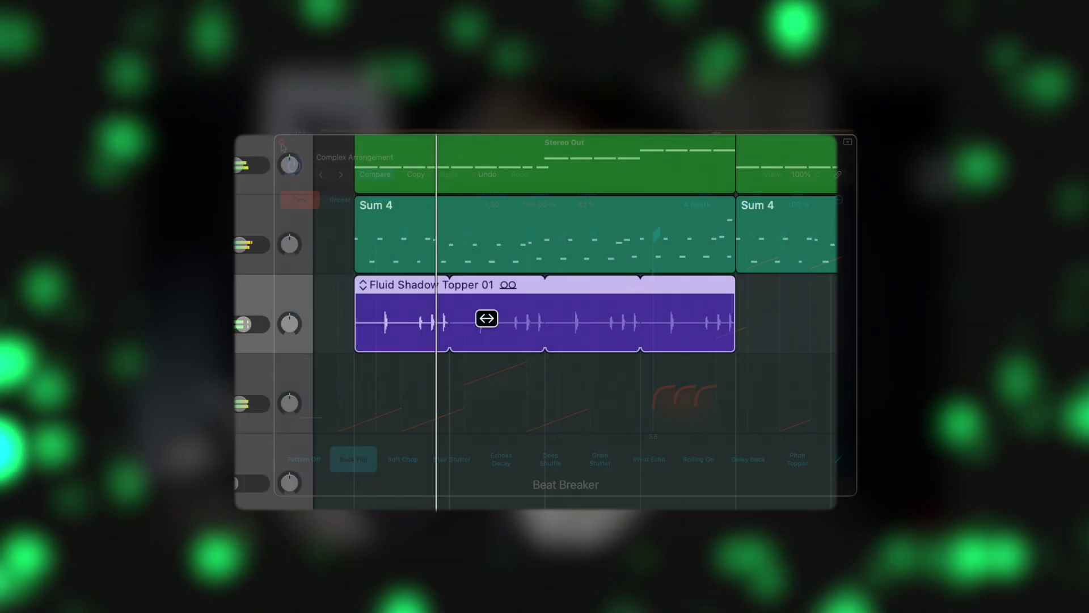
{"action": "left_click_drag", "start_coordinate": [487, 318], "coordinate": [404, 325]}
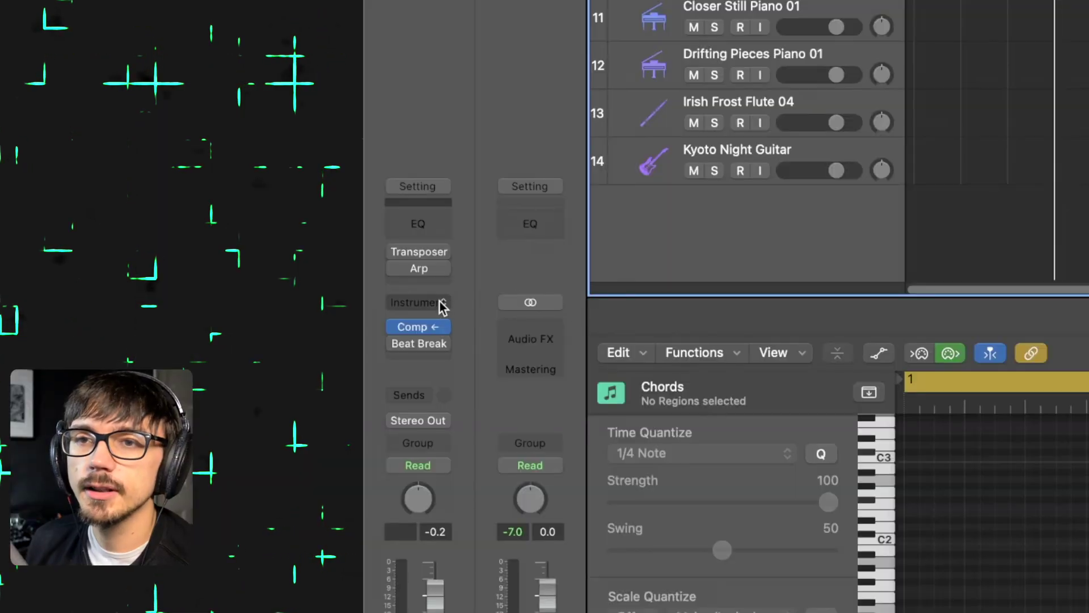
- Load Sample Alchemy (Stereo) into the Chords track's Instrument slot
{"action": "left_click", "coordinate": [440, 302]}
{"action": "mouse_move", "coordinate": [437, 307]}
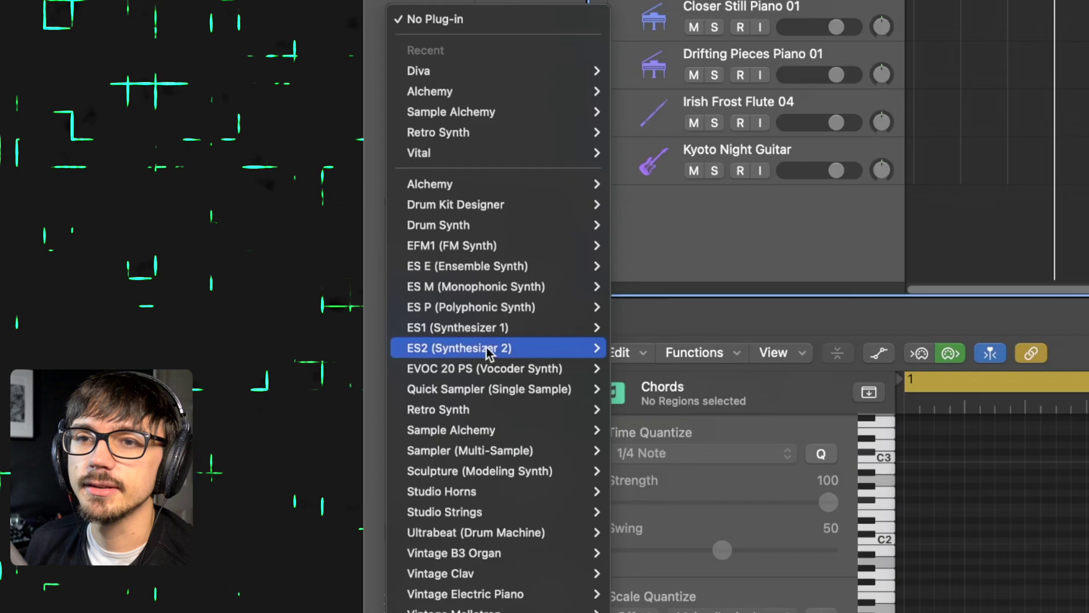
{"action": "mouse_move", "coordinate": [545, 432]}
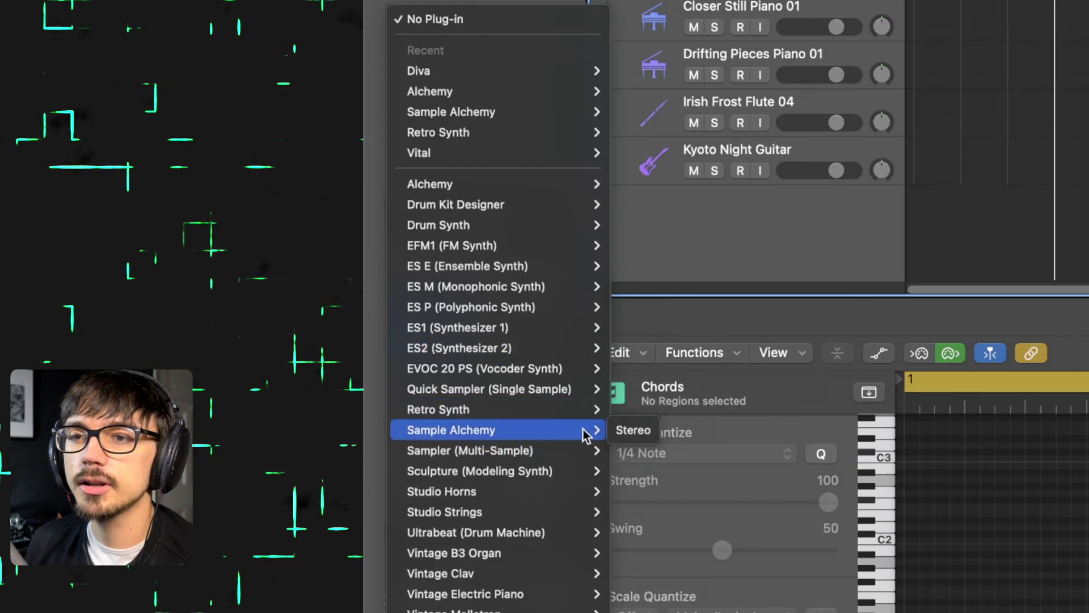
{"action": "left_click", "coordinate": [632, 430]}
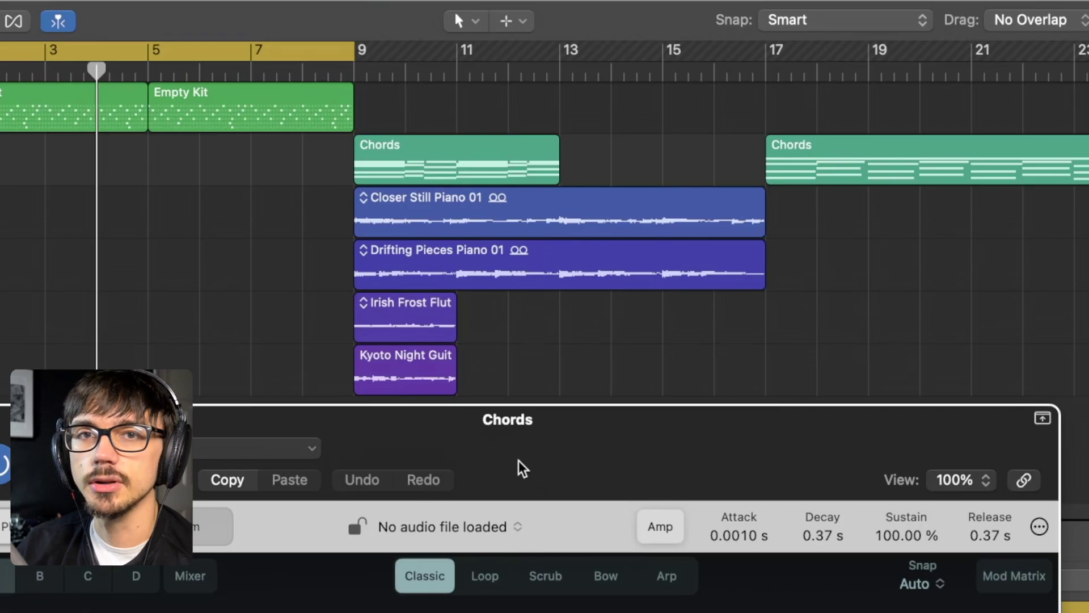
- Set a cycle over bars 9–17 and play the Closer Still and Drifting Pieces piano regions
{"action": "left_click", "coordinate": [425, 211]}
{"action": "left_click_drag", "start_coordinate": [364, 53], "coordinate": [759, 124]}
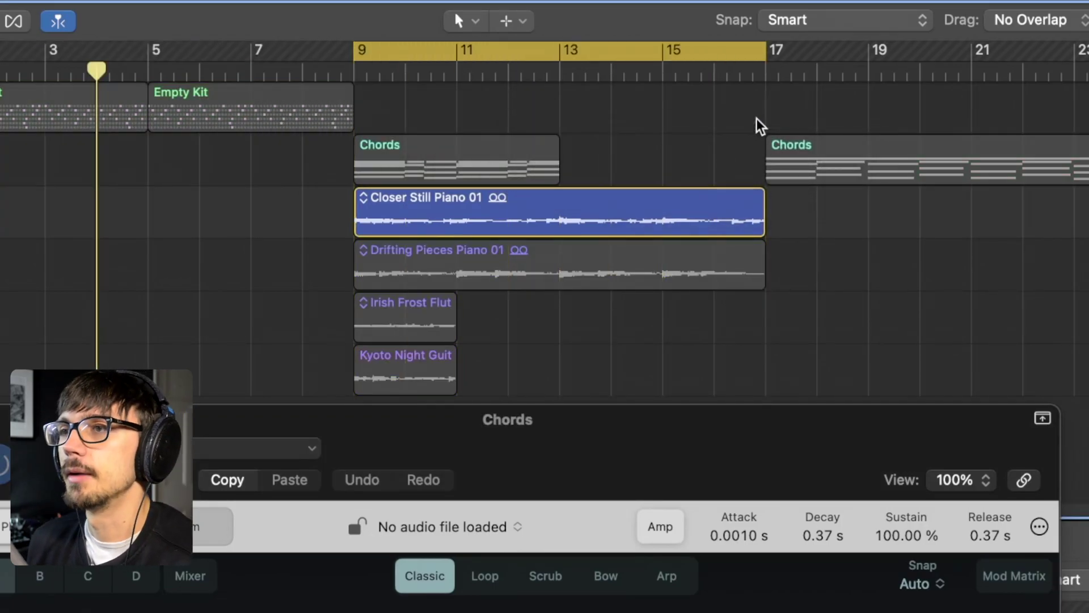
{"action": "key", "text": "space"}
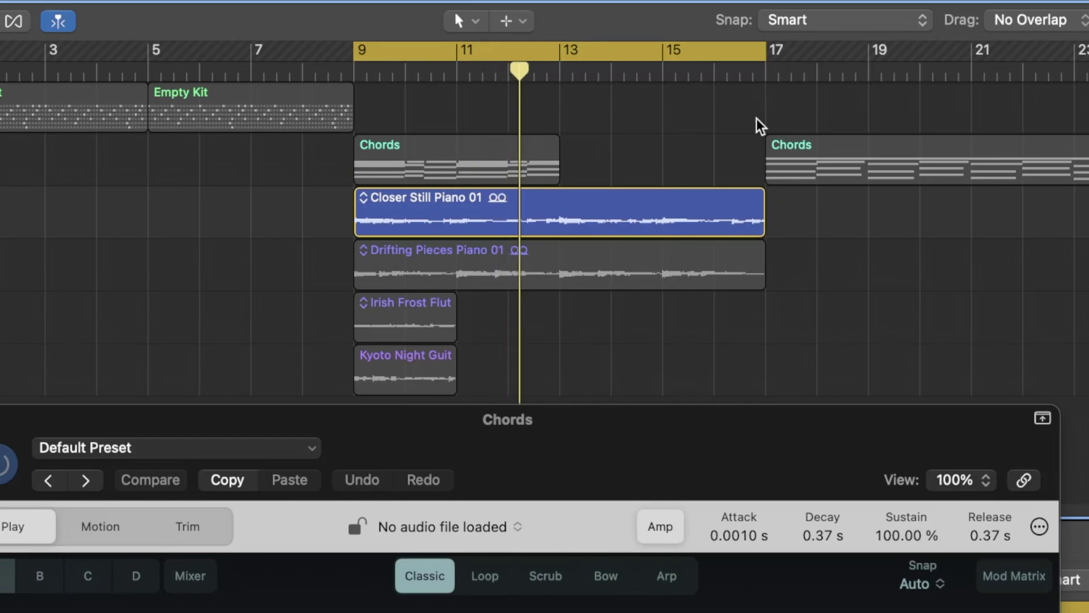
{"action": "key", "text": "Down"}
{"action": "key", "text": "shift+space"}
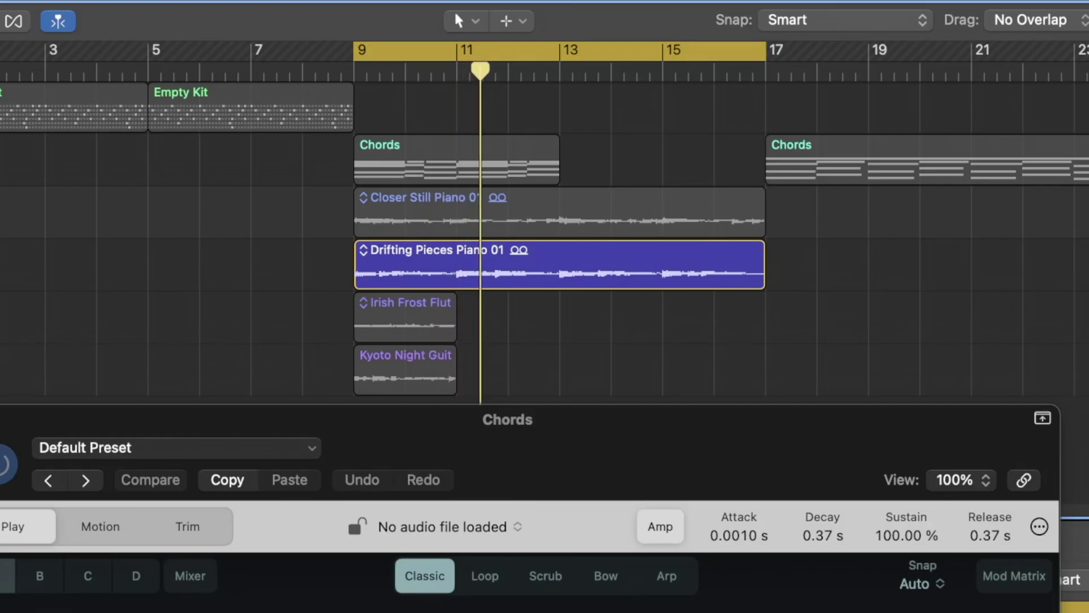
- Solo-audition the Irish Frost Flute and Kyoto Night Guitar regions, then drag Closer Still Piano 01 into Sample Alchemy
{"action": "key", "text": "space"}
{"action": "key", "text": "ctrl+s"}
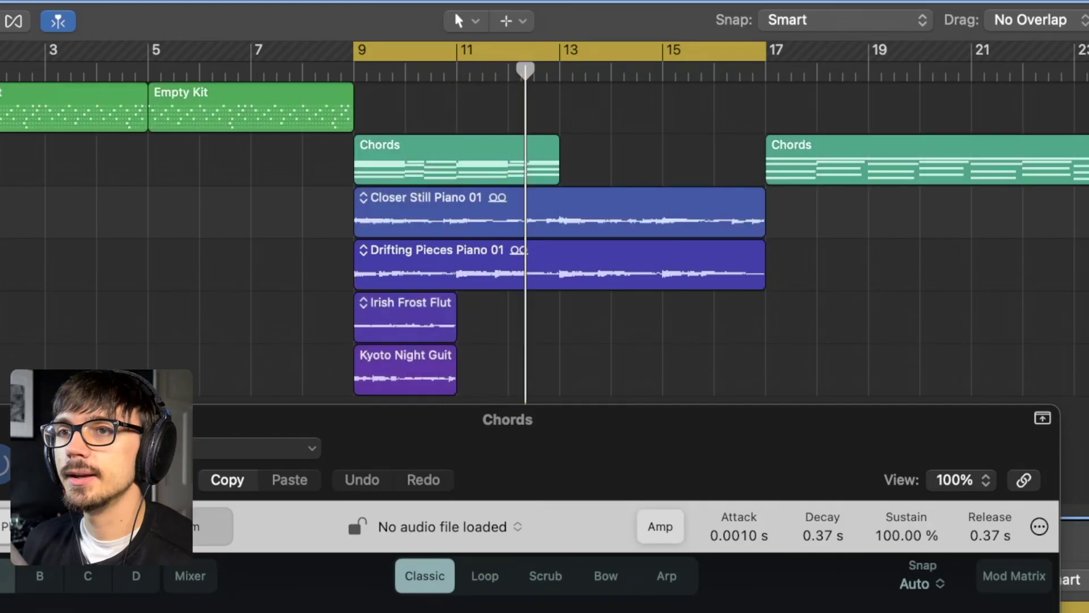
{"action": "key", "text": "ctrl+s"}
{"action": "key", "text": "space"}
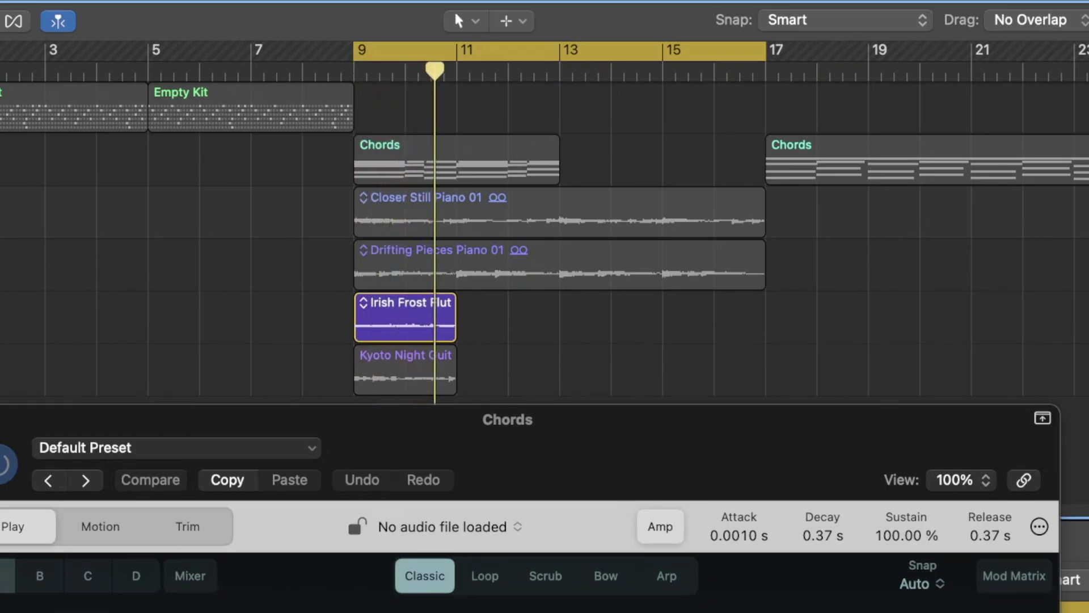
{"action": "key", "text": "Down"}
{"action": "key", "text": "space"}
{"action": "key", "text": "space"}
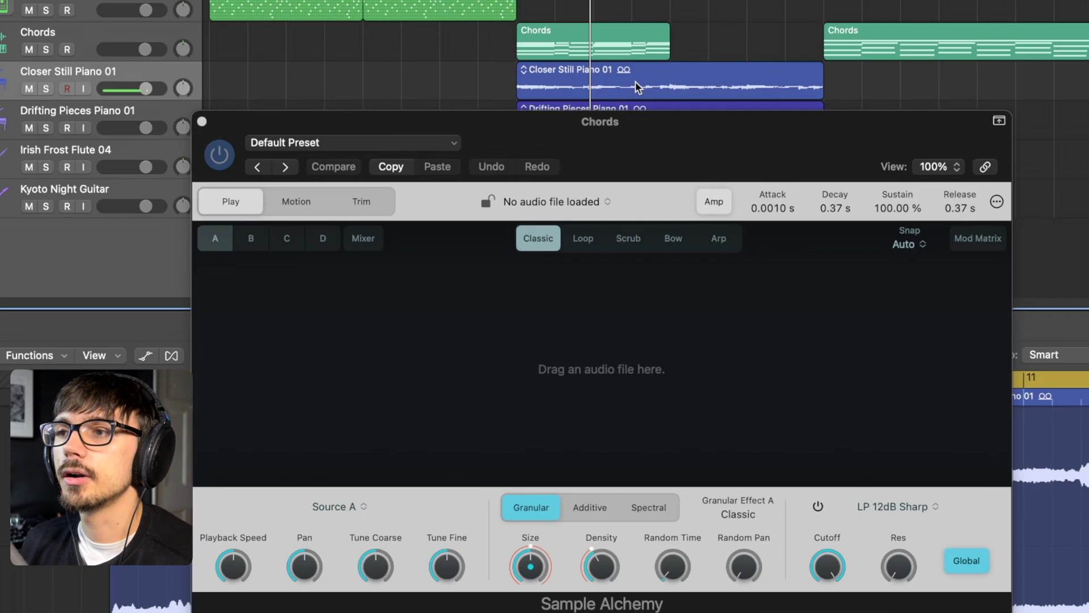
{"action": "left_click_drag", "start_coordinate": [637, 86], "coordinate": [572, 392]}
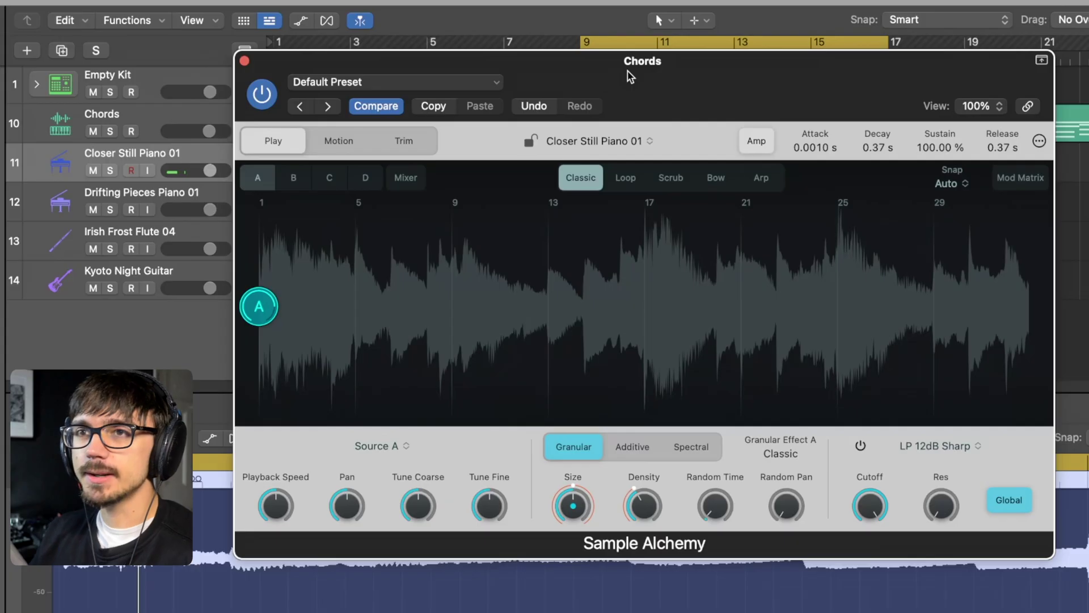
- With the Chords track selected, lower Sample Alchemy's playback speed and move the start point later
{"action": "left_click", "coordinate": [136, 128]}
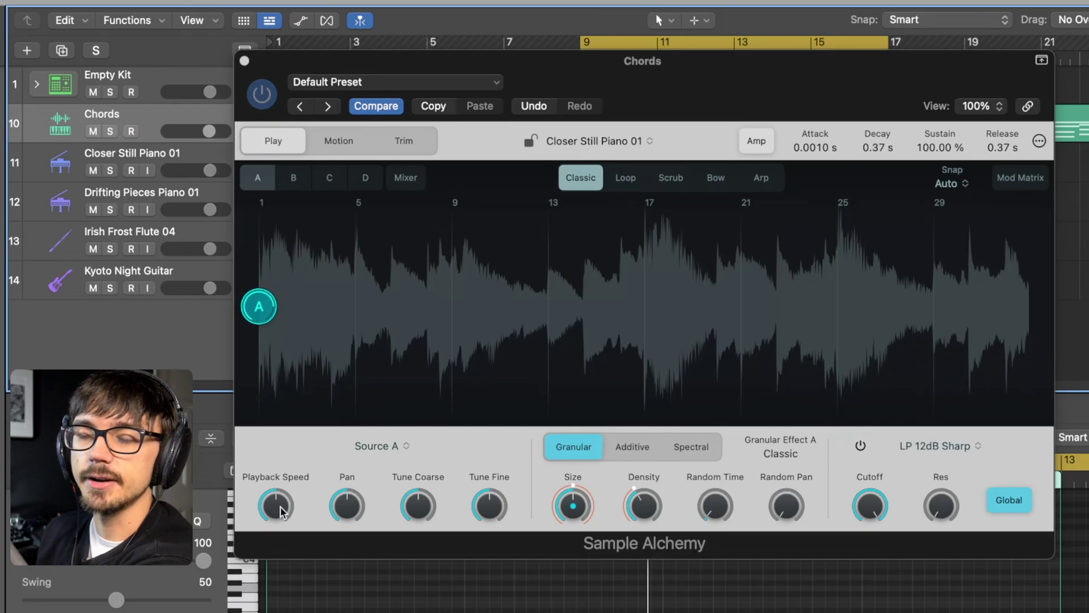
{"action": "left_click_drag", "start_coordinate": [279, 509], "coordinate": [300, 587]}
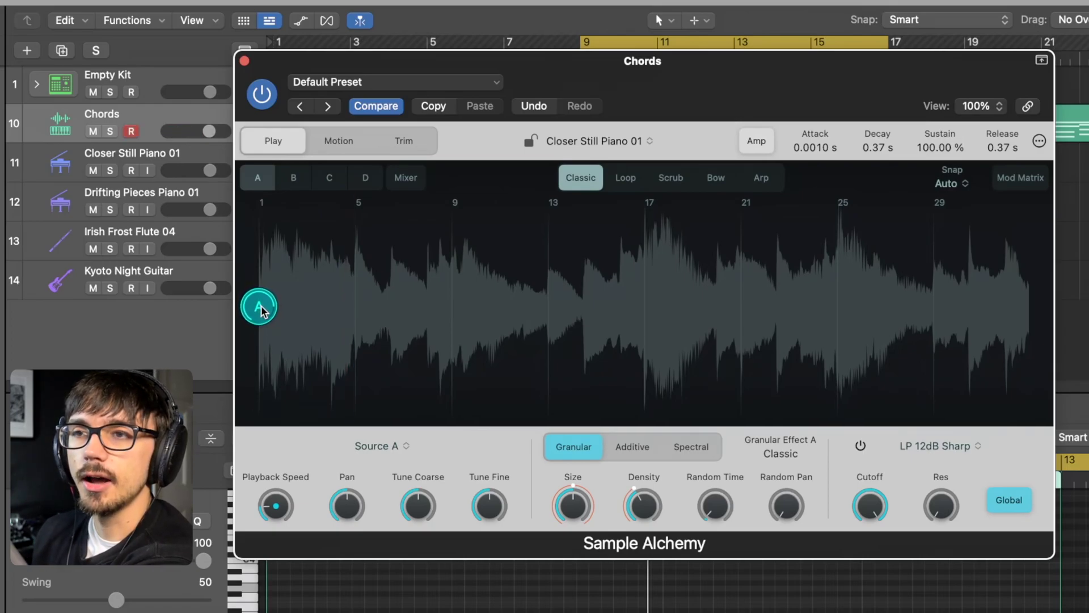
{"action": "mouse_move", "coordinate": [261, 311]}
{"action": "left_mouse_down"}
{"action": "mouse_move", "coordinate": [389, 310]}
{"action": "mouse_move", "coordinate": [426, 296]}
{"action": "mouse_move", "coordinate": [416, 302]}
{"action": "mouse_move", "coordinate": [426, 307]}
{"action": "left_mouse_up"}
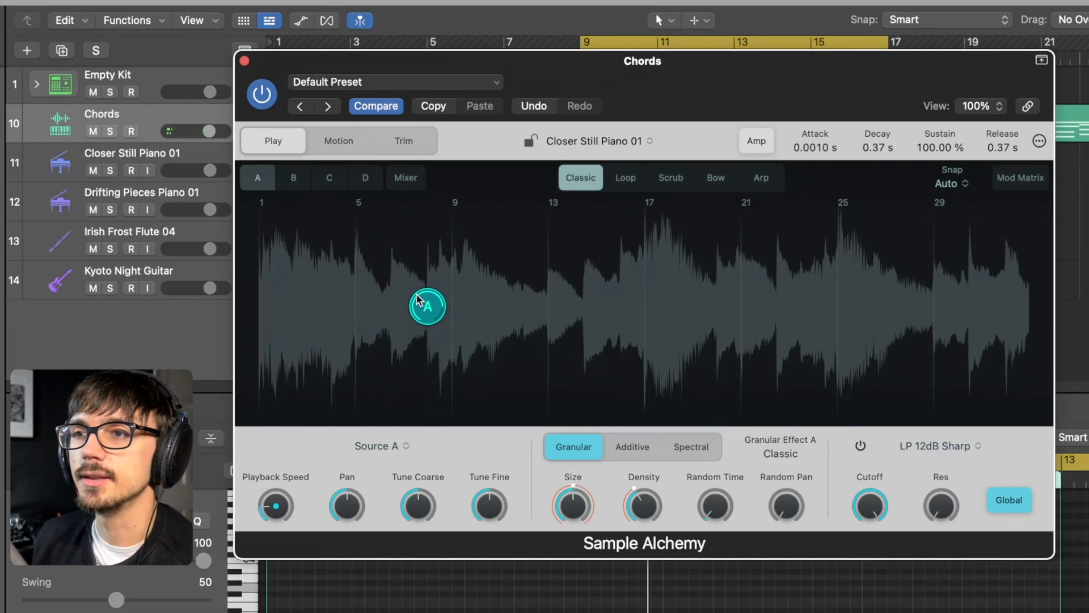
- Loop Source A, shorten the loop to end near bar 11, stop playback, and switch to Scrub mode
{"action": "left_click", "coordinate": [622, 178]}
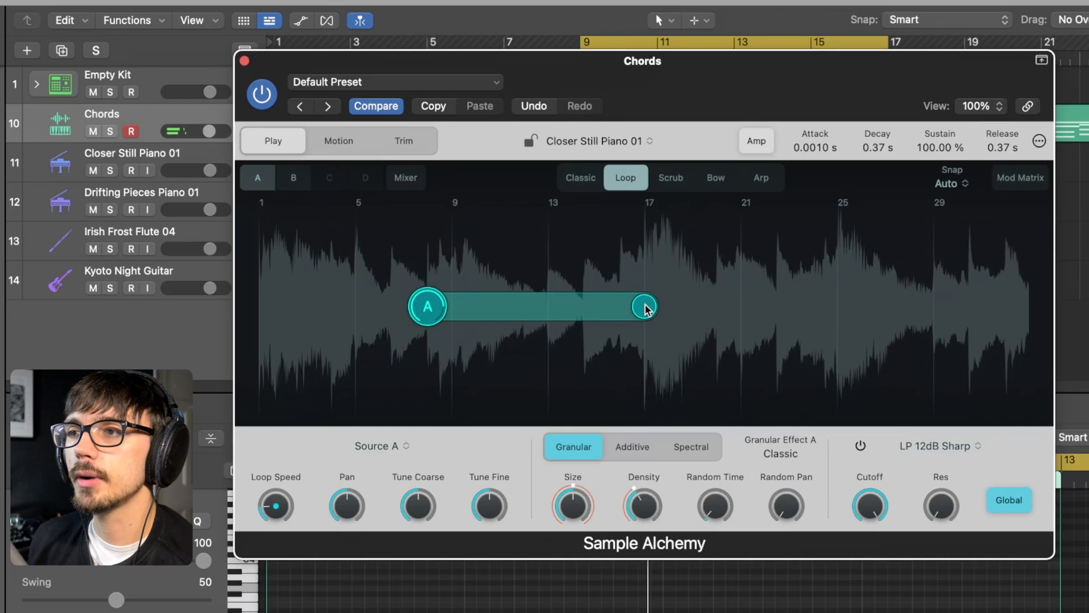
{"action": "left_click_drag", "start_coordinate": [645, 307], "coordinate": [517, 314]}
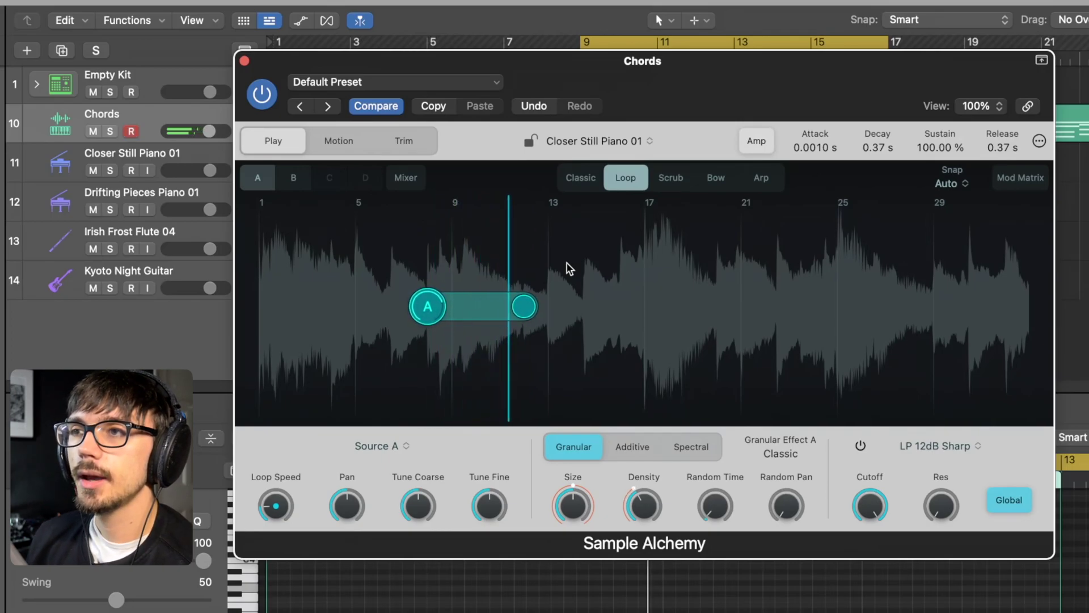
{"action": "key", "text": "space"}
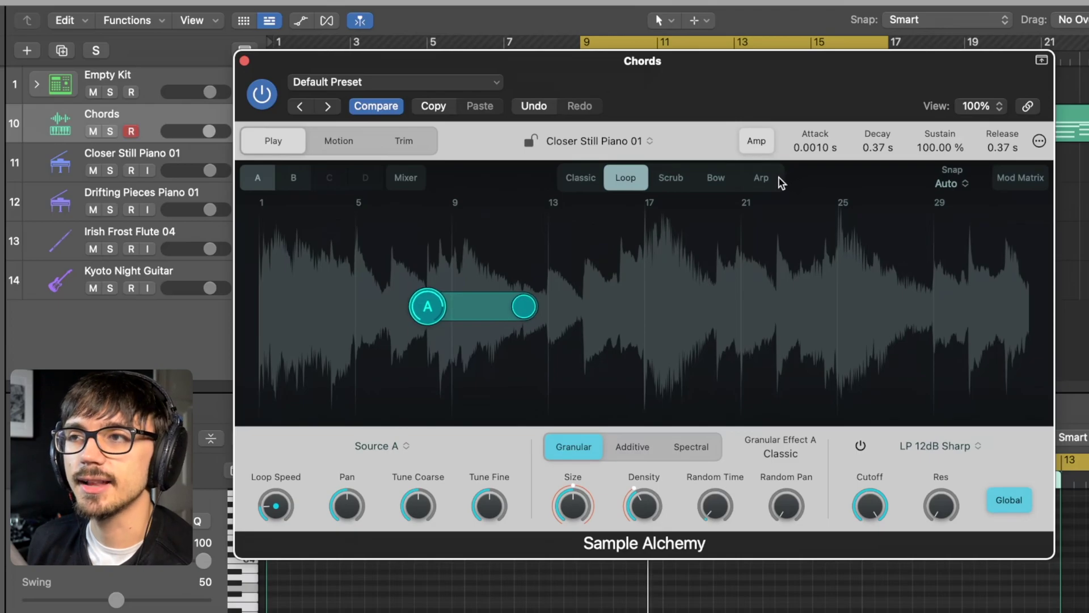
{"action": "left_click", "coordinate": [672, 177]}
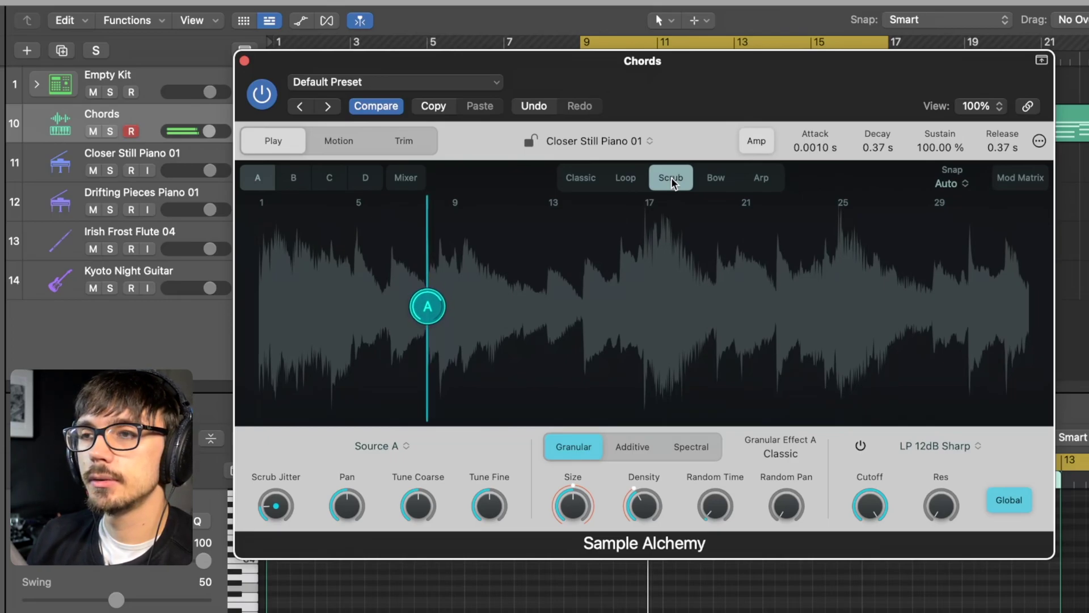
- Move the scrub point to around bar 10 and audition the Bow, then Arp play modes
{"action": "left_click_drag", "start_coordinate": [428, 306], "coordinate": [464, 298]}
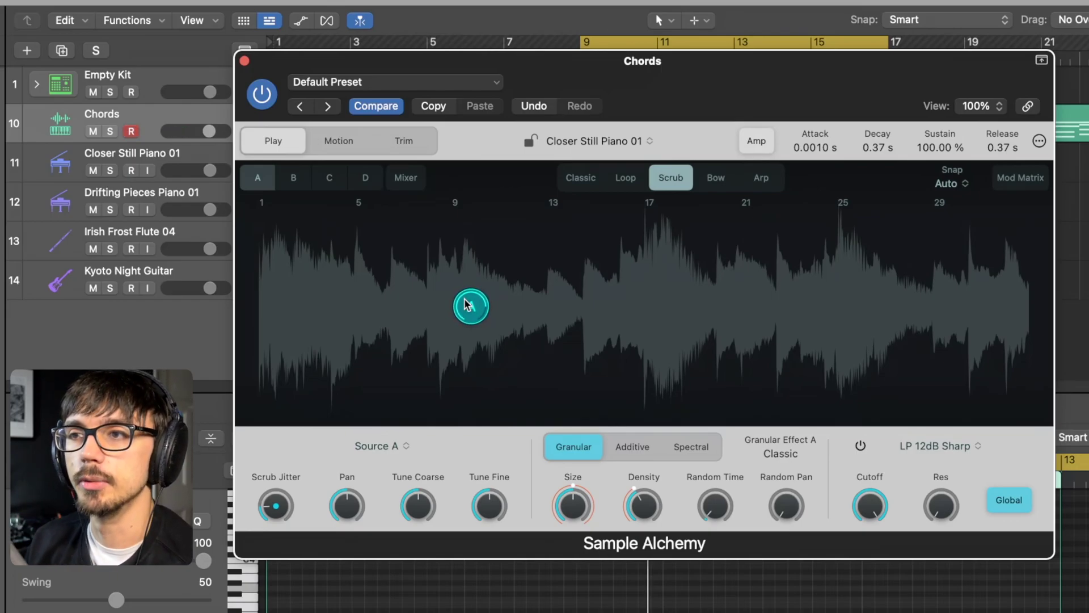
{"action": "left_click", "coordinate": [713, 177]}
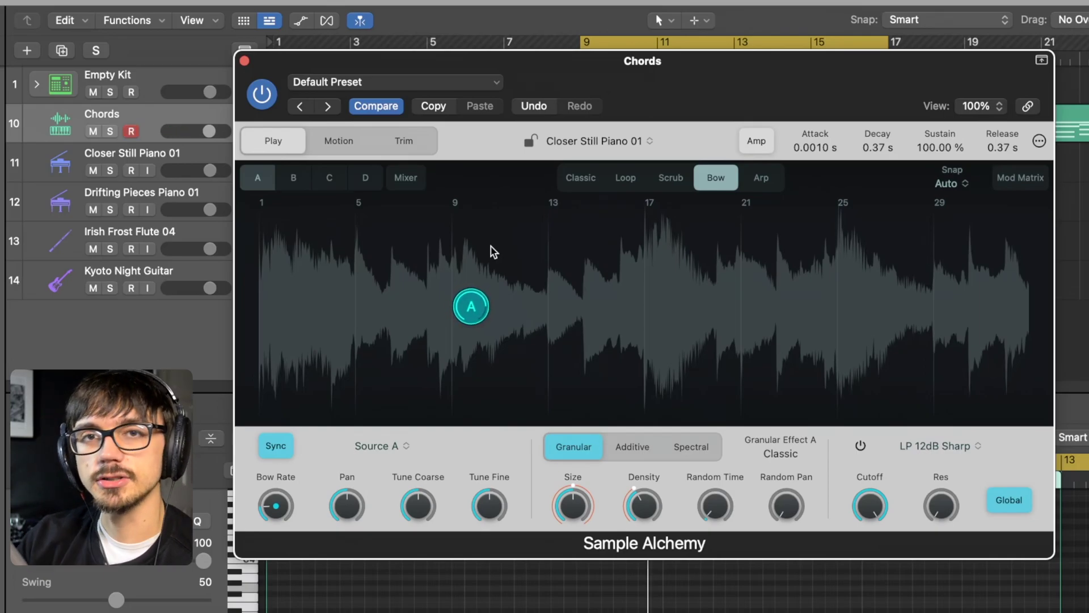
{"action": "left_click", "coordinate": [758, 181]}
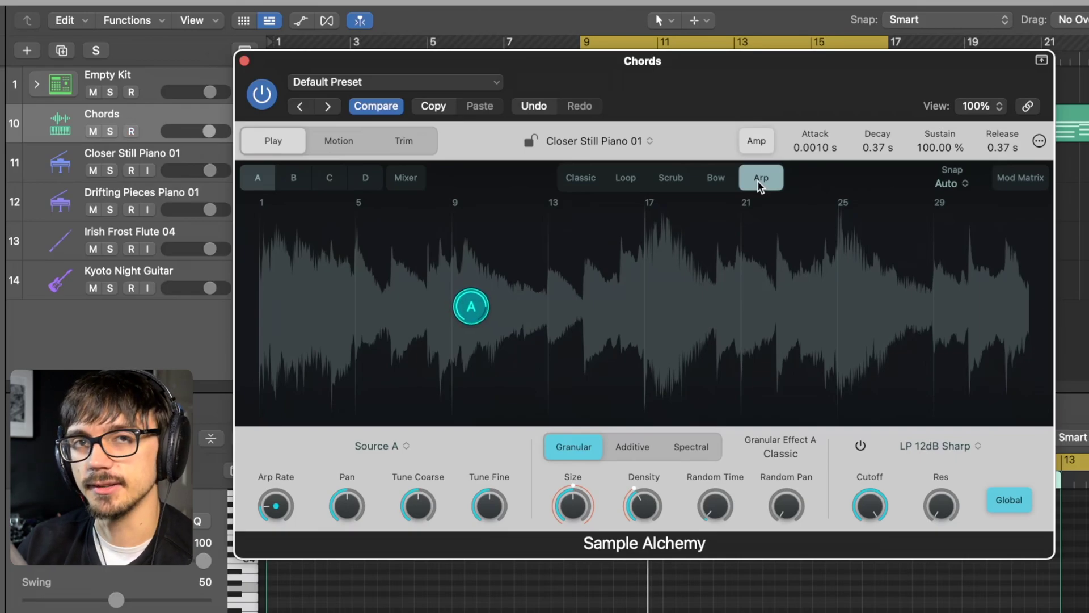
- Toggle between Loop and Classic modes and raise the playback speed to 106 %
{"action": "left_click", "coordinate": [625, 179]}
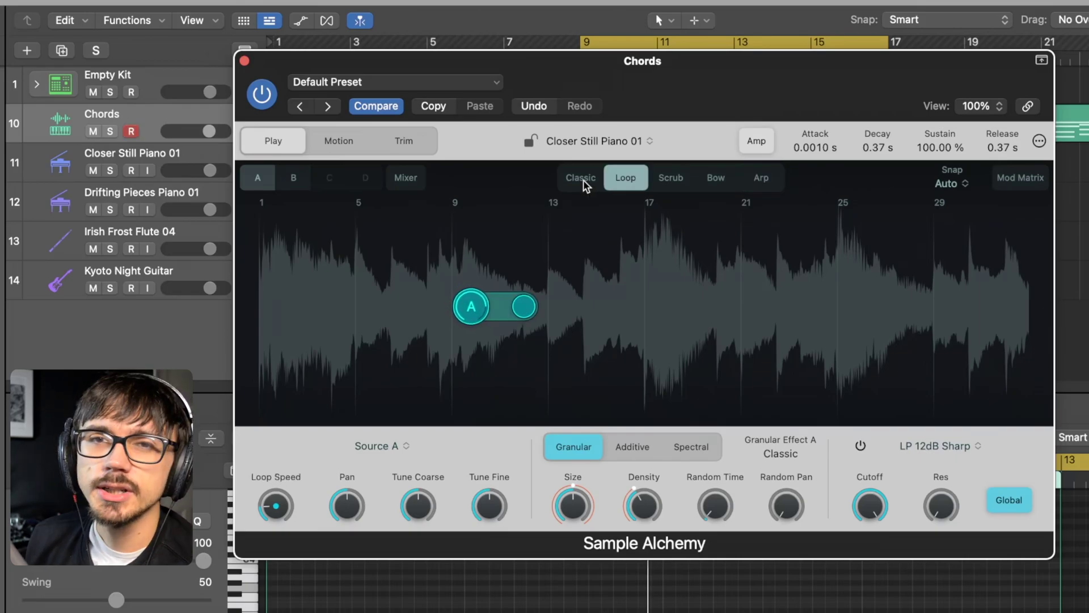
{"action": "left_click", "coordinate": [577, 178]}
{"action": "left_click", "coordinate": [625, 179]}
{"action": "left_click", "coordinate": [580, 177]}
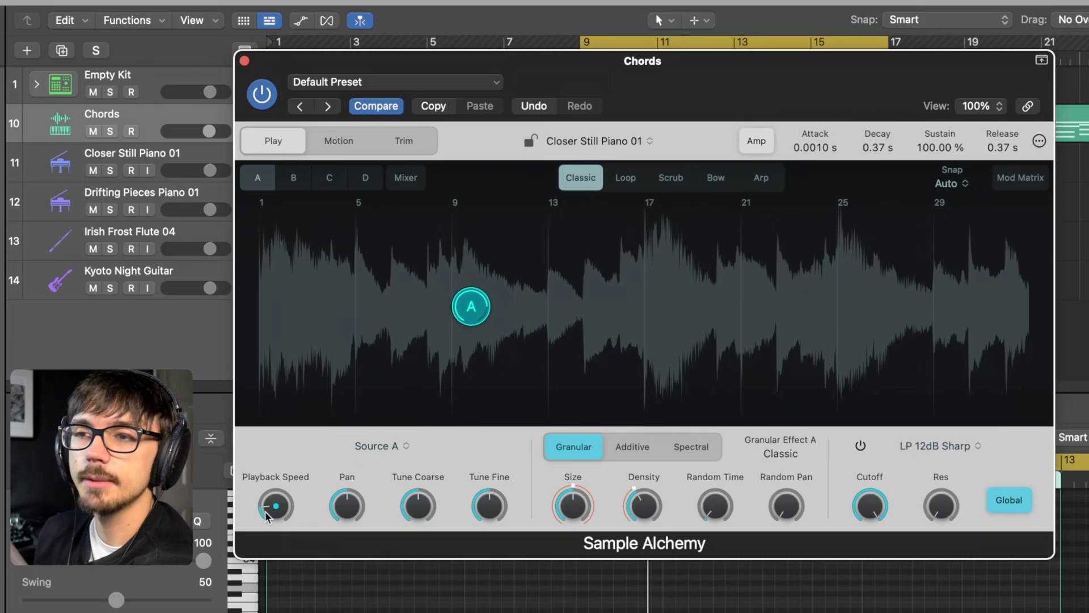
{"action": "mouse_move", "coordinate": [275, 512]}
{"action": "left_mouse_down"}
{"action": "mouse_move", "coordinate": [288, 357]}
{"action": "mouse_move", "coordinate": [298, 541]}
{"action": "mouse_move", "coordinate": [295, 438]}
{"action": "left_mouse_up"}
- Compare Loop, Scrub and Bow modes with bow rate synced to tempo, settling on Arp
{"action": "left_click", "coordinate": [626, 177]}
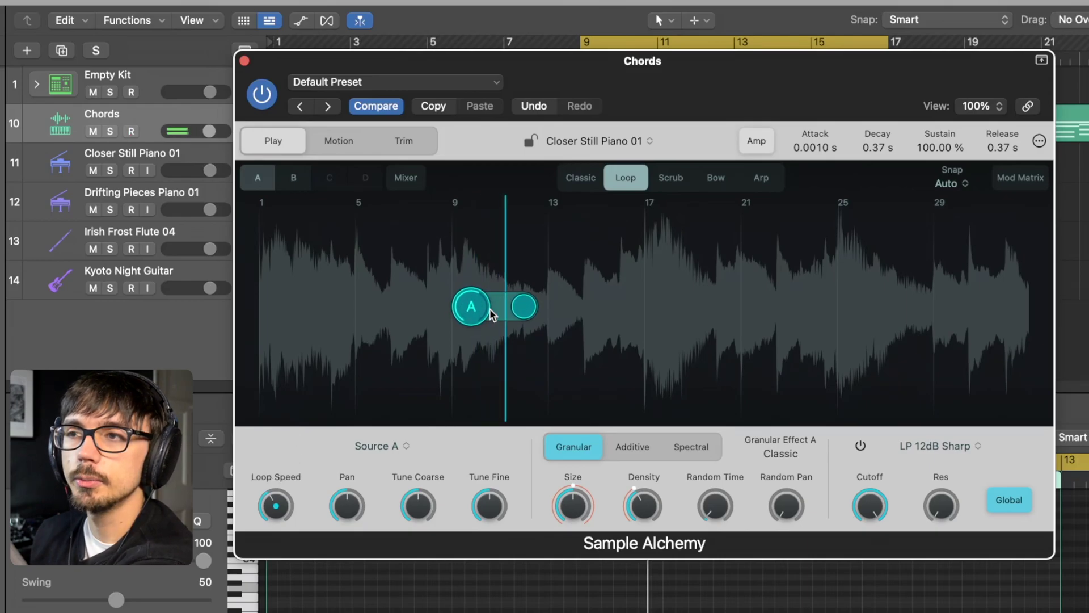
{"action": "left_click", "coordinate": [670, 178]}
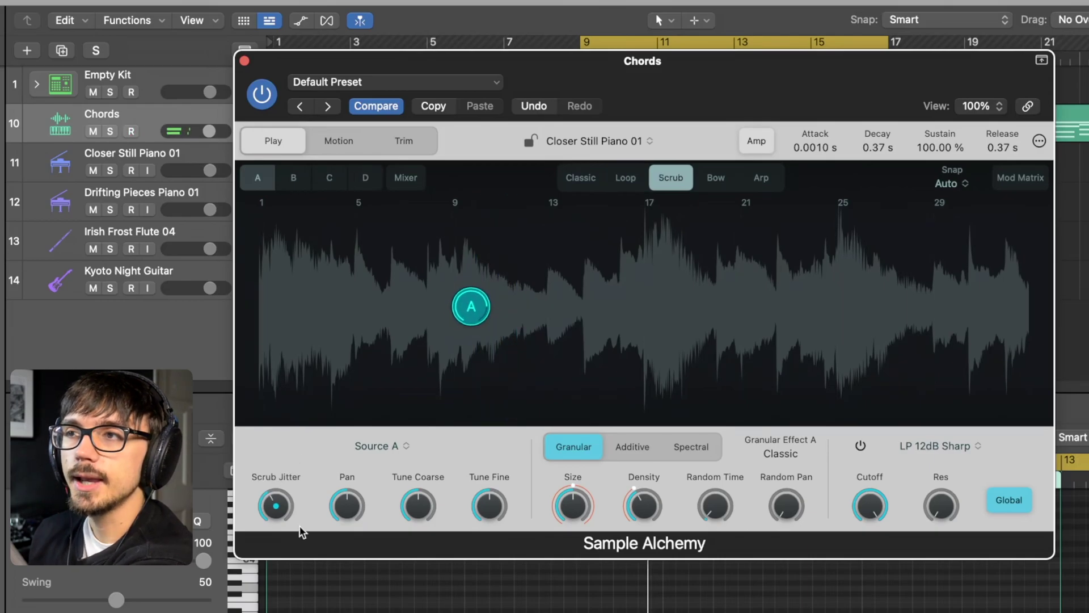
{"action": "left_click", "coordinate": [272, 515]}
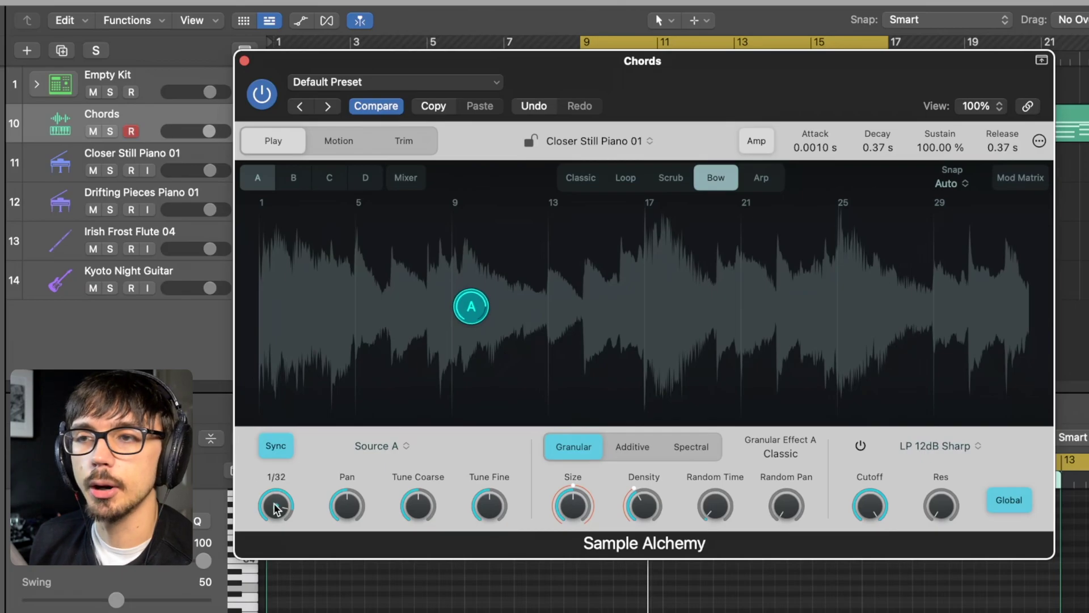
{"action": "left_click", "coordinate": [276, 447]}
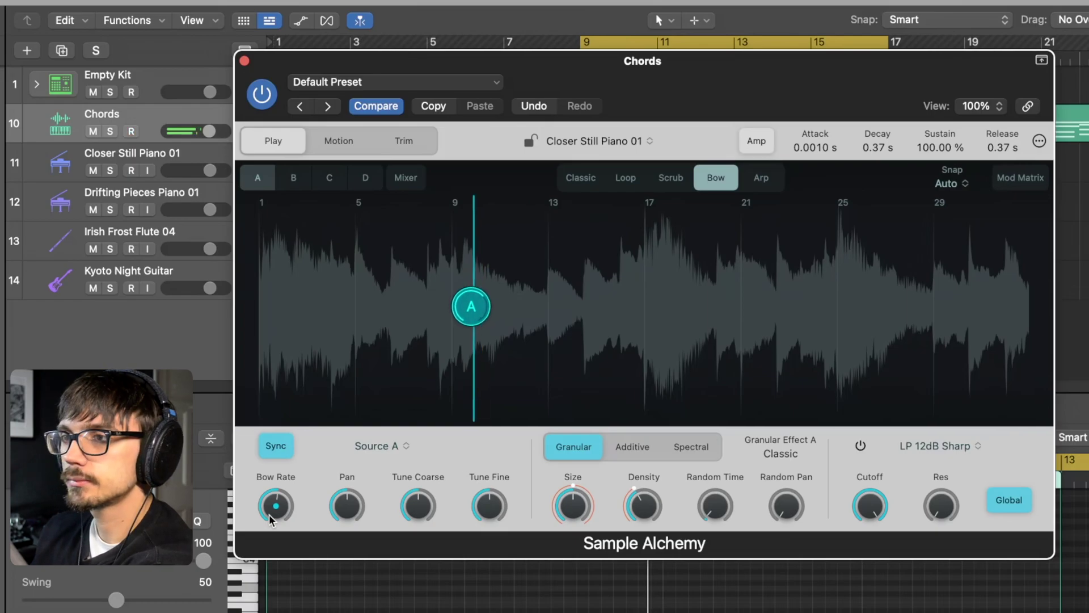
{"action": "left_click", "coordinate": [761, 177]}
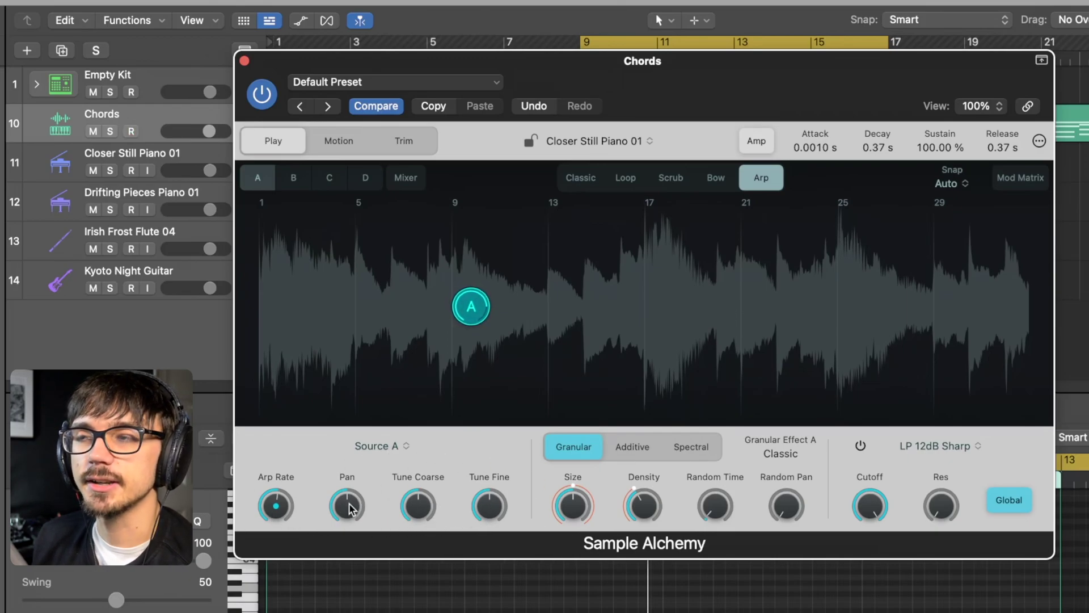
- Return Source A to Scrub, pan it slightly left, and fine-tune it up to 2.40 cents
{"action": "left_click", "coordinate": [674, 182]}
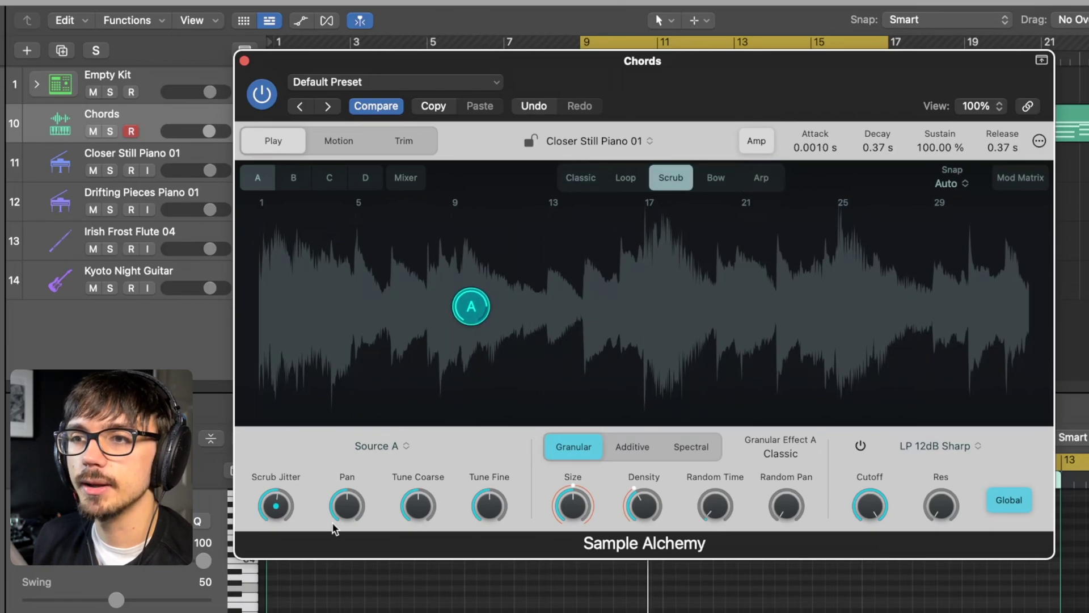
{"action": "mouse_move", "coordinate": [343, 506]}
{"action": "left_mouse_down"}
{"action": "mouse_move", "coordinate": [346, 523]}
{"action": "mouse_move", "coordinate": [352, 490]}
{"action": "left_mouse_up"}
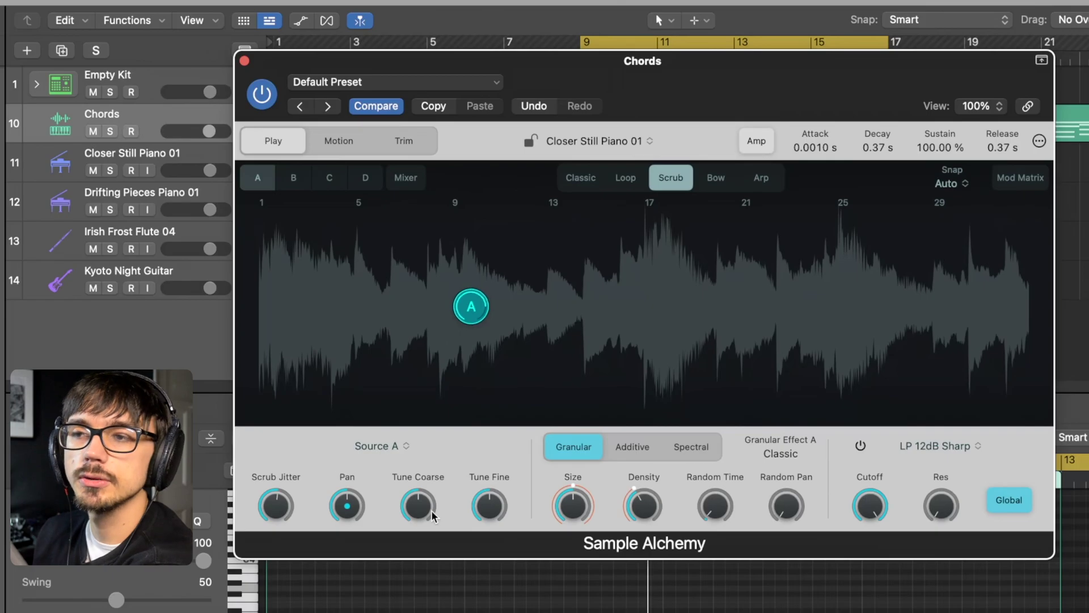
{"action": "mouse_move", "coordinate": [424, 513]}
{"action": "left_mouse_down"}
{"action": "mouse_move", "coordinate": [417, 438]}
{"action": "mouse_move", "coordinate": [421, 522]}
{"action": "left_mouse_up"}
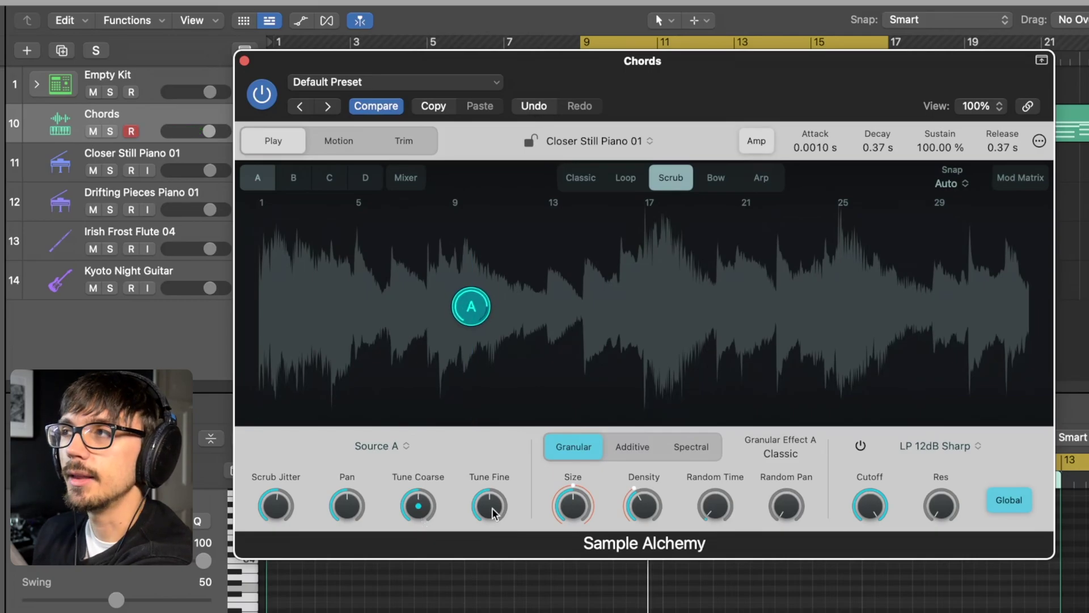
{"action": "left_click_drag", "start_coordinate": [491, 507], "coordinate": [497, 405]}
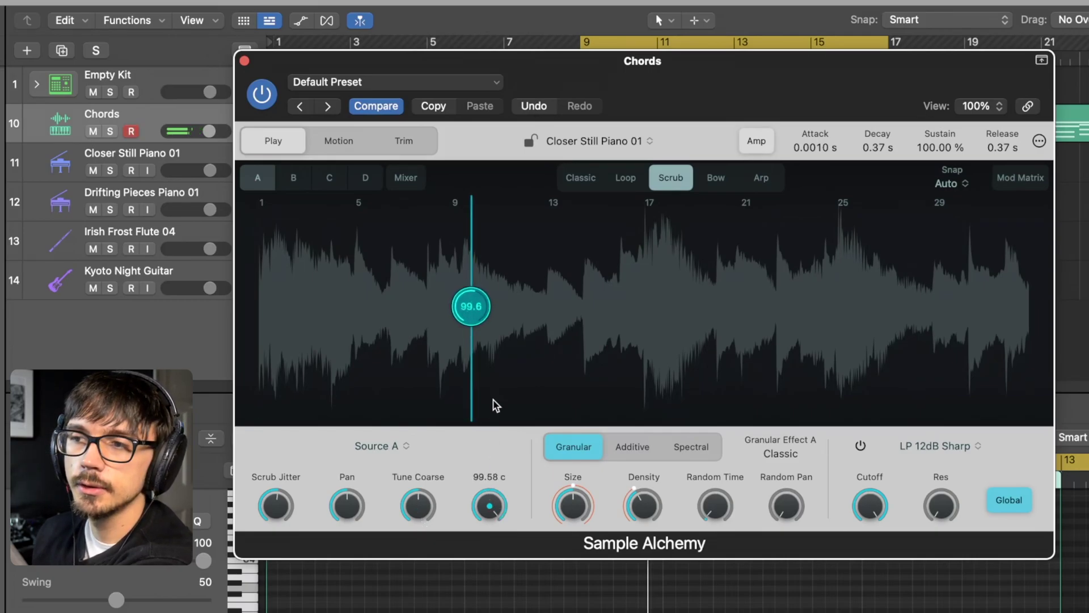
{"action": "left_click_drag", "start_coordinate": [500, 508], "coordinate": [500, 508]}
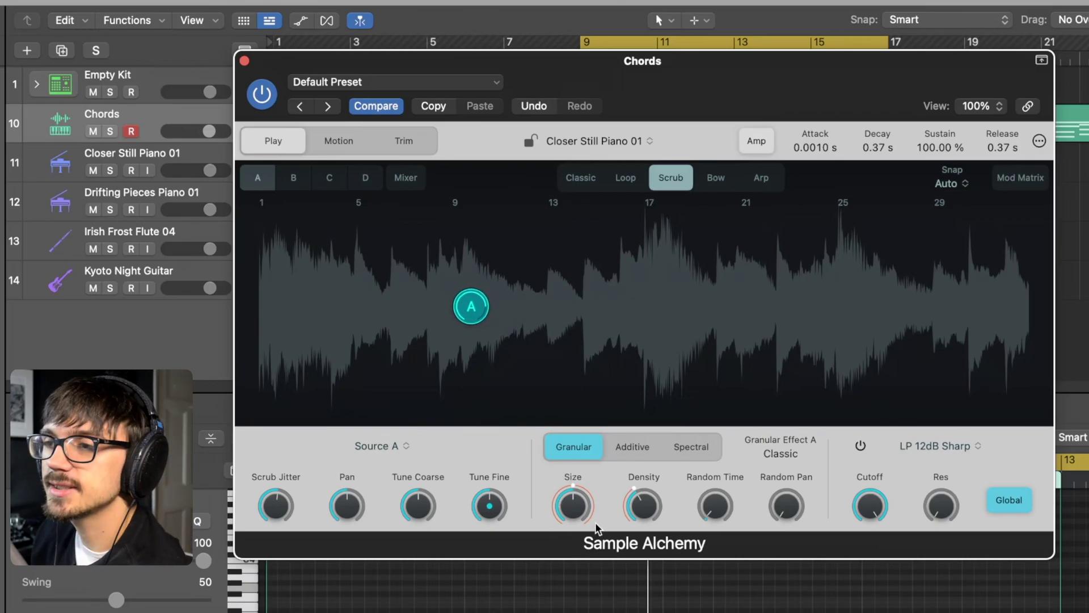
- Shrink Source A's grain size, drop Density to 7, and raise Random Time to about 85%
{"action": "mouse_move", "coordinate": [594, 523]}
{"action": "left_mouse_down"}
{"action": "mouse_move", "coordinate": [590, 612]}
{"action": "mouse_move", "coordinate": [590, 510]}
{"action": "left_mouse_up"}
{"action": "left_click_drag", "start_coordinate": [647, 399], "coordinate": [643, 450]}
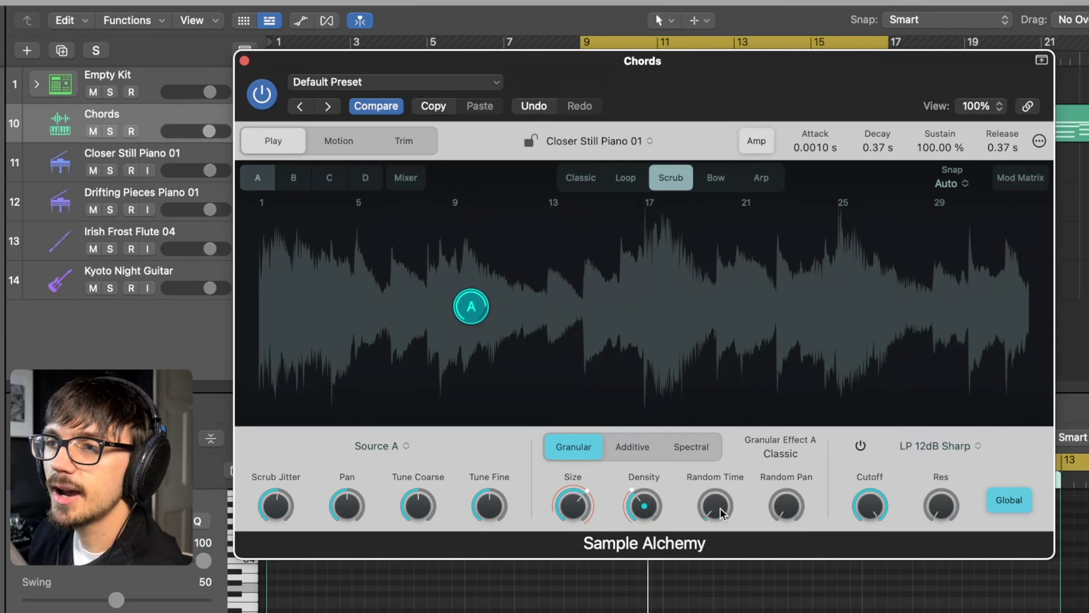
{"action": "left_click_drag", "start_coordinate": [720, 508], "coordinate": [722, 319]}
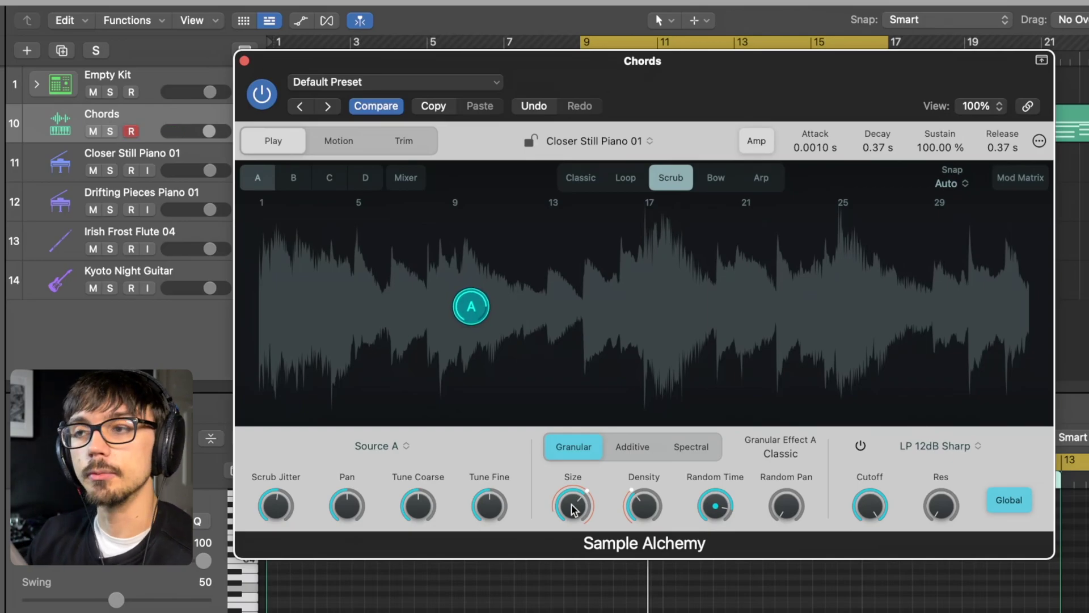
{"action": "left_click", "coordinate": [571, 504]}
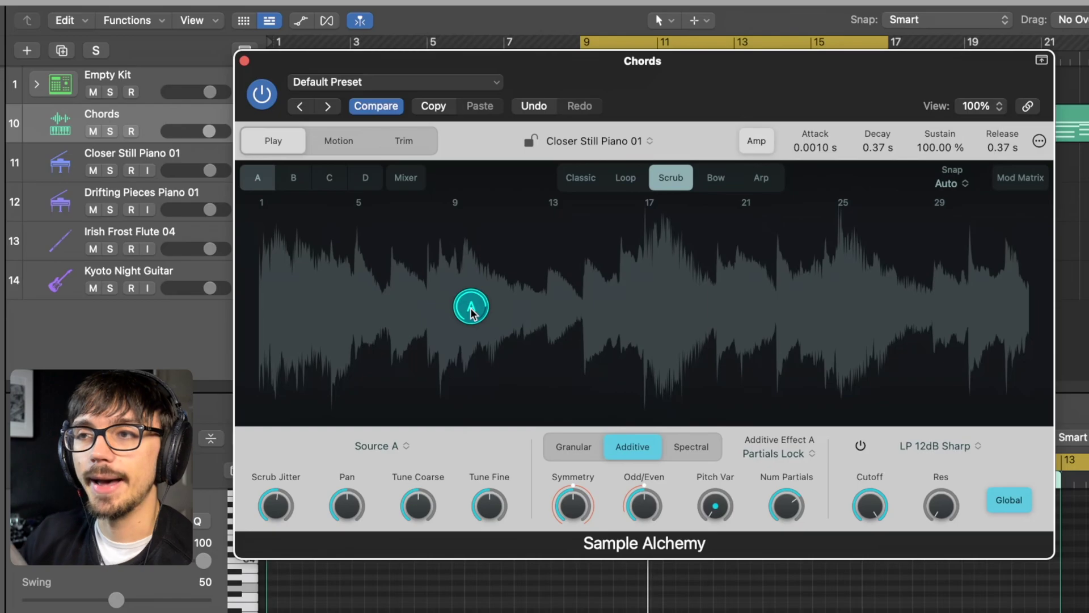
- Move the scrub point later, try Symmetry then return it near zero, and set Odd/Even to about 31%
{"action": "mouse_move", "coordinate": [472, 313]}
{"action": "left_mouse_down"}
{"action": "mouse_move", "coordinate": [527, 304]}
{"action": "mouse_move", "coordinate": [853, 309]}
{"action": "mouse_move", "coordinate": [787, 313]}
{"action": "left_mouse_up"}
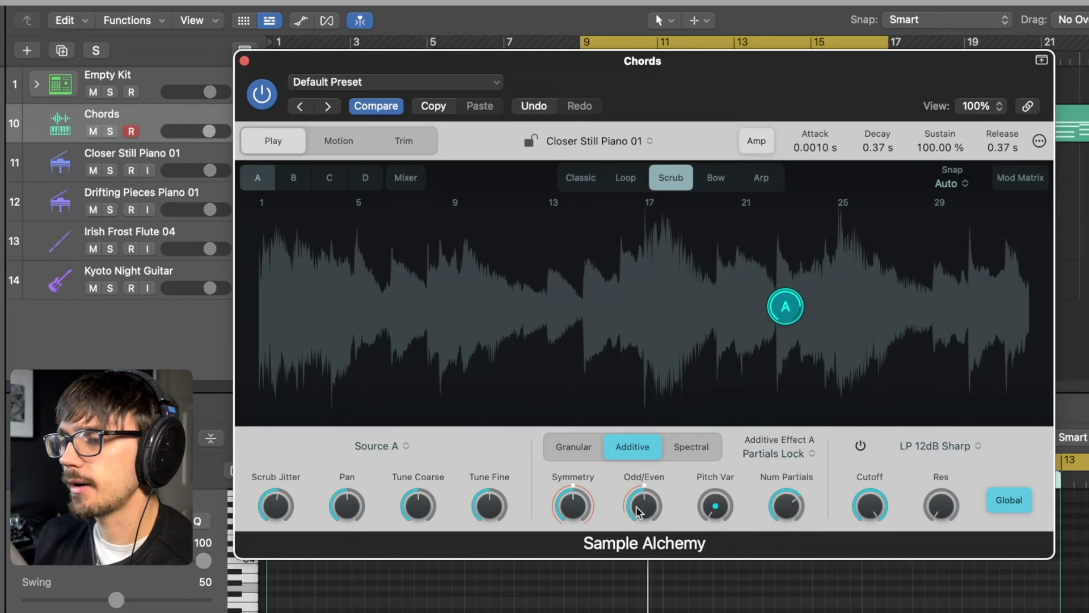
{"action": "left_click", "coordinate": [573, 510]}
{"action": "left_click_drag", "start_coordinate": [573, 509], "coordinate": [573, 601]}
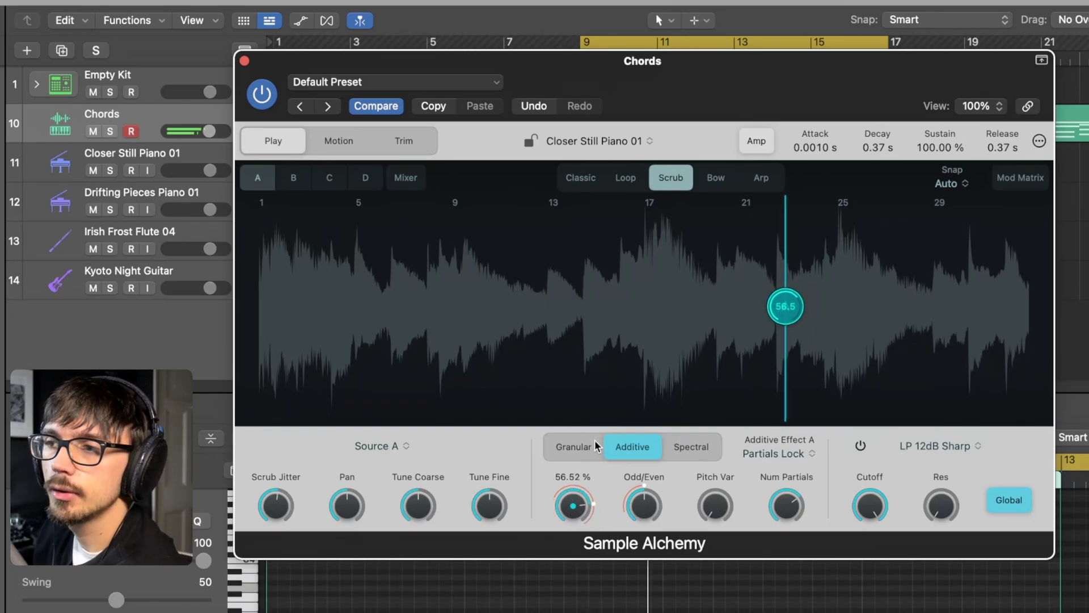
{"action": "left_click_drag", "start_coordinate": [573, 504], "coordinate": [573, 574]}
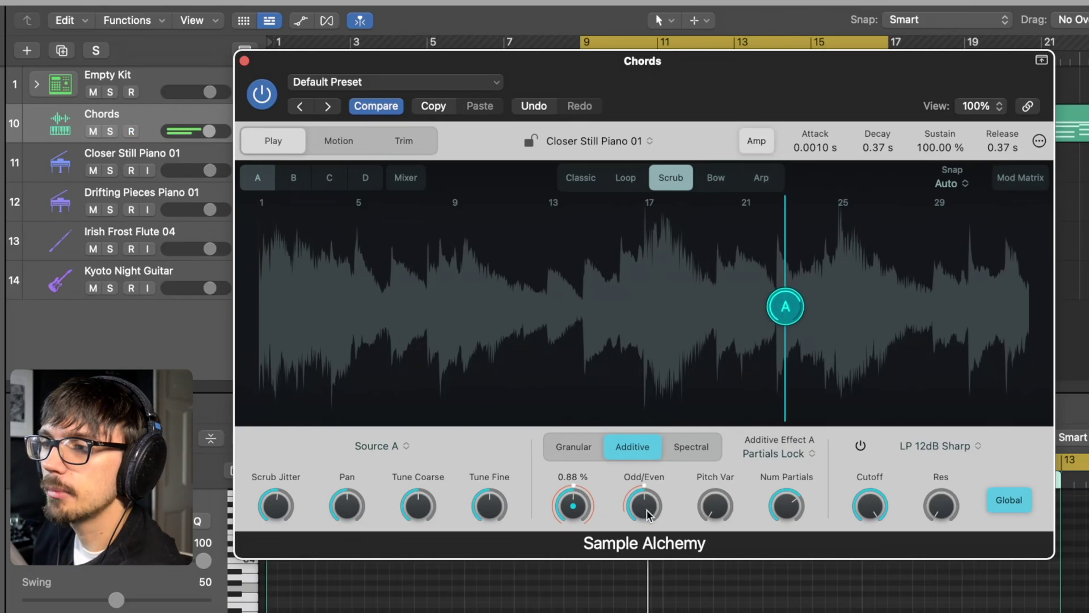
{"action": "mouse_move", "coordinate": [645, 509]}
{"action": "left_mouse_down"}
{"action": "mouse_move", "coordinate": [647, 573]}
{"action": "mouse_move", "coordinate": [645, 391]}
{"action": "mouse_move", "coordinate": [645, 517]}
{"action": "left_mouse_up"}
- Try Pitch Var at about 91%, turn it back down, and cut Num Partials to 9
{"action": "left_click_drag", "start_coordinate": [715, 506], "coordinate": [728, 290]}
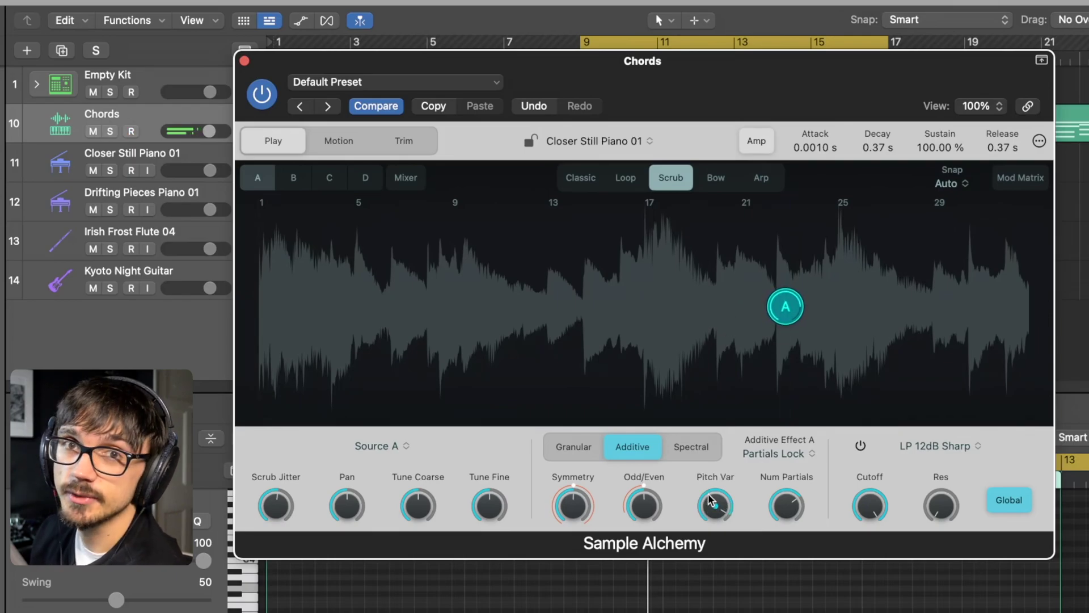
{"action": "left_click_drag", "start_coordinate": [708, 514], "coordinate": [710, 545]}
{"action": "left_click", "coordinate": [794, 514]}
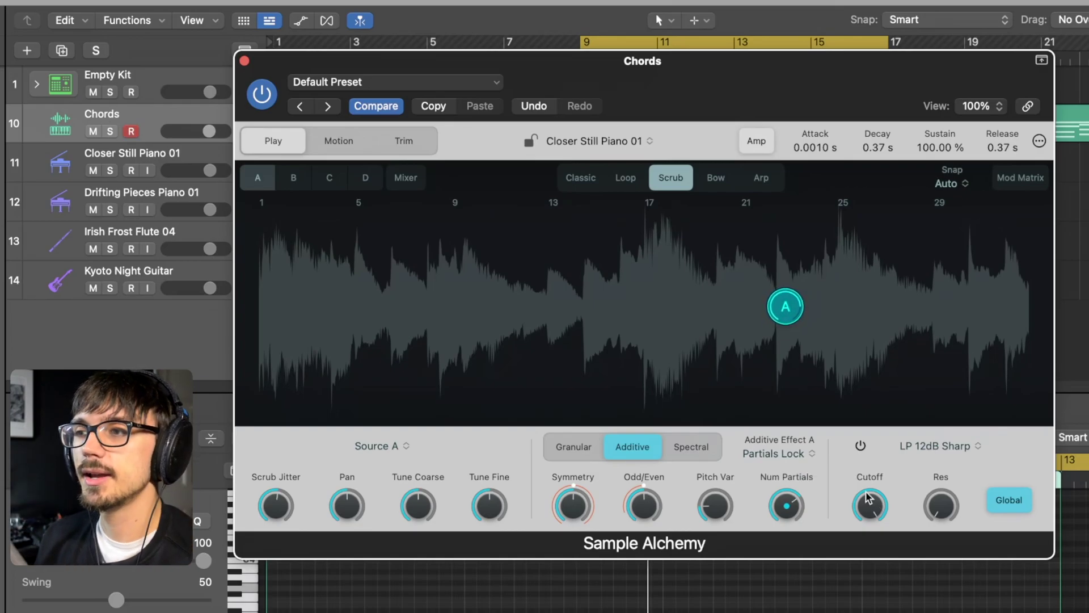
{"action": "mouse_move", "coordinate": [789, 508]}
{"action": "left_click_drag", "start_coordinate": [789, 507], "coordinate": [778, 601]}
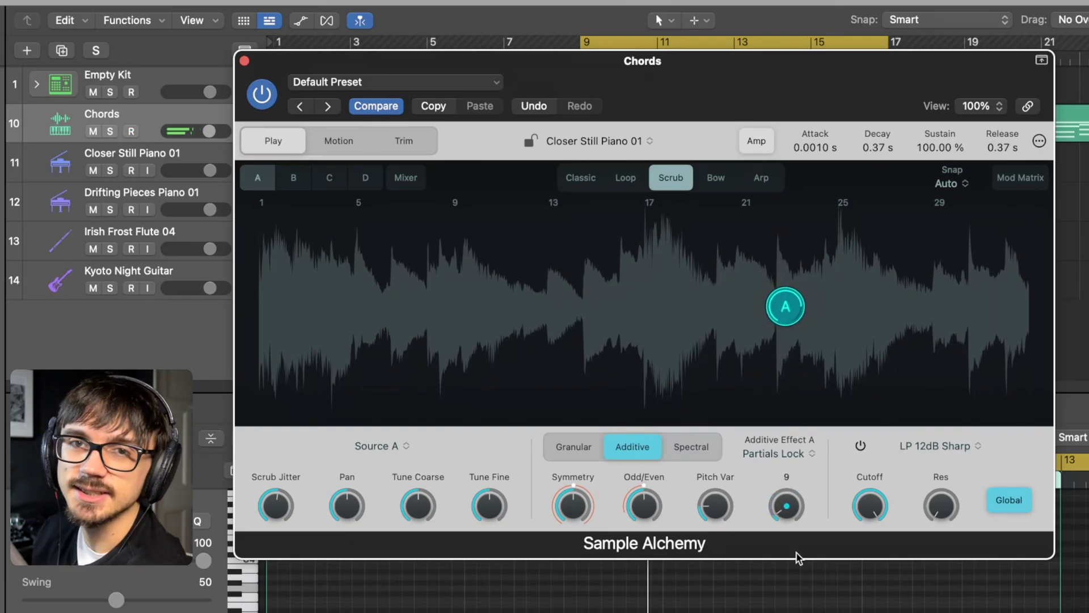
{"action": "left_click", "coordinate": [775, 454]}
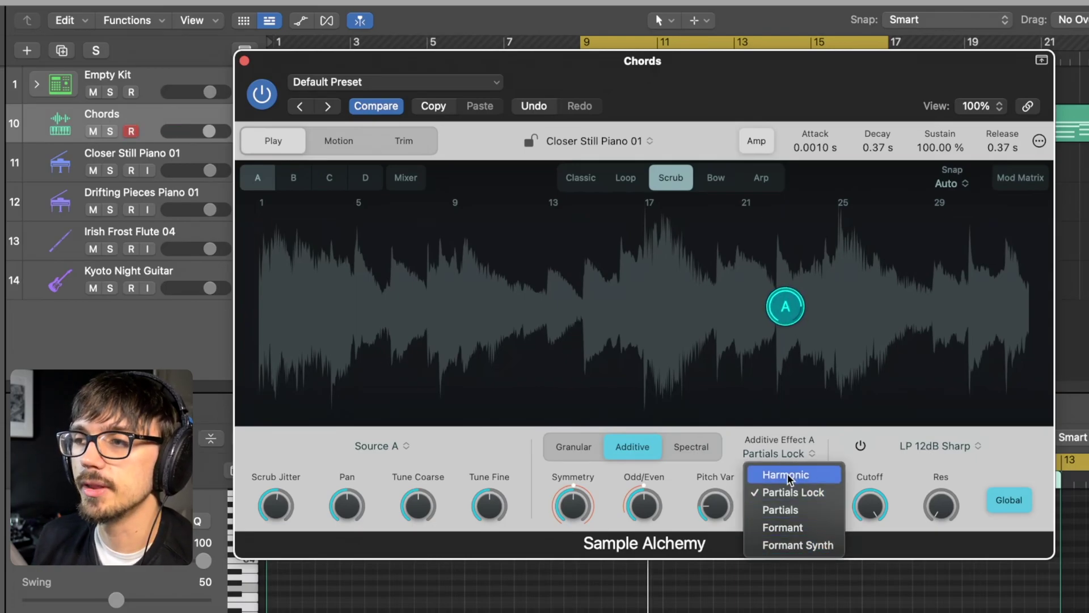
- Give source A the Harmonic additive effect in Classic mode and slow playback to 61.3%
{"action": "left_click", "coordinate": [788, 474]}
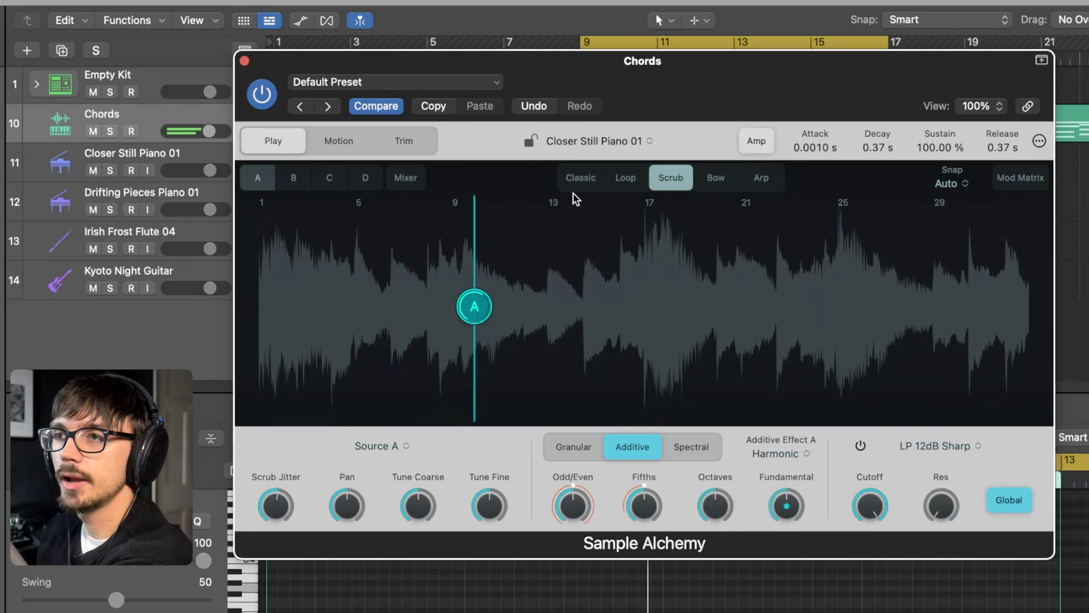
{"action": "left_click", "coordinate": [573, 178]}
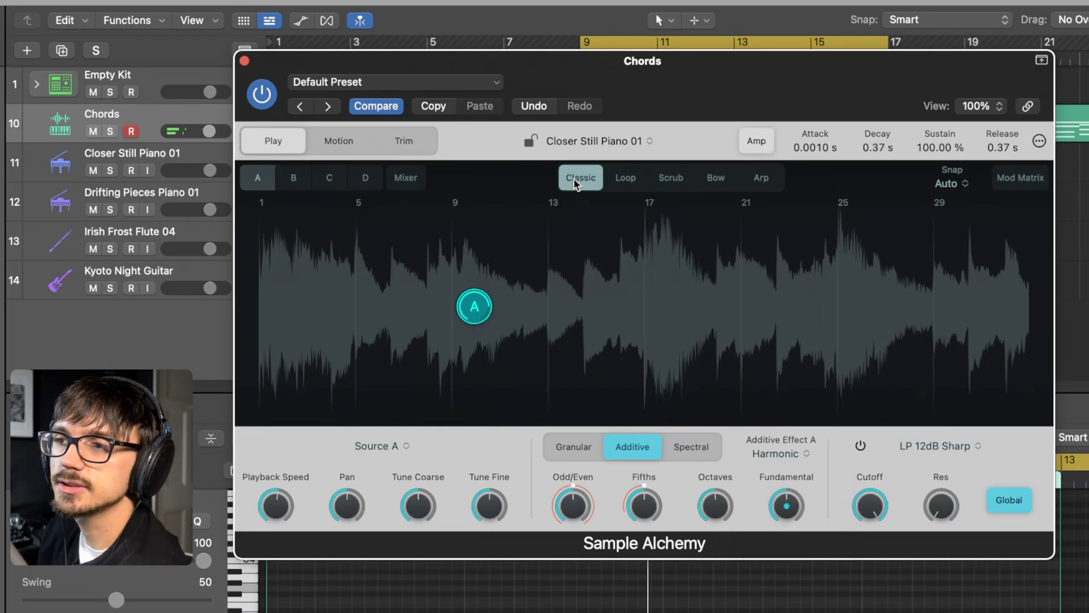
{"action": "left_click", "coordinate": [581, 448]}
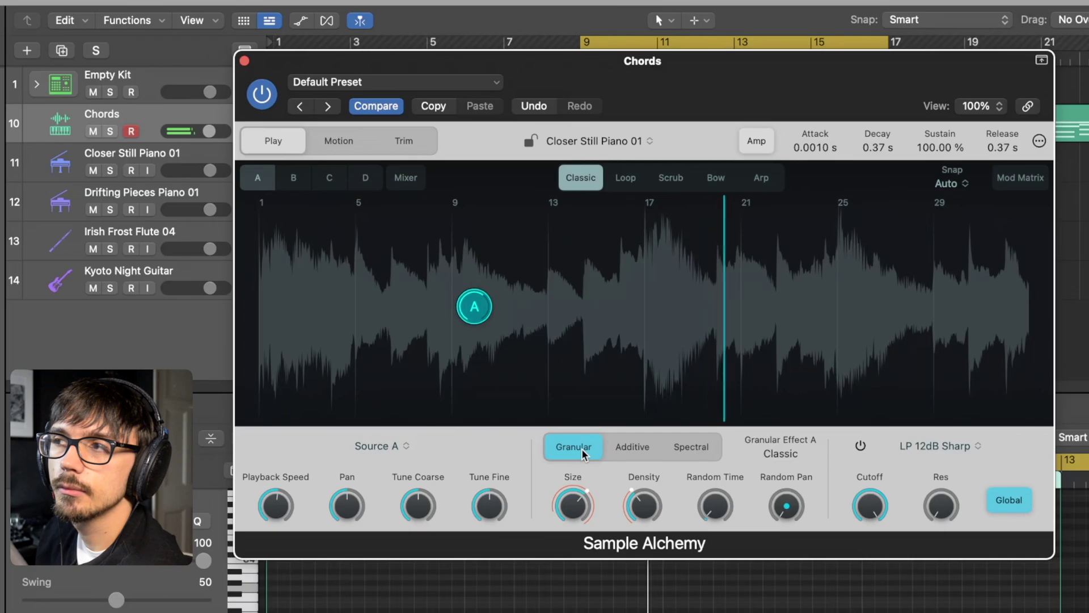
{"action": "left_click", "coordinate": [643, 448]}
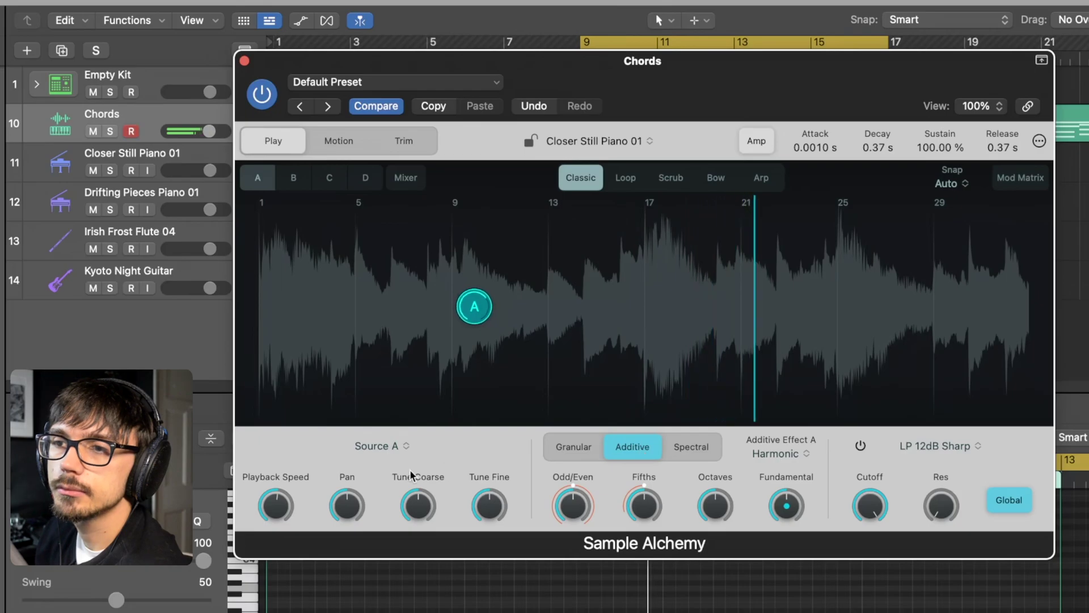
{"action": "left_click_drag", "start_coordinate": [276, 505], "coordinate": [281, 559]}
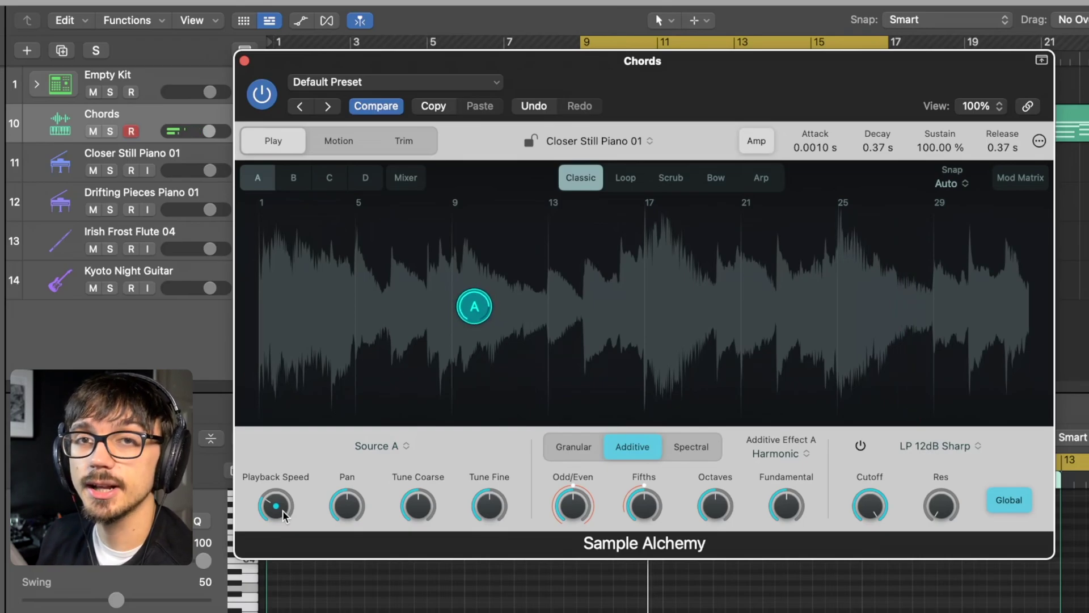
- Switch source A to Spectral resynthesis and shift it down about 11 semitones
{"action": "left_click", "coordinate": [691, 450]}
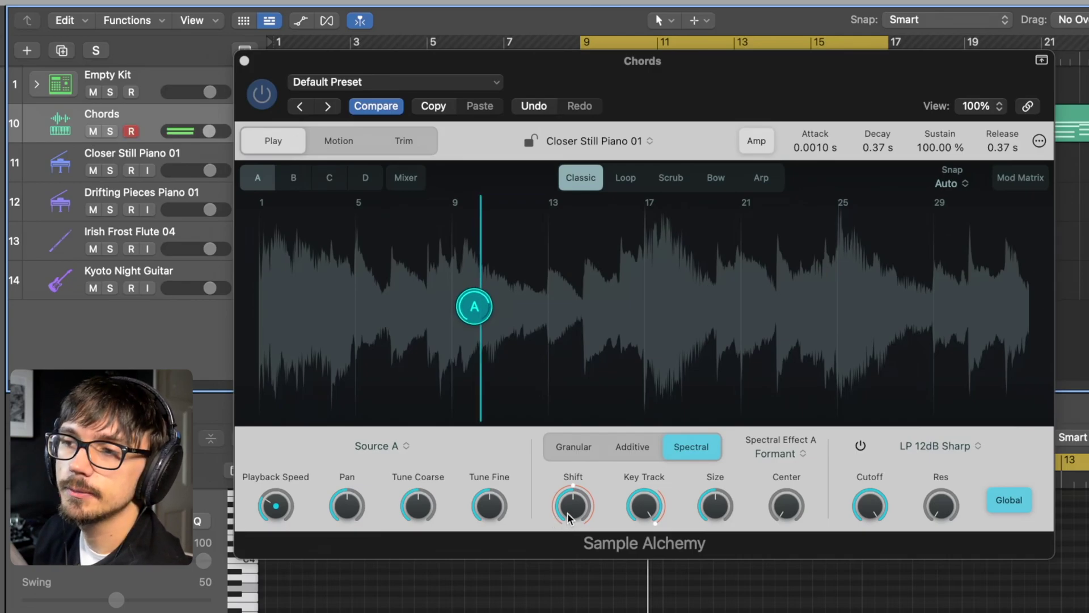
{"action": "left_click_drag", "start_coordinate": [575, 506], "coordinate": [583, 567]}
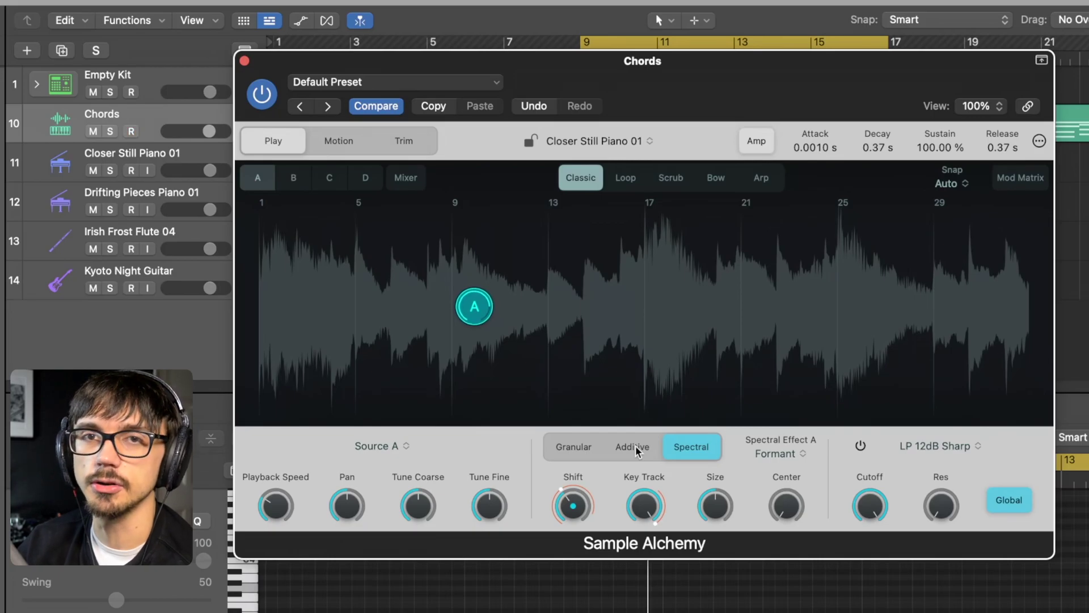
- Return source A to Granular, then enable source B at an earlier loop position using Additive
{"action": "left_click", "coordinate": [589, 447]}
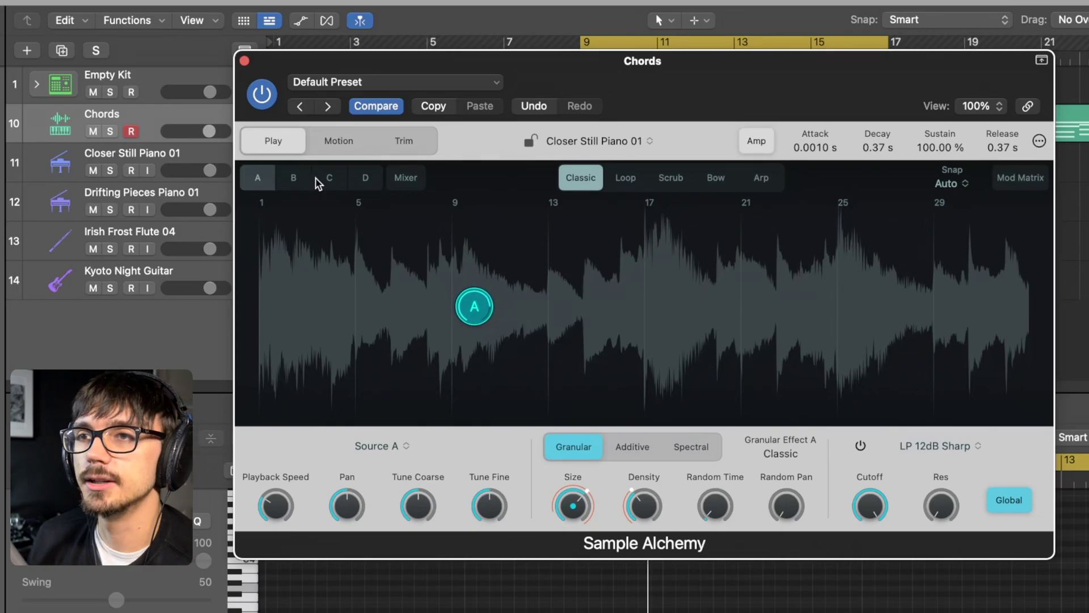
{"action": "left_click", "coordinate": [292, 184]}
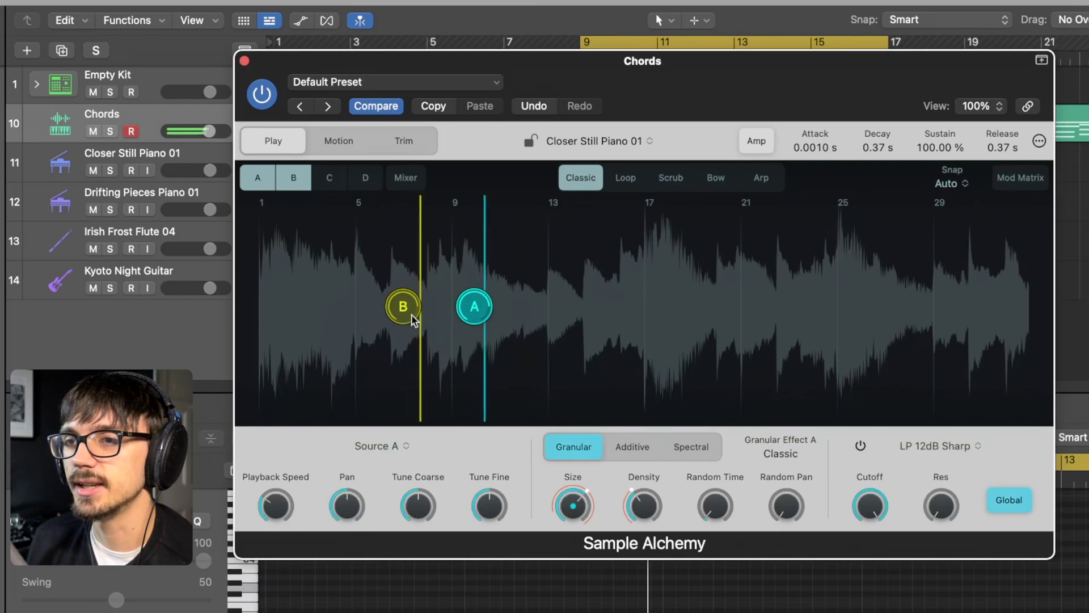
{"action": "left_click_drag", "start_coordinate": [408, 312], "coordinate": [382, 317]}
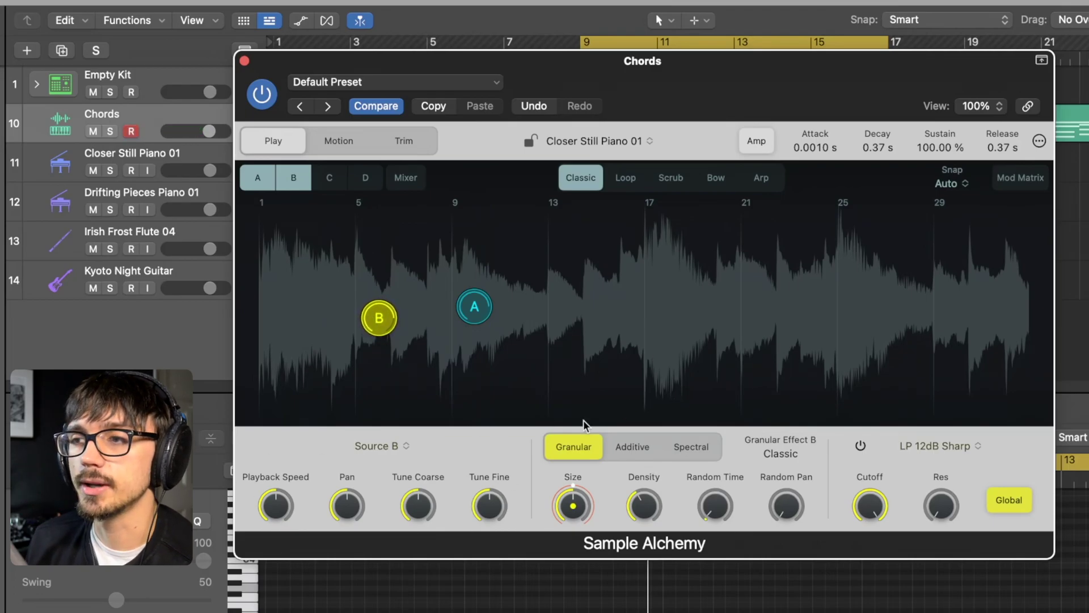
{"action": "left_click", "coordinate": [632, 447]}
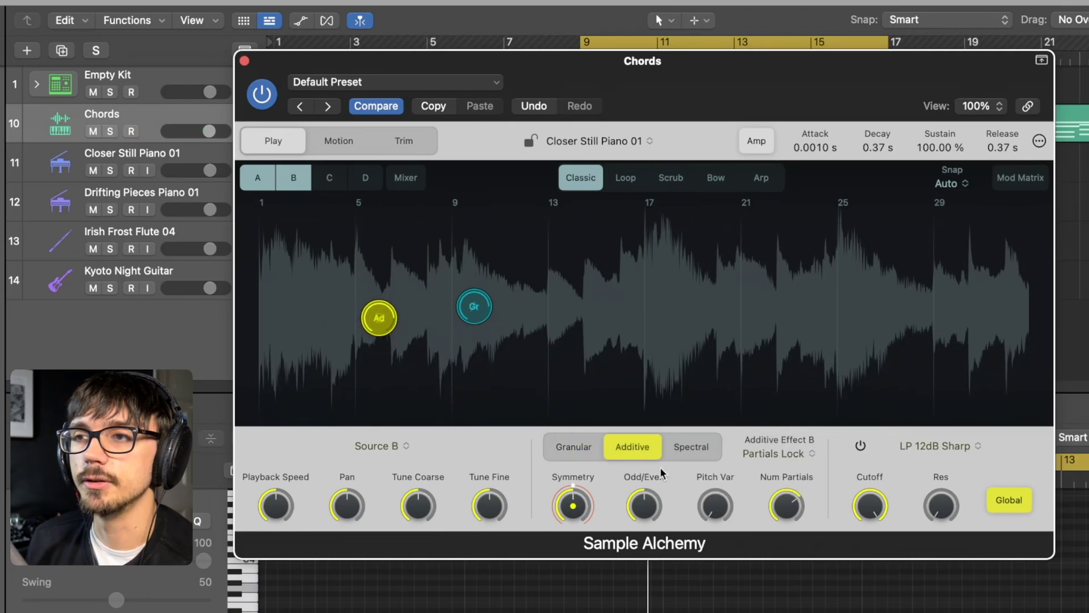
- Check sources A and B, then enable sources C and D
{"action": "left_click", "coordinate": [479, 310]}
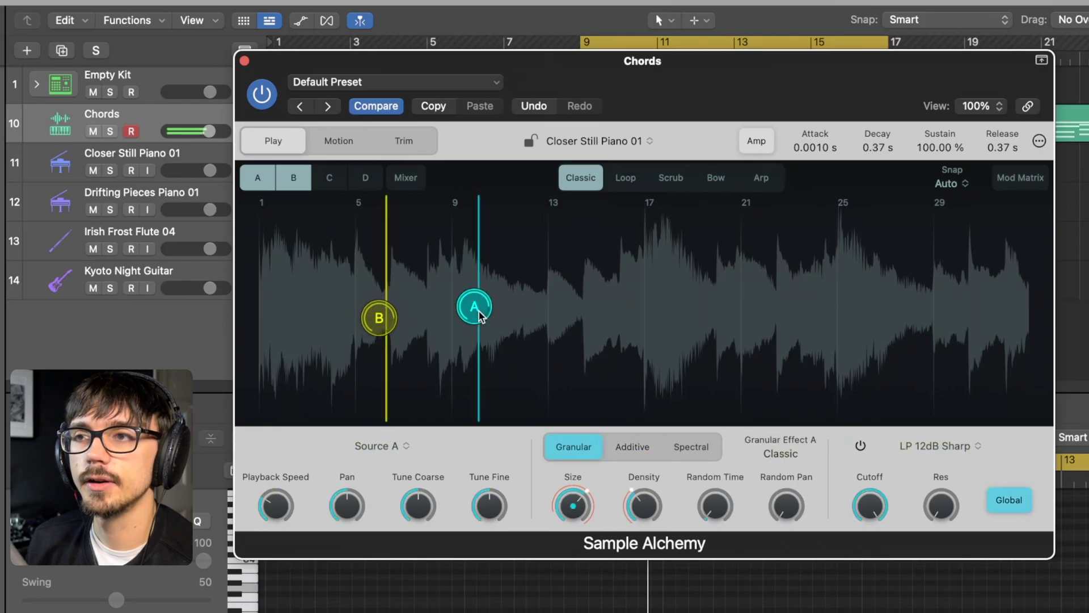
{"action": "left_click", "coordinate": [381, 321]}
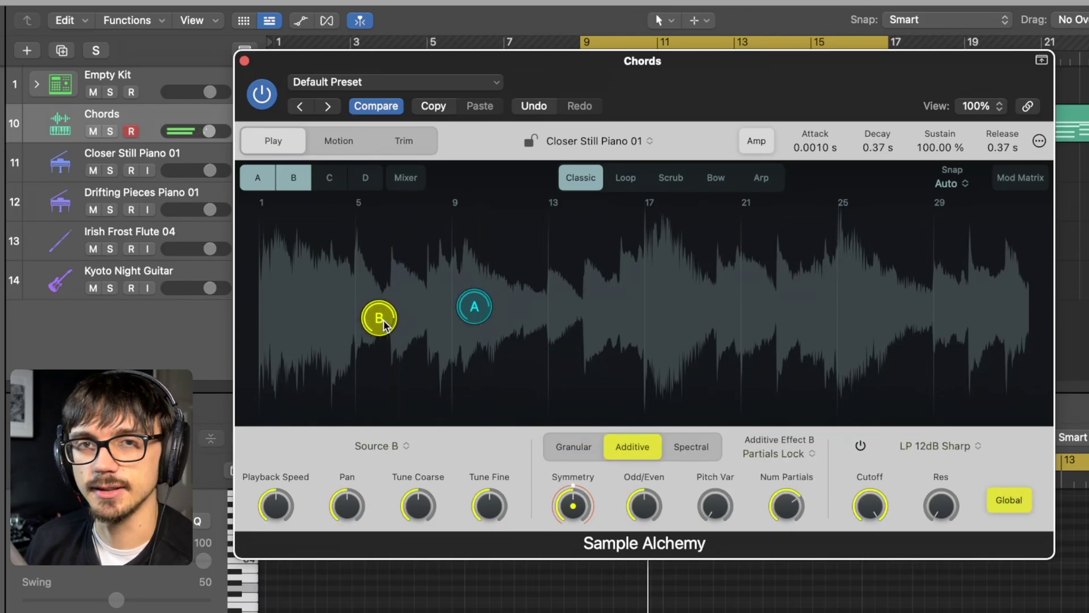
{"action": "left_click", "coordinate": [329, 177]}
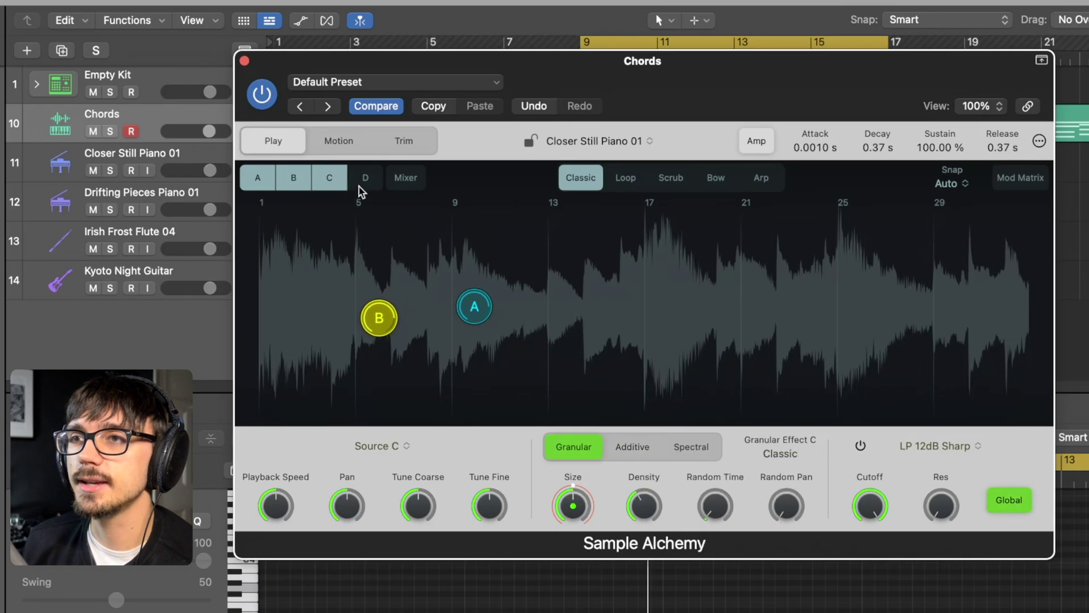
{"action": "left_click", "coordinate": [364, 178]}
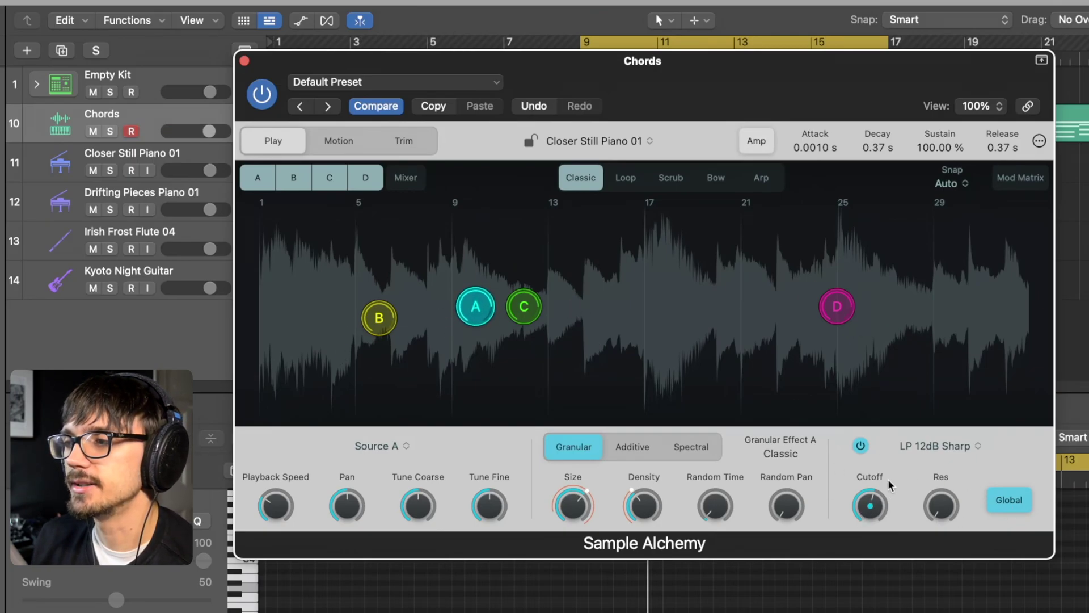
- Turn off the Global filter and lower source C's cutoff to 1965 Hz
{"action": "left_click", "coordinate": [1025, 498]}
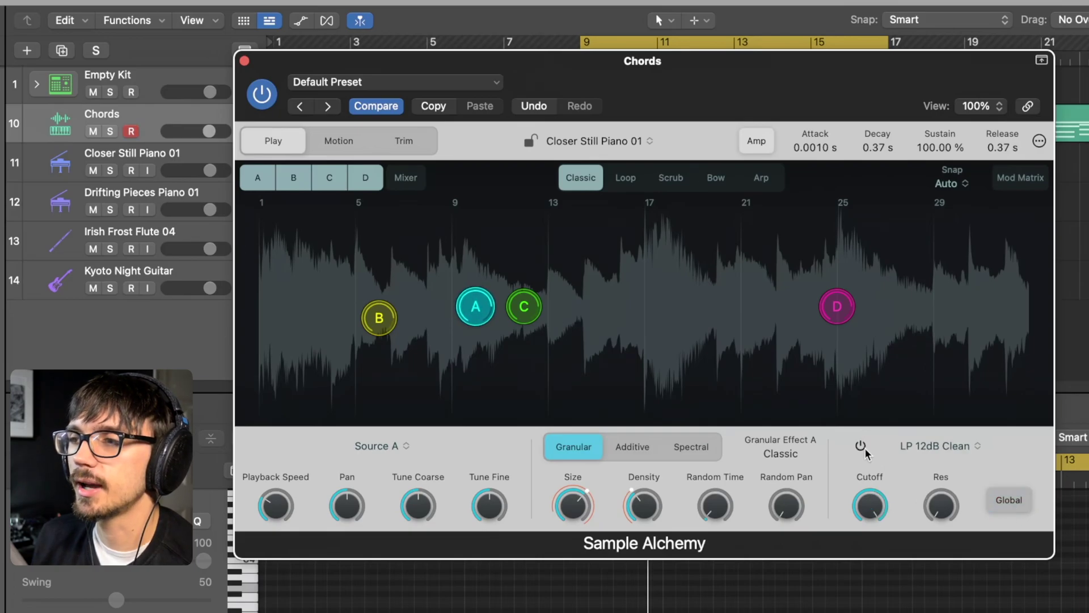
{"action": "left_click", "coordinate": [523, 307]}
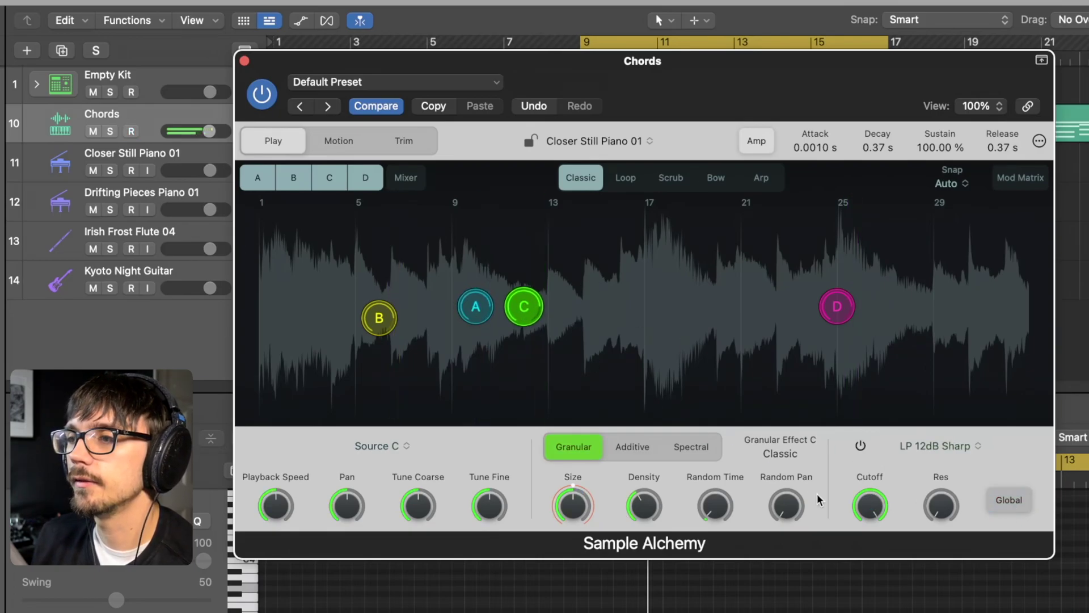
{"action": "left_click_drag", "start_coordinate": [870, 505], "coordinate": [870, 522]}
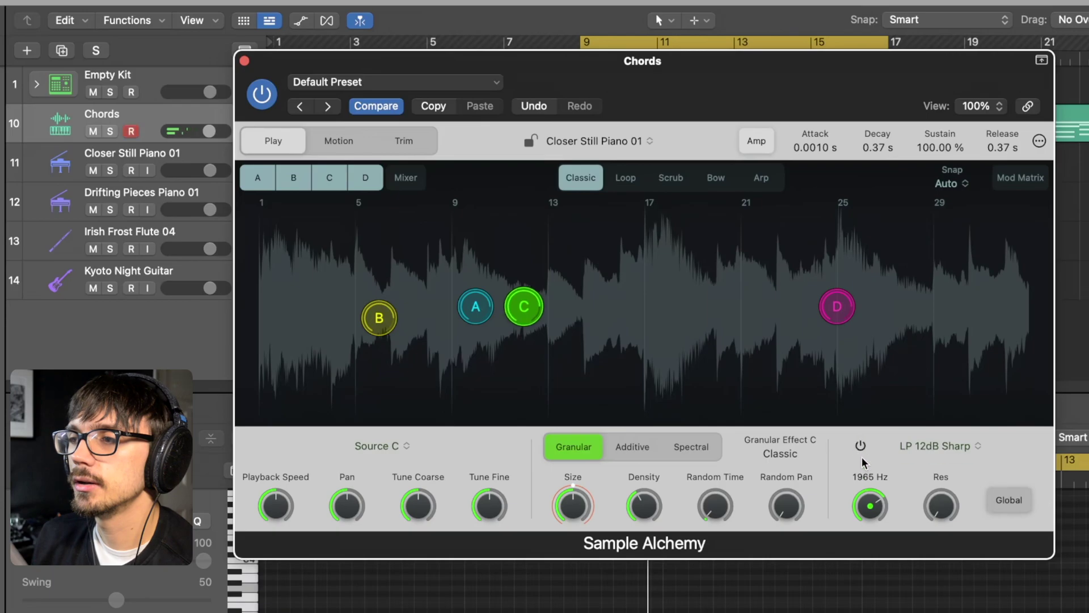
{"action": "left_click", "coordinate": [476, 306]}
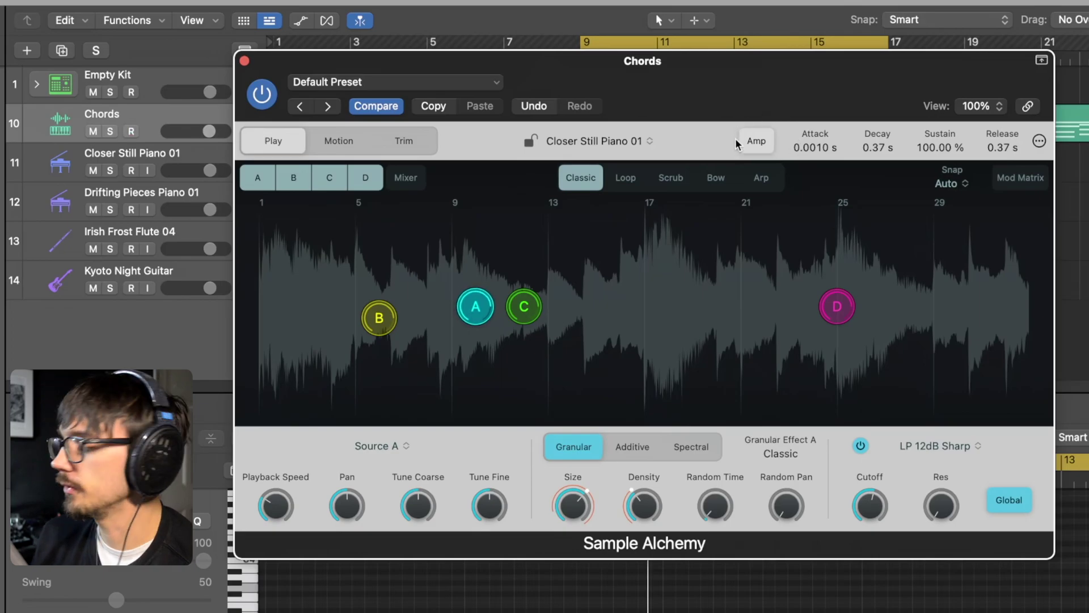
- Adjust the attack, show the Mod envelope instead of Amp, and open the modulation matrix
{"action": "left_click_drag", "start_coordinate": [816, 147], "coordinate": [754, 155]}
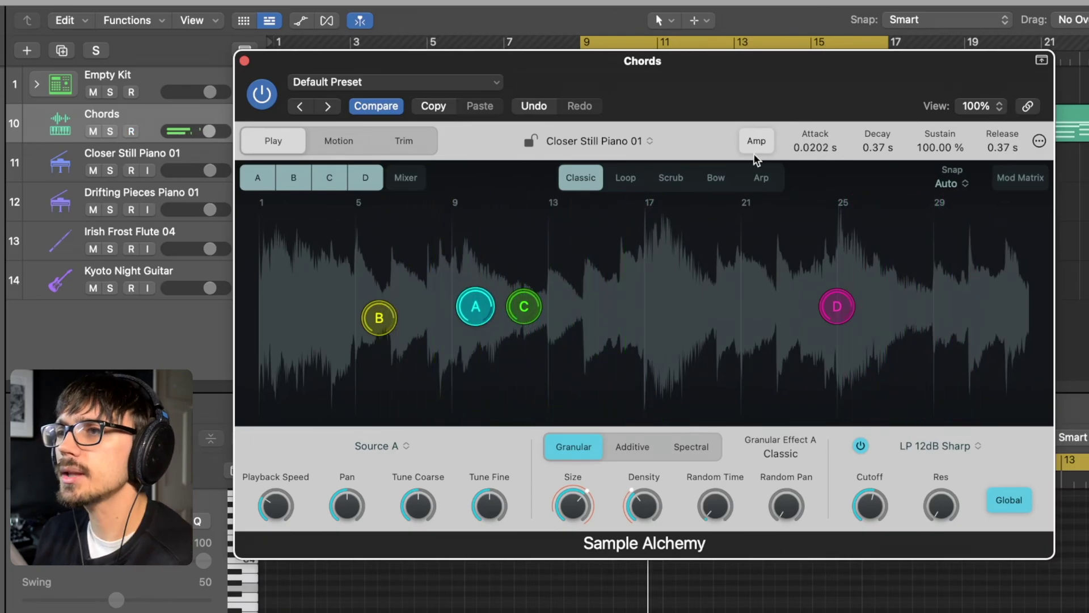
{"action": "left_click", "coordinate": [755, 148]}
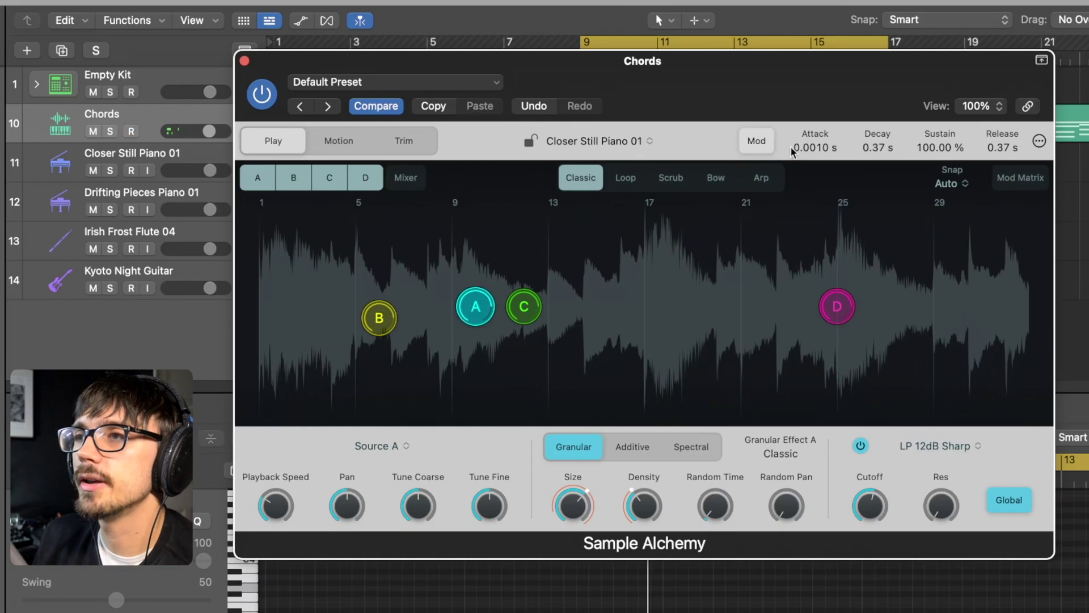
{"action": "left_click", "coordinate": [1013, 179]}
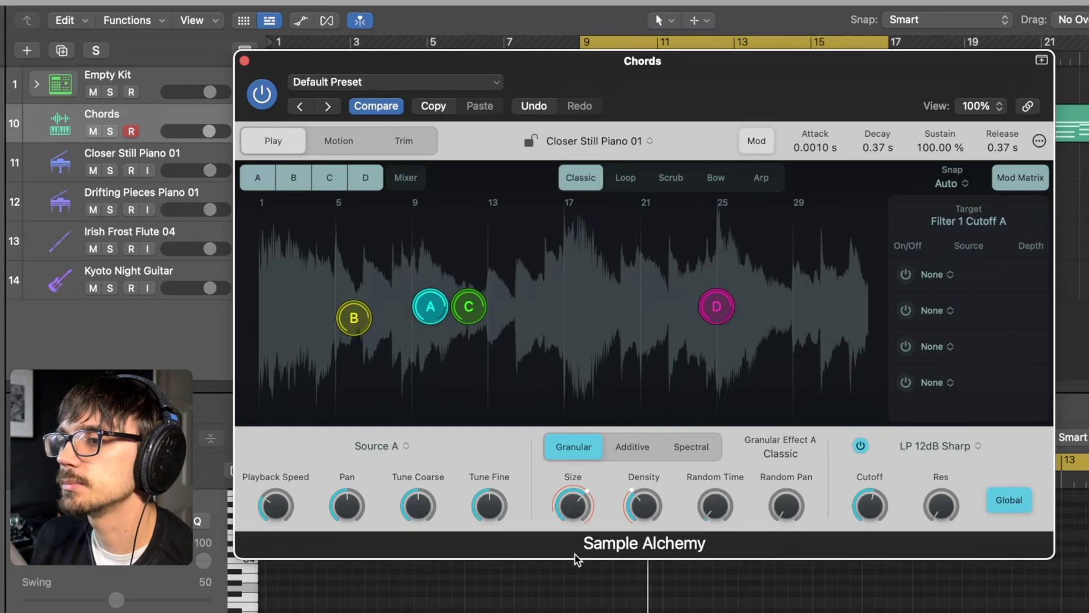
- Target Granular Size A in the modulation matrix and add Mod Envelope as its second source
{"action": "left_click", "coordinate": [568, 510]}
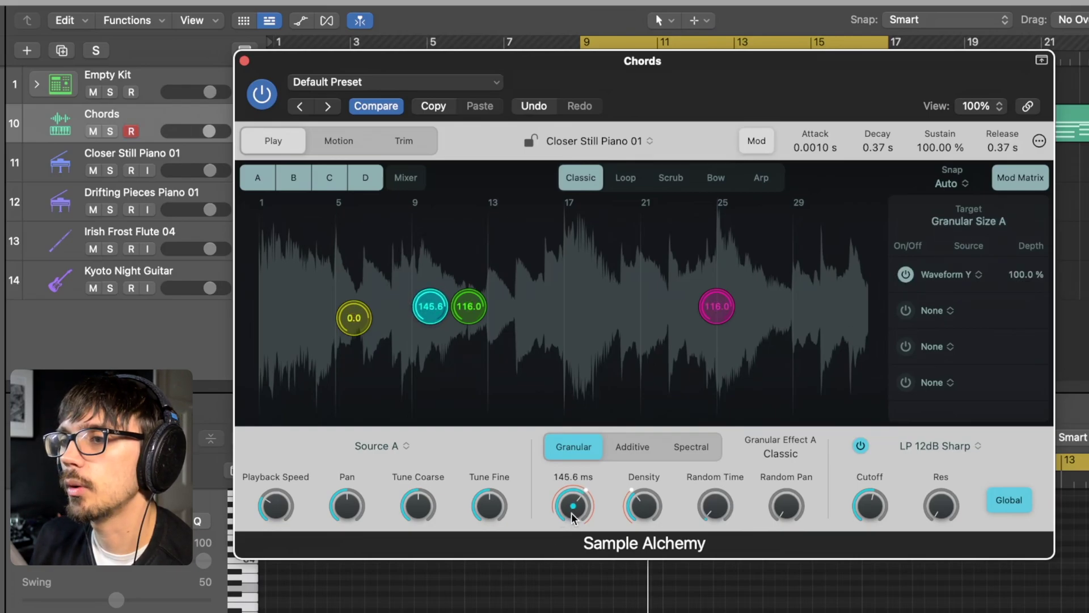
{"action": "left_click", "coordinate": [931, 311]}
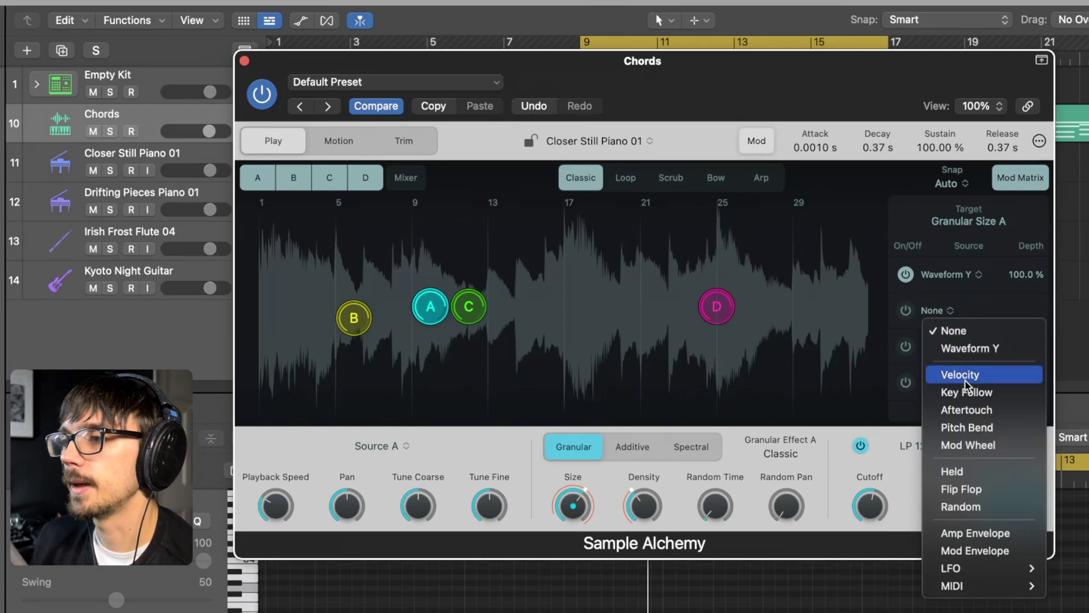
{"action": "left_click", "coordinate": [972, 550]}
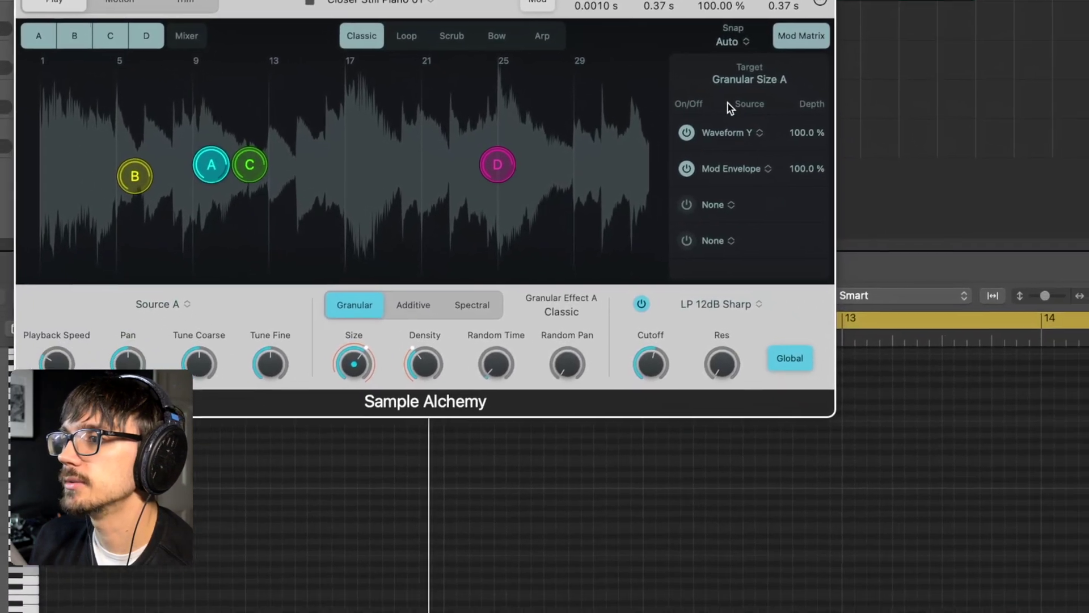
- Browse the LFO options for the second source, keeping Mod Envelope unchanged
{"action": "left_click", "coordinate": [950, 311]}
{"action": "mouse_move", "coordinate": [951, 568]}
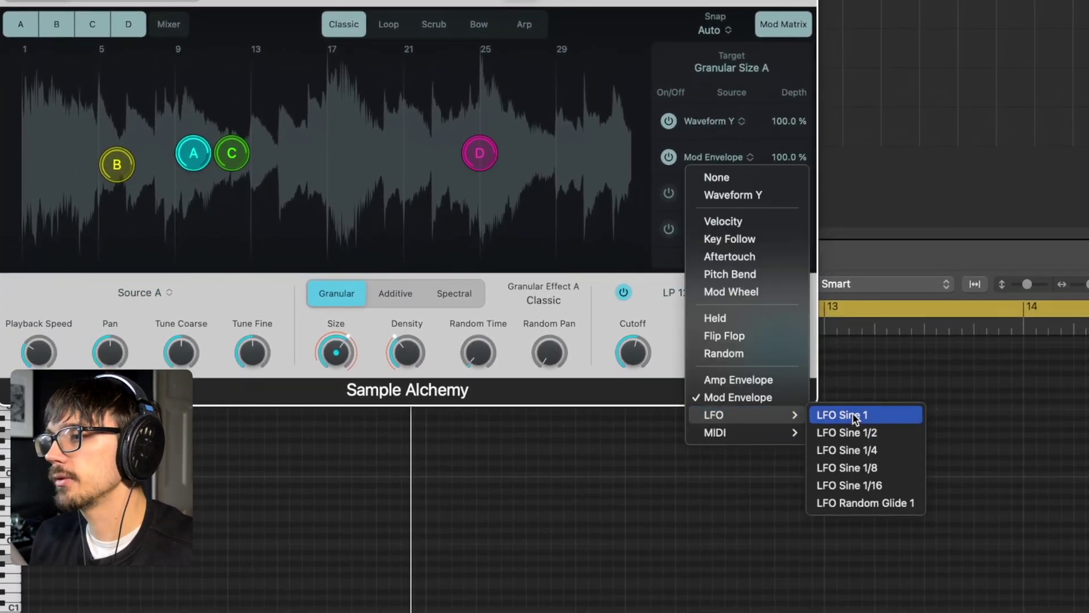
{"action": "left_click", "coordinate": [863, 503]}
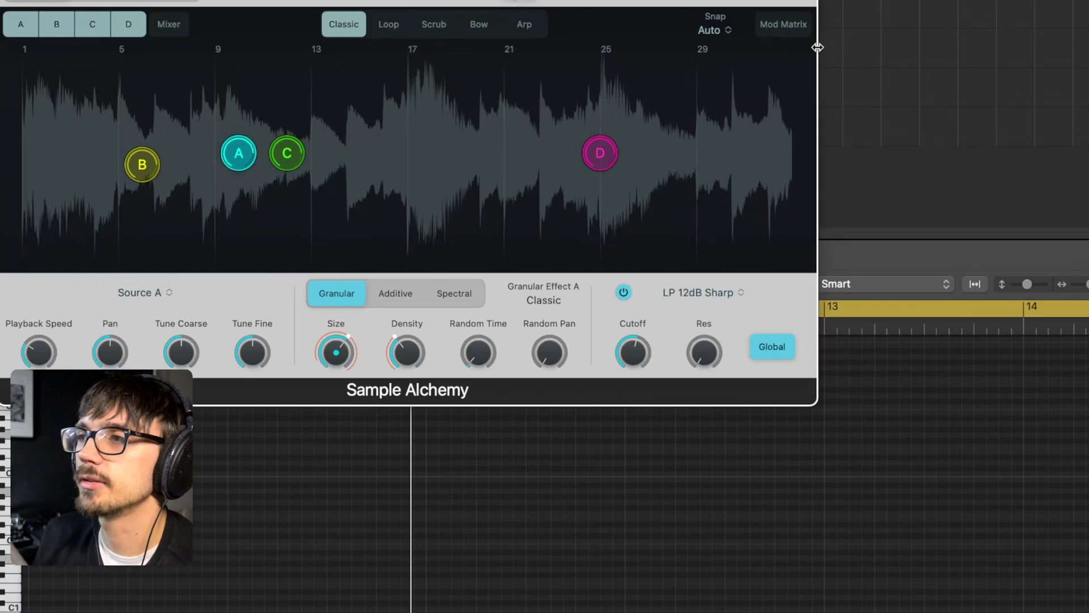
{"action": "left_click", "coordinate": [780, 26]}
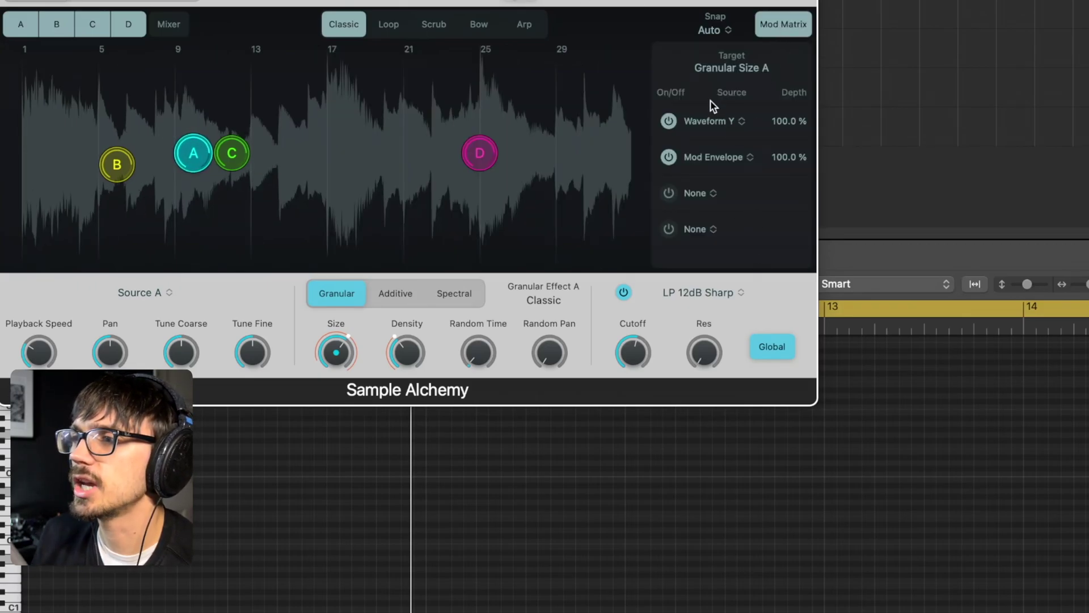
{"action": "left_click", "coordinate": [713, 156]}
{"action": "mouse_move", "coordinate": [737, 415]}
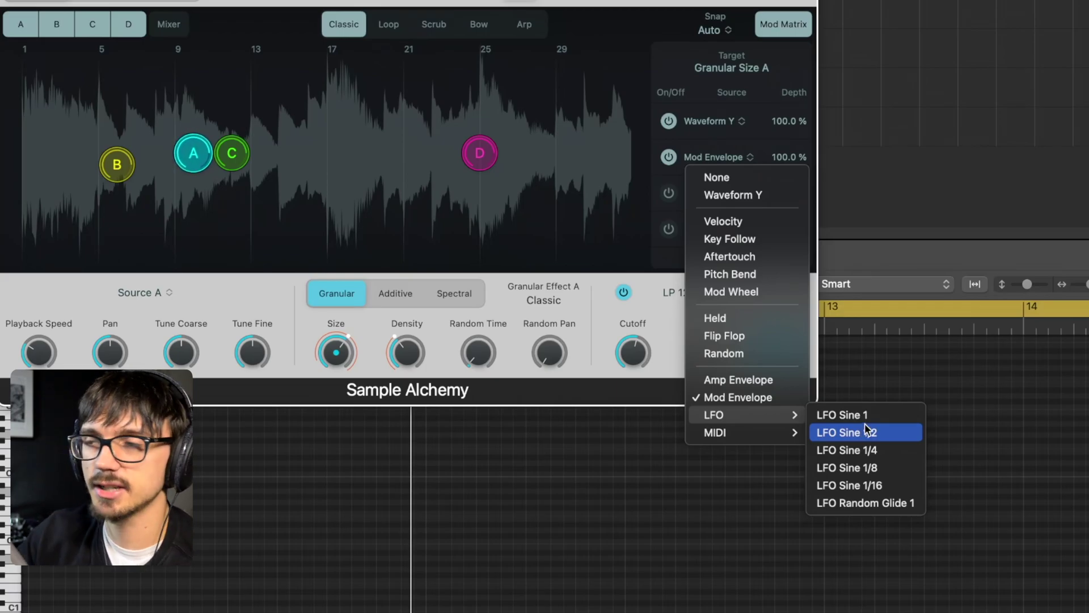
{"action": "left_click", "coordinate": [818, 327]}
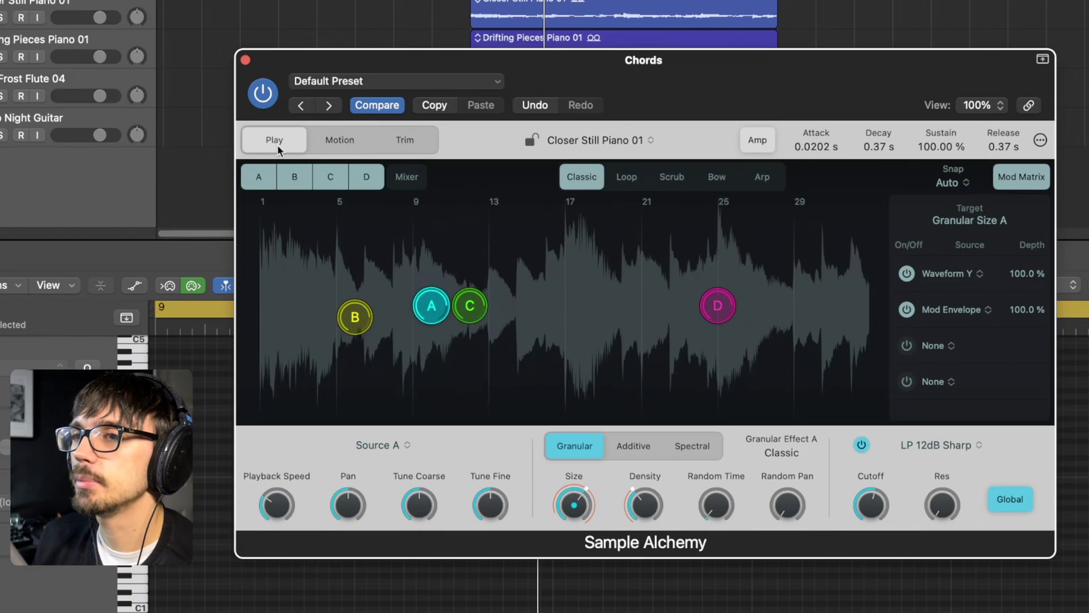
- Record a motion path sweeping source A toward bar 17 and back, play it, then show Trim
{"action": "left_click", "coordinate": [334, 140]}
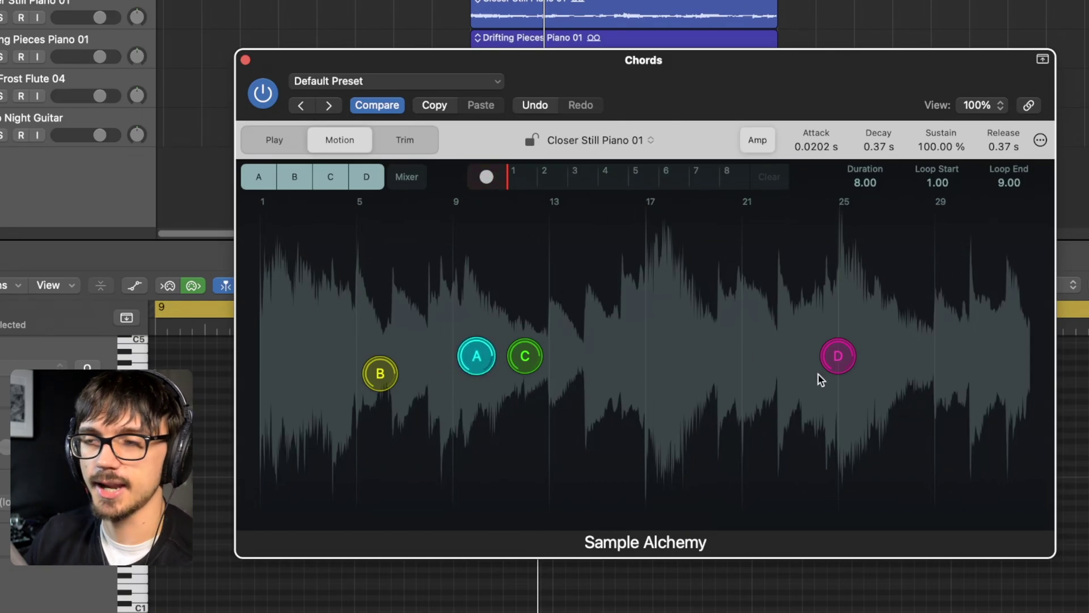
{"action": "key", "text": "r"}
{"action": "left_click", "coordinate": [486, 177]}
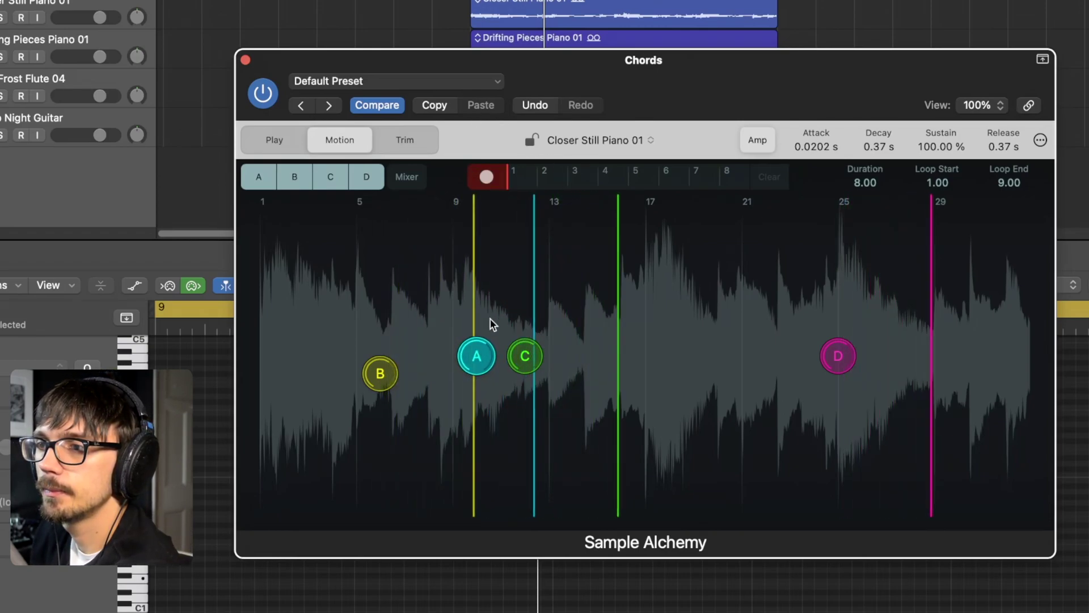
{"action": "mouse_move", "coordinate": [477, 366]}
{"action": "left_mouse_down"}
{"action": "mouse_move", "coordinate": [688, 355]}
{"action": "mouse_move", "coordinate": [437, 392]}
{"action": "mouse_move", "coordinate": [514, 383]}
{"action": "mouse_move", "coordinate": [546, 296]}
{"action": "mouse_move", "coordinate": [654, 272]}
{"action": "mouse_move", "coordinate": [724, 350]}
{"action": "mouse_move", "coordinate": [488, 326]}
{"action": "mouse_move", "coordinate": [605, 375]}
{"action": "mouse_move", "coordinate": [586, 360]}
{"action": "left_mouse_up"}
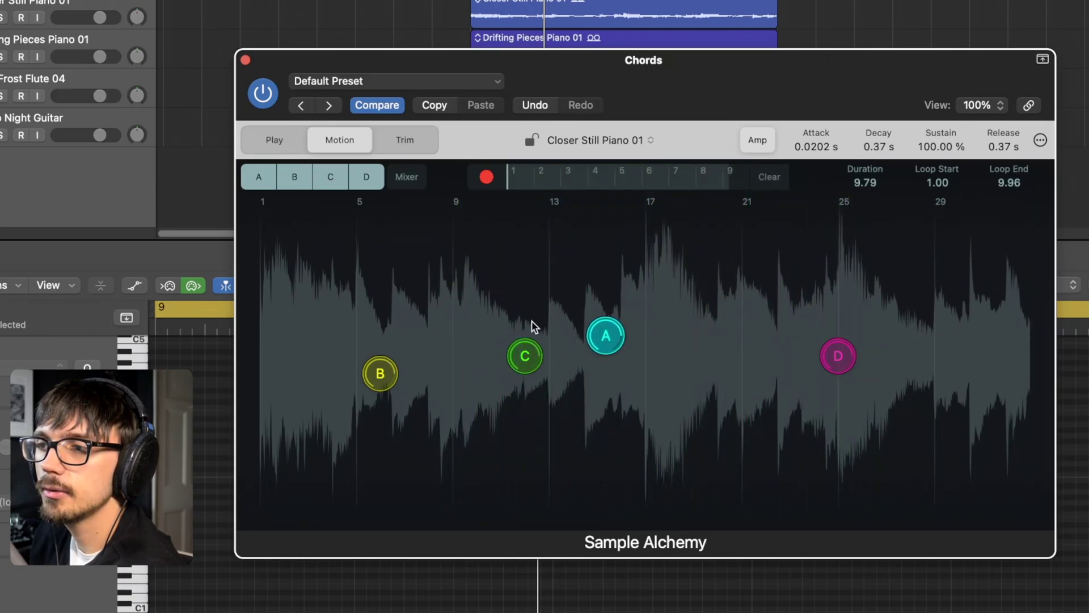
{"action": "key", "text": "space"}
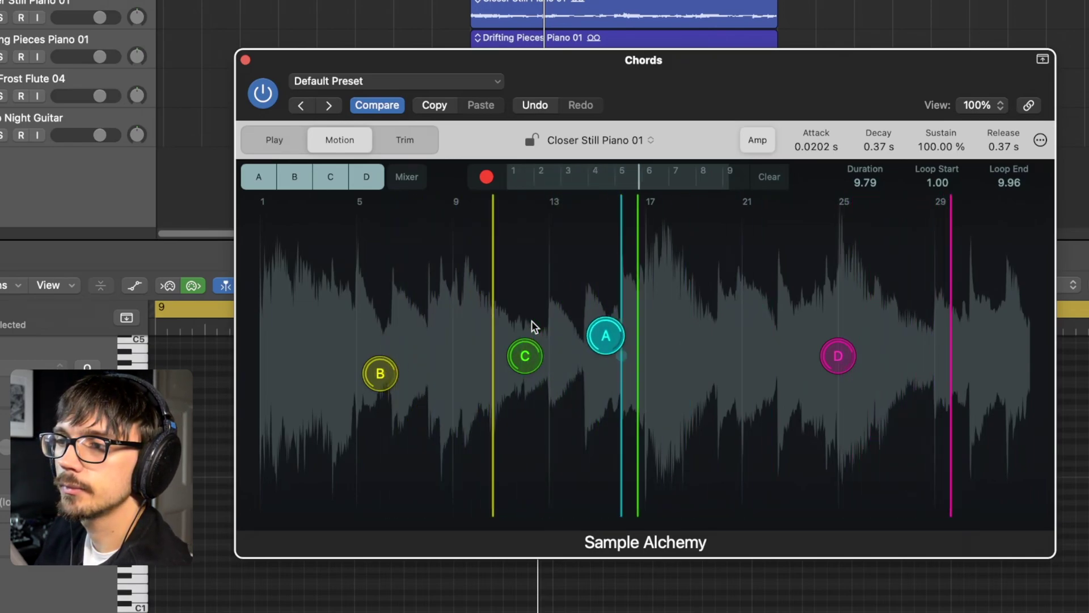
{"action": "key", "text": "space"}
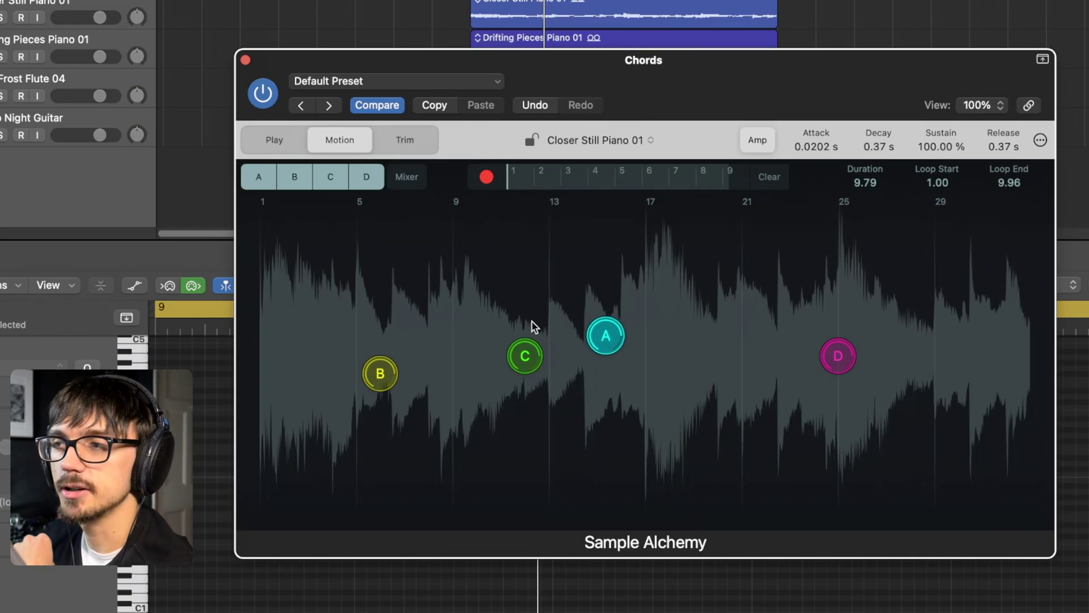
{"action": "left_click", "coordinate": [403, 147]}
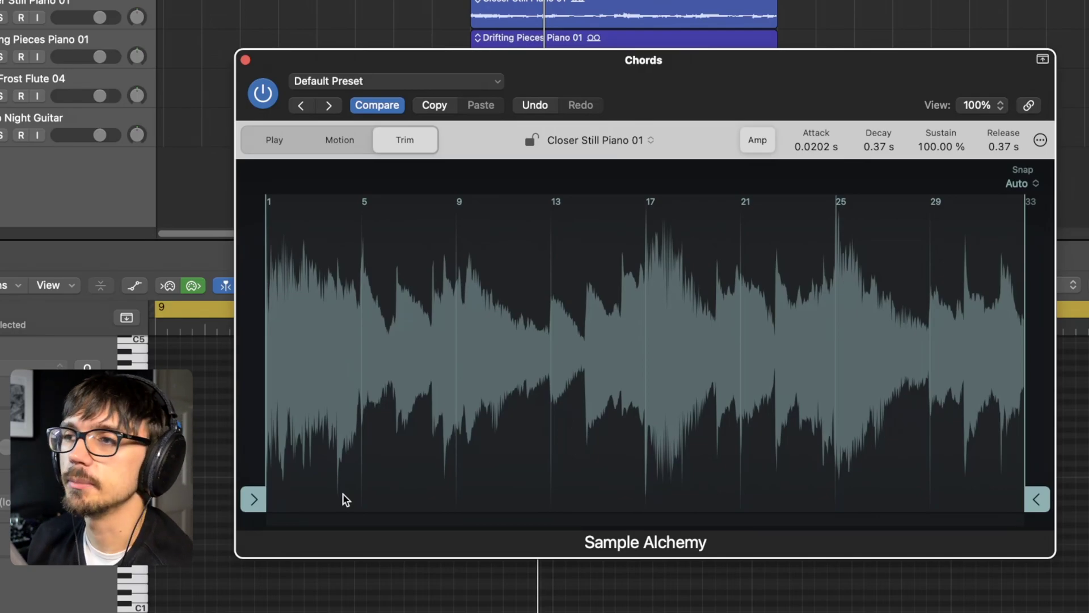
- Drop the Drifting Pieces Piano 01 region onto the Sample Alchemy waveform from the Play view
{"action": "left_click", "coordinate": [275, 139]}
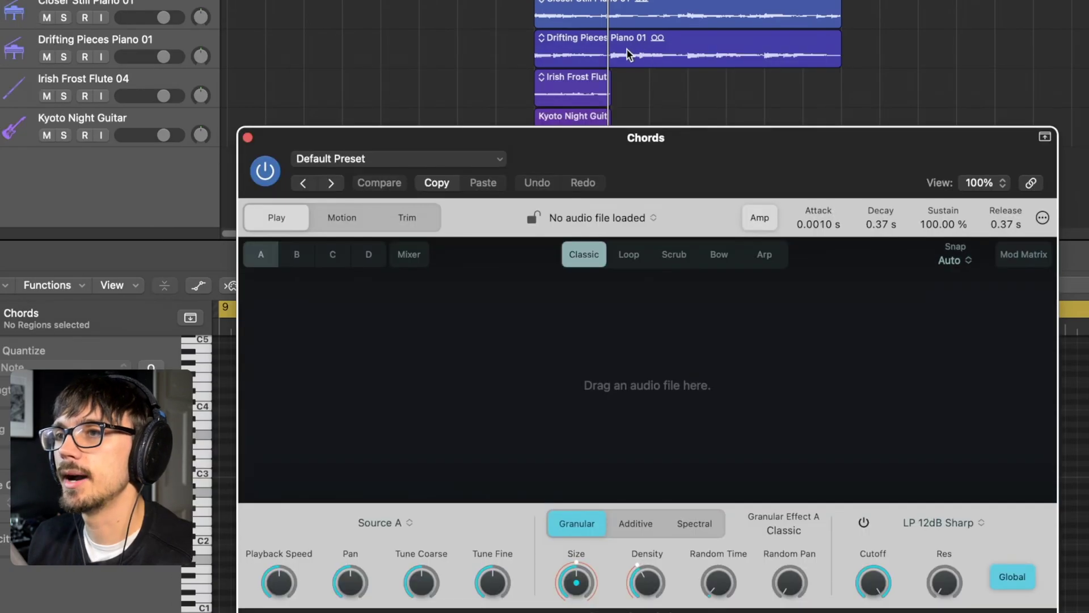
{"action": "left_click_drag", "start_coordinate": [627, 49], "coordinate": [630, 277]}
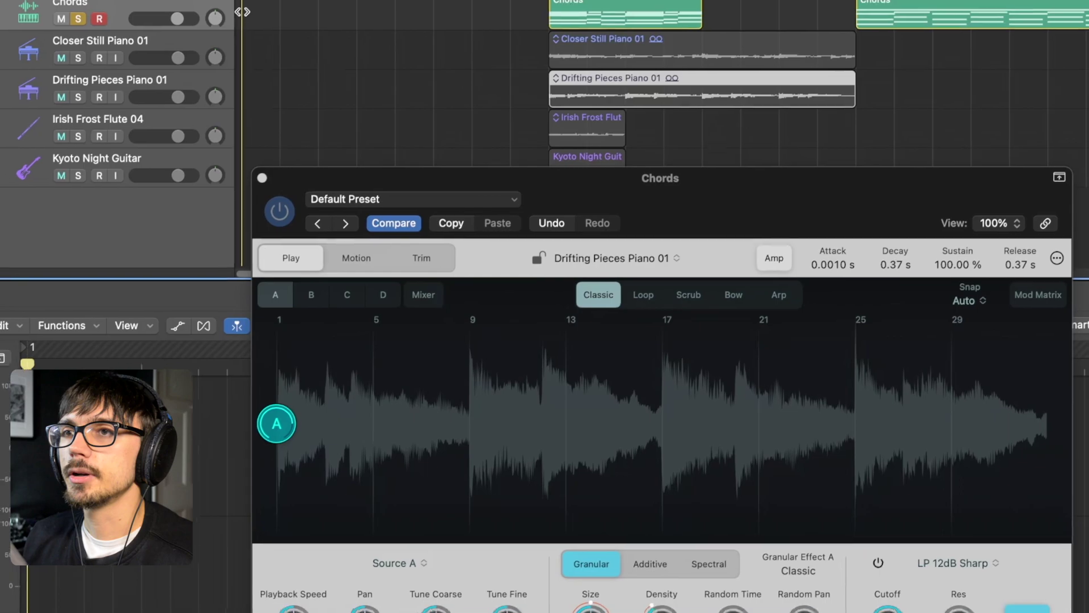
{"action": "right_click", "coordinate": [305, 164]}
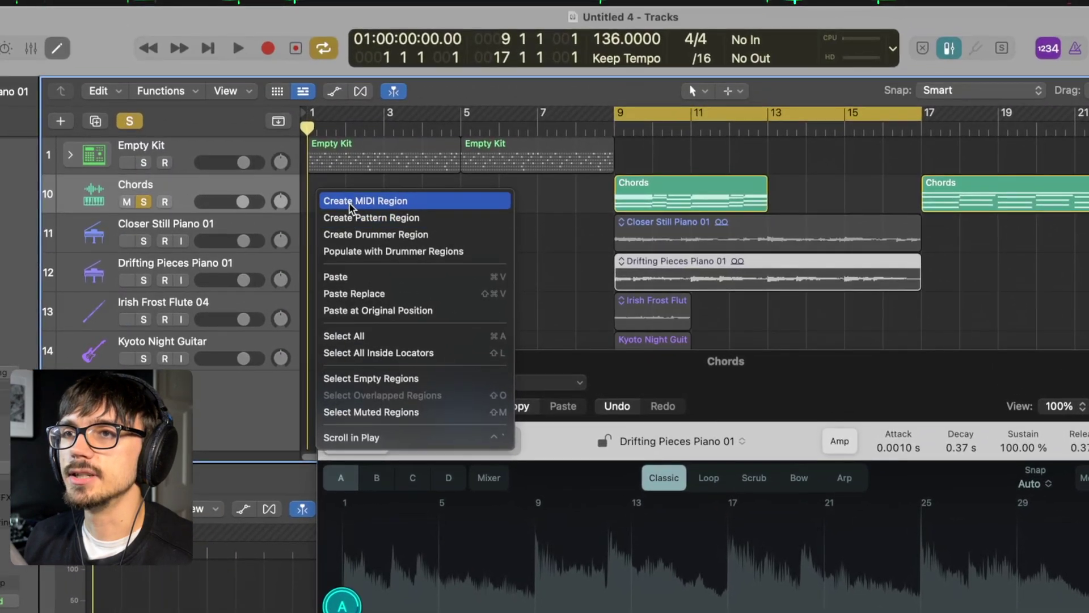
- Create a Chords MIDI region to bar 5 holding one C3 note spanning bars 1–5
{"action": "left_click", "coordinate": [350, 202]}
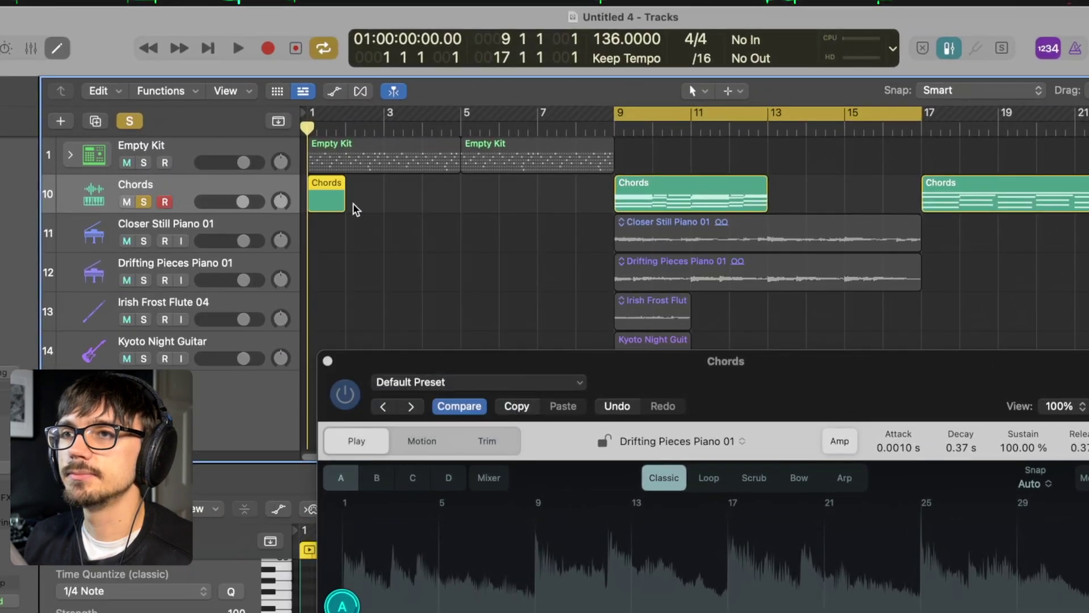
{"action": "left_click_drag", "start_coordinate": [347, 207], "coordinate": [452, 208]}
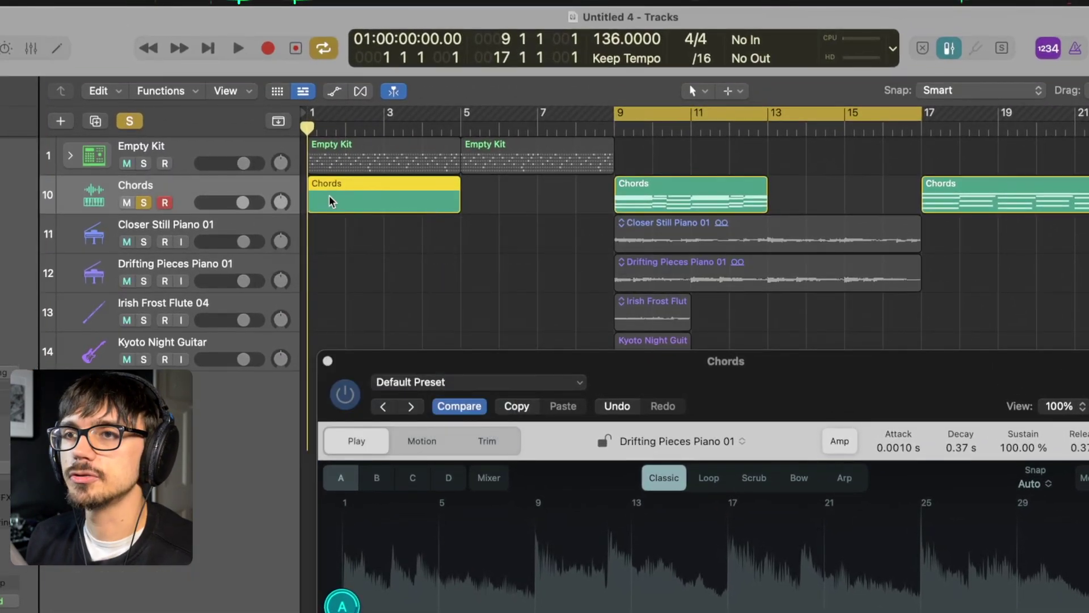
{"action": "double_click", "coordinate": [333, 202]}
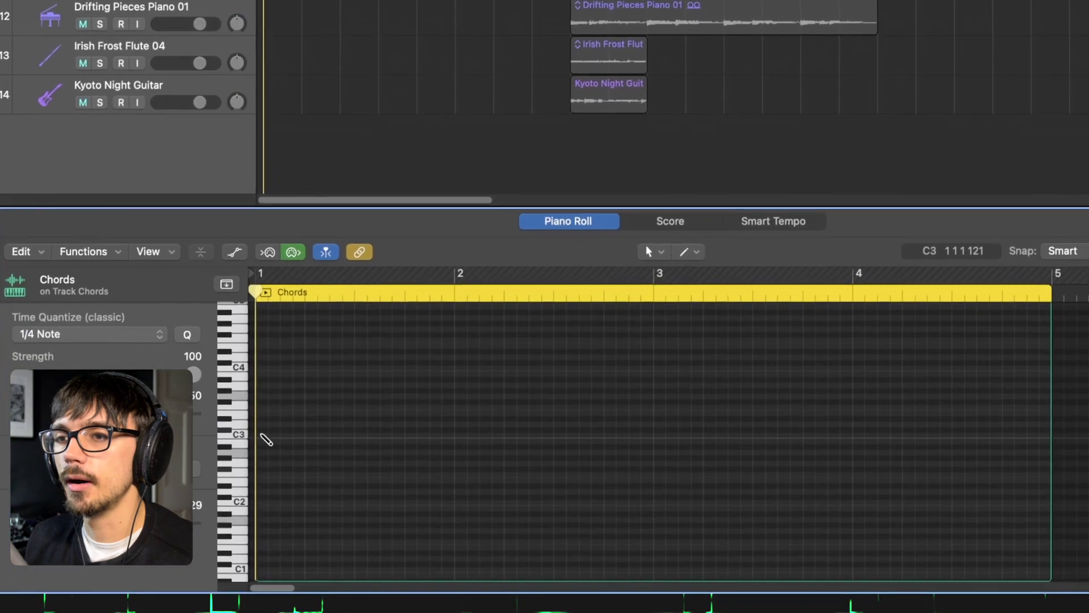
{"action": "left_click", "coordinate": [288, 582]}
{"action": "left_click_drag", "start_coordinate": [450, 405], "coordinate": [1046, 406]}
- Loop bars 1–5, start playback, and reopen Sample Alchemy with V
{"action": "key", "text": "c"}
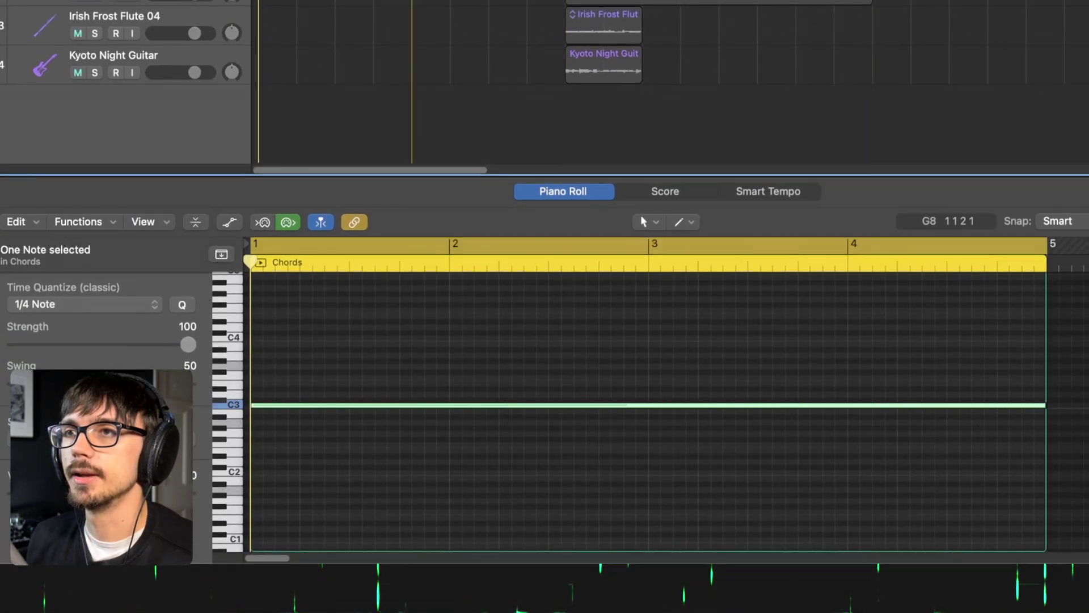
{"action": "key", "text": "space"}
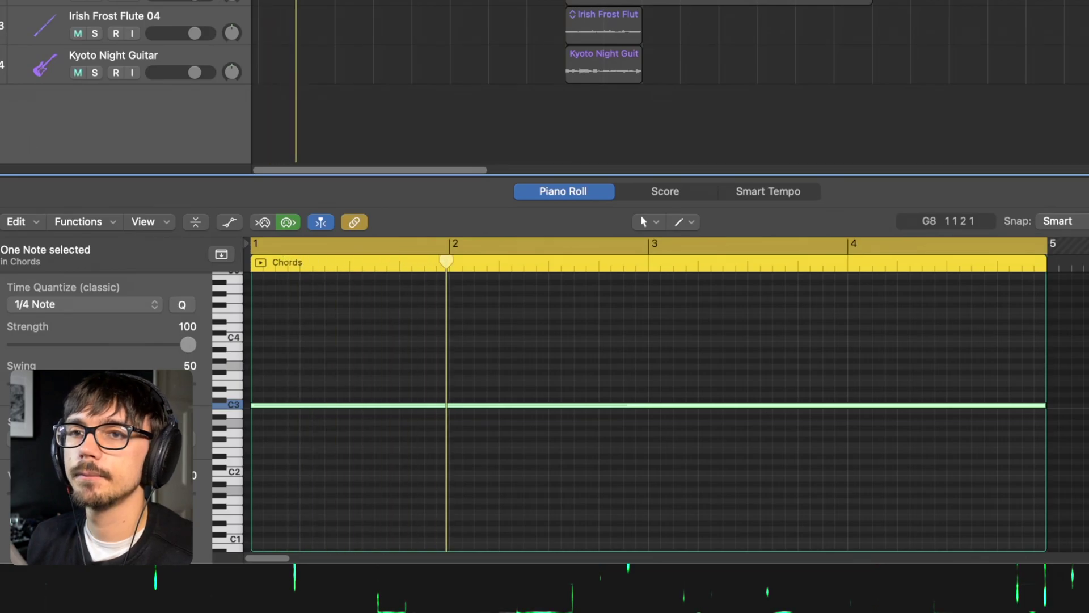
{"action": "key", "text": "v"}
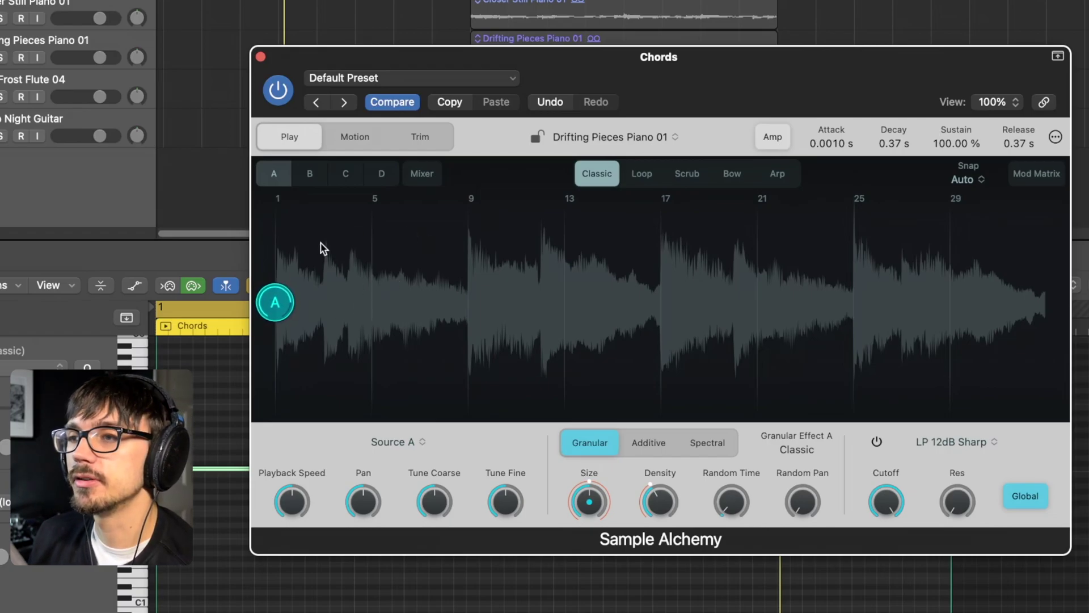
- Set source A to Scrub: grain size 78.5 ms, density 9, random time 74.53%, pan ~41.7%, jitter 60.92%
{"action": "left_click", "coordinate": [688, 175]}
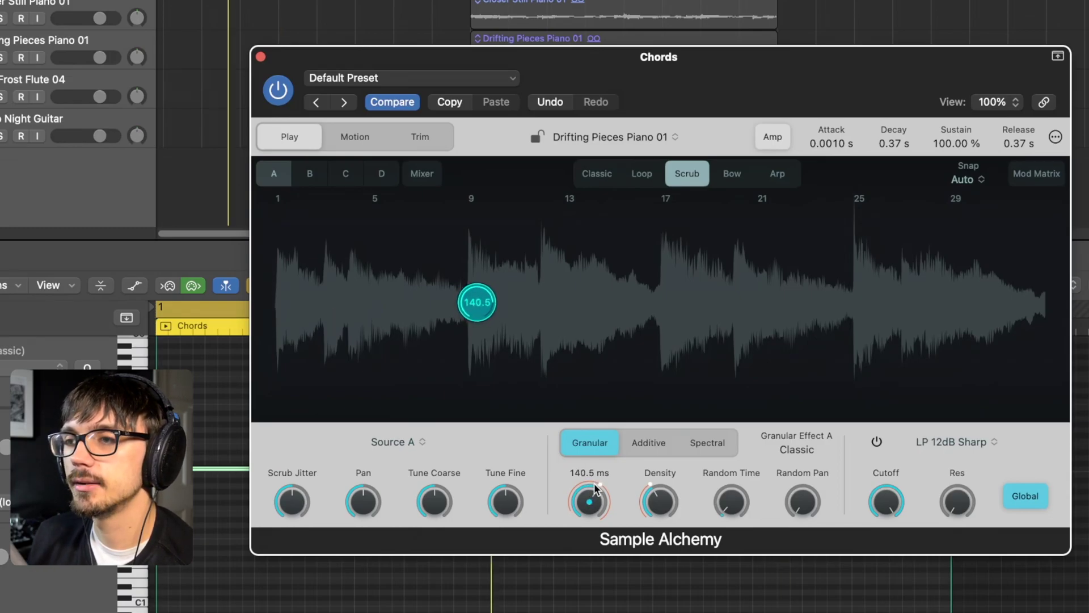
{"action": "scroll", "coordinate": [595, 487], "scroll_direction": "up", "scroll_amount": 5}
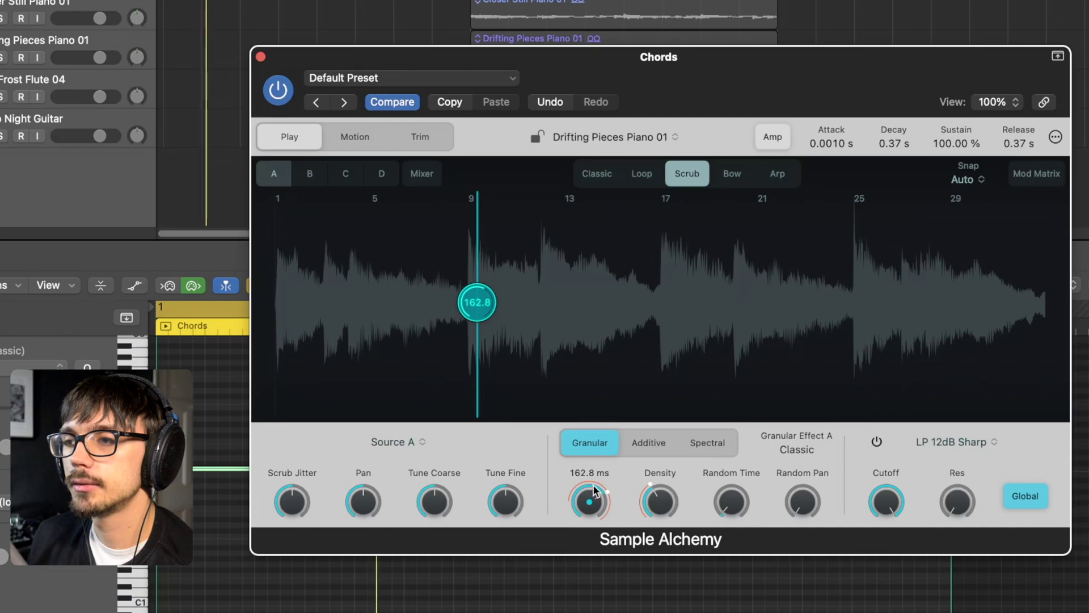
{"action": "left_click_drag", "start_coordinate": [588, 501], "coordinate": [594, 576]}
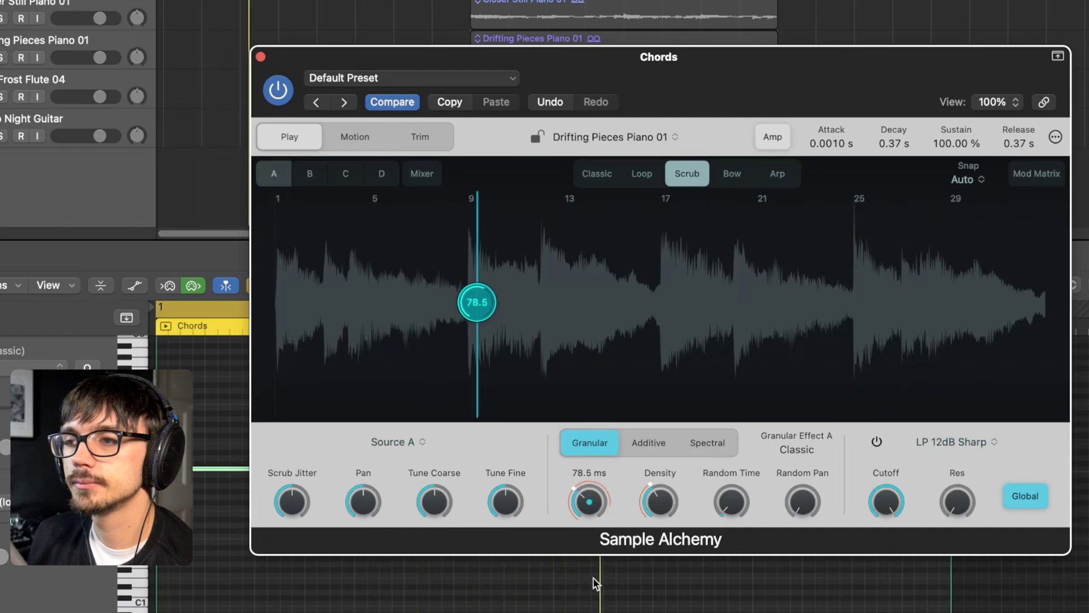
{"action": "scroll", "coordinate": [593, 502], "scroll_direction": "up", "scroll_amount": 10}
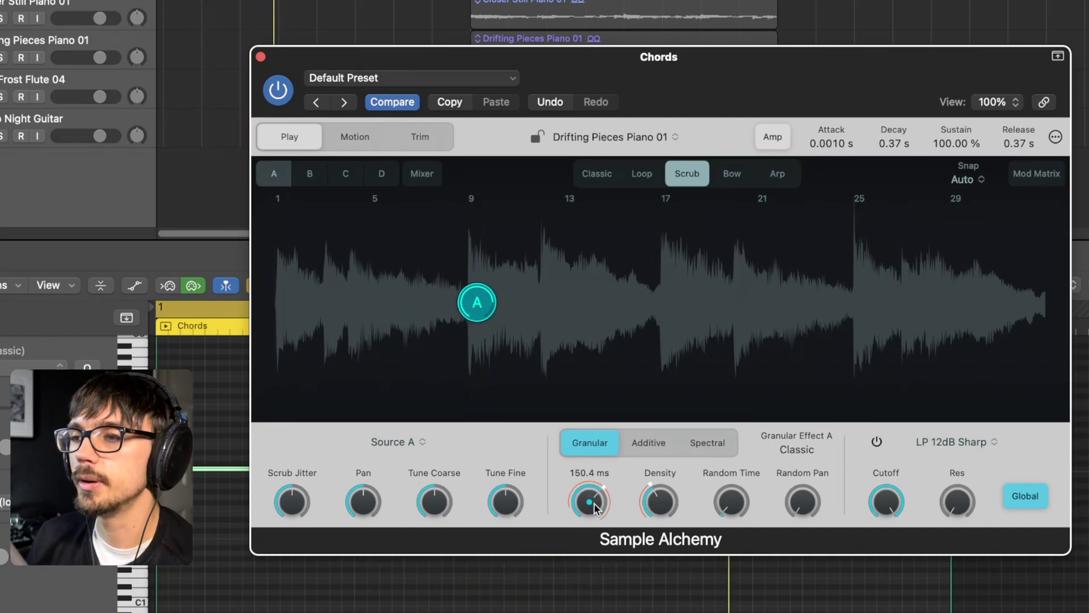
{"action": "scroll", "coordinate": [659, 501], "scroll_direction": "up", "scroll_amount": 10}
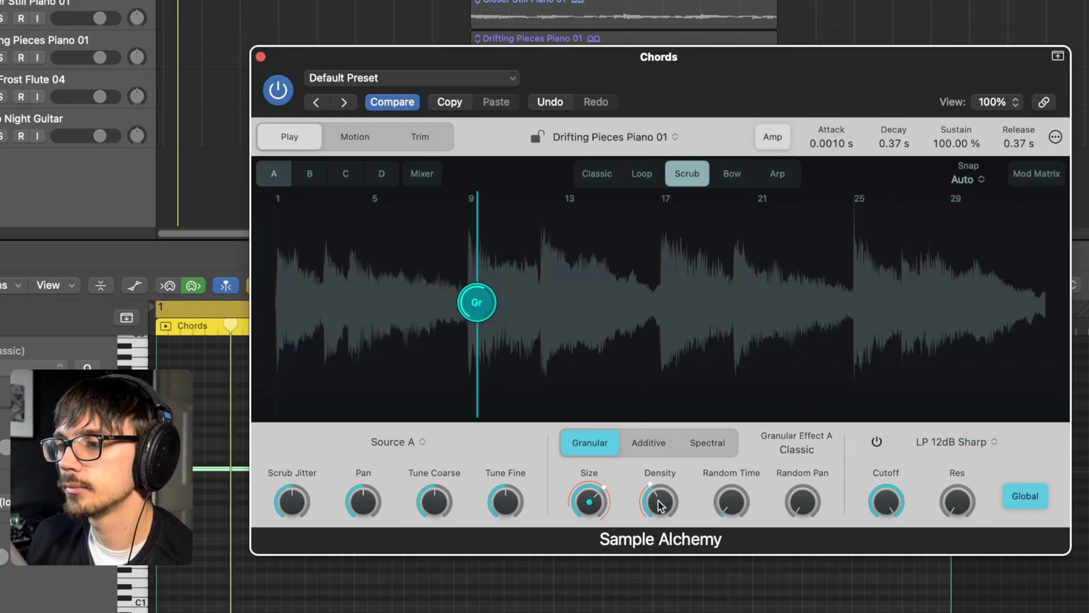
{"action": "left_click_drag", "start_coordinate": [663, 496], "coordinate": [662, 550]}
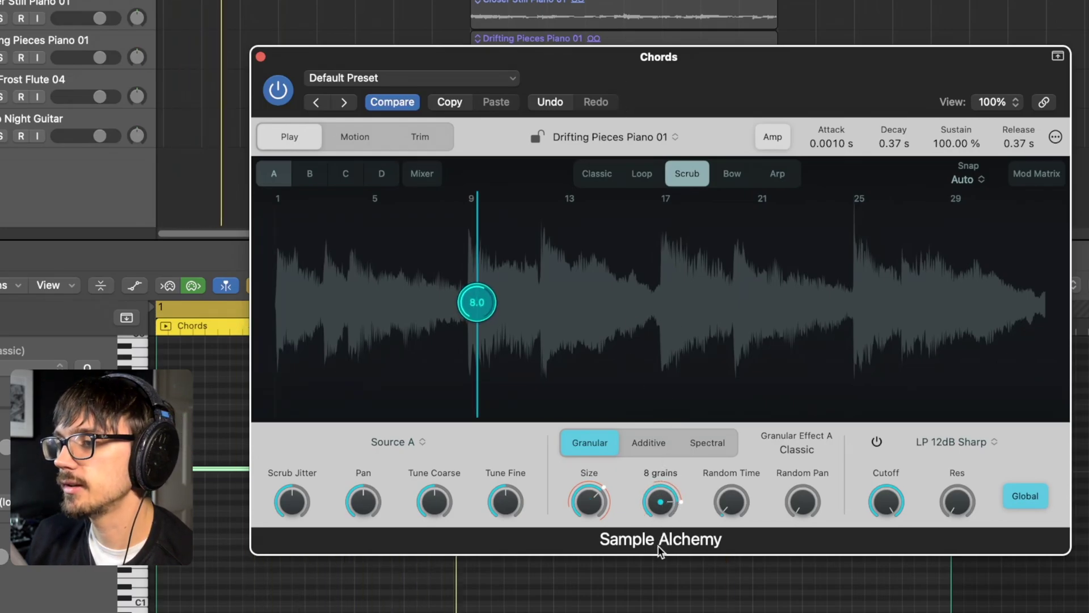
{"action": "mouse_move", "coordinate": [737, 503]}
{"action": "left_mouse_down"}
{"action": "mouse_move", "coordinate": [734, 347]}
{"action": "mouse_move", "coordinate": [754, 445]}
{"action": "left_mouse_up"}
{"action": "left_click_drag", "start_coordinate": [816, 512], "coordinate": [811, 433]}
{"action": "left_click_drag", "start_coordinate": [802, 505], "coordinate": [805, 482]}
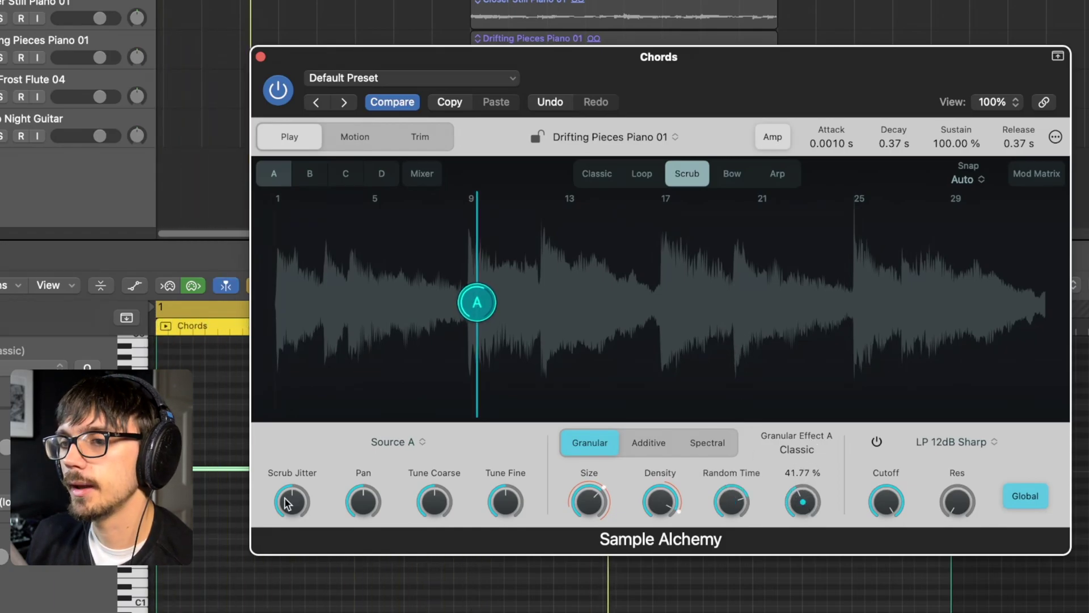
{"action": "left_click_drag", "start_coordinate": [292, 501], "coordinate": [304, 402]}
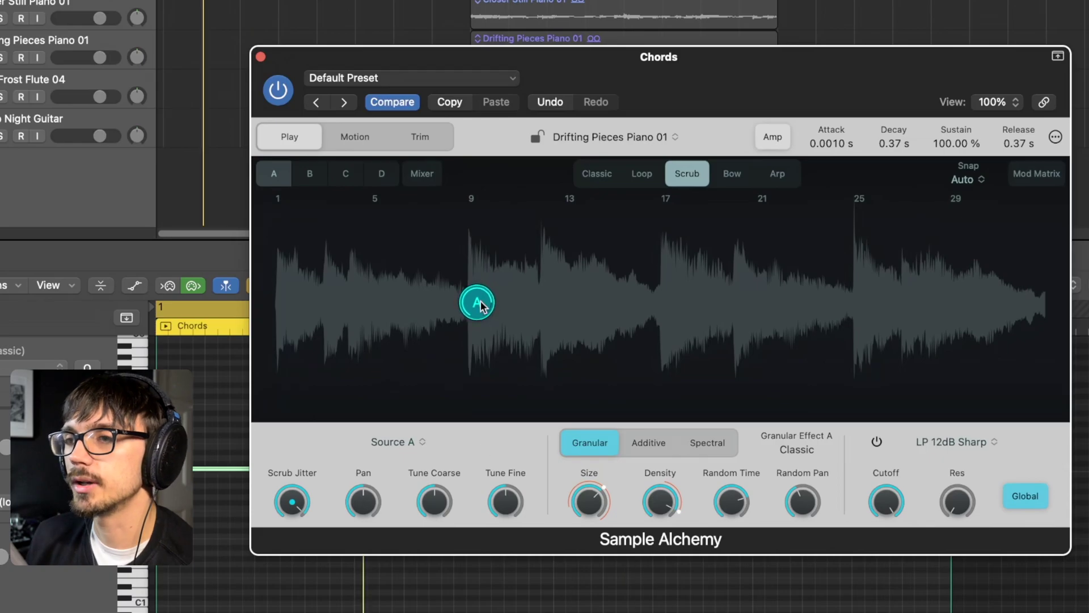
- Scrub the play position into the loop and back near the start, then move the window aside
{"action": "mouse_move", "coordinate": [478, 303]}
{"action": "left_mouse_down"}
{"action": "mouse_move", "coordinate": [869, 295]}
{"action": "mouse_move", "coordinate": [311, 308]}
{"action": "left_mouse_up"}
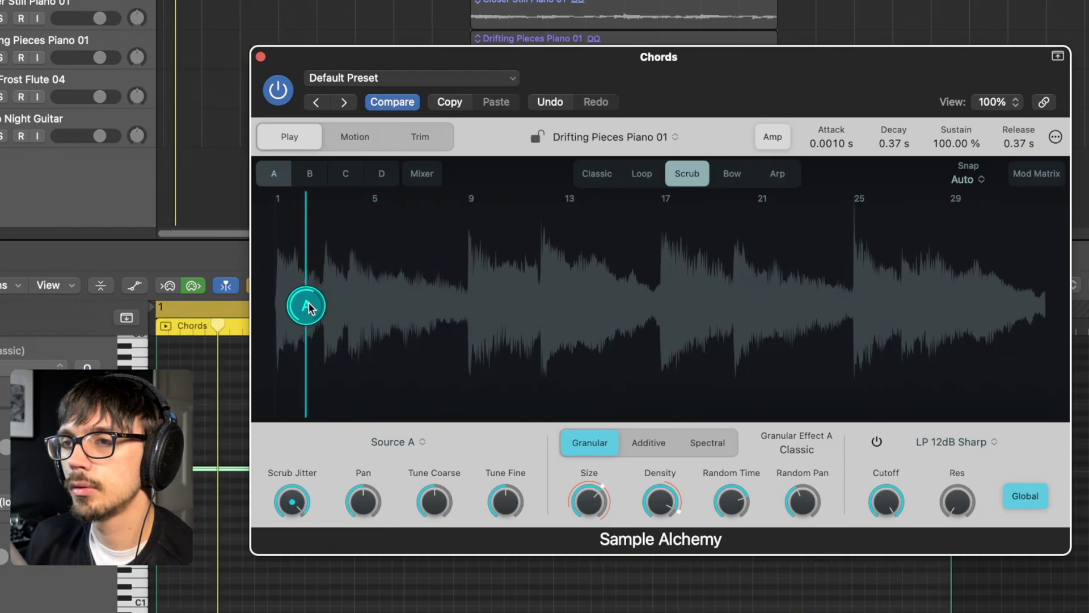
{"action": "left_click_drag", "start_coordinate": [309, 307], "coordinate": [304, 303]}
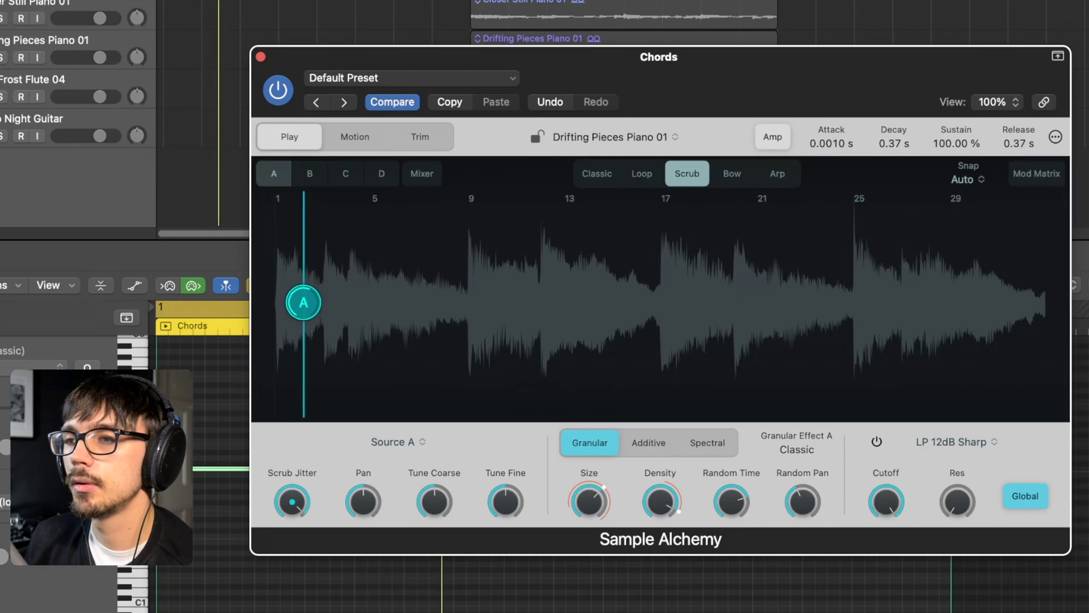
{"action": "left_click_drag", "start_coordinate": [627, 86], "coordinate": [600, 39]}
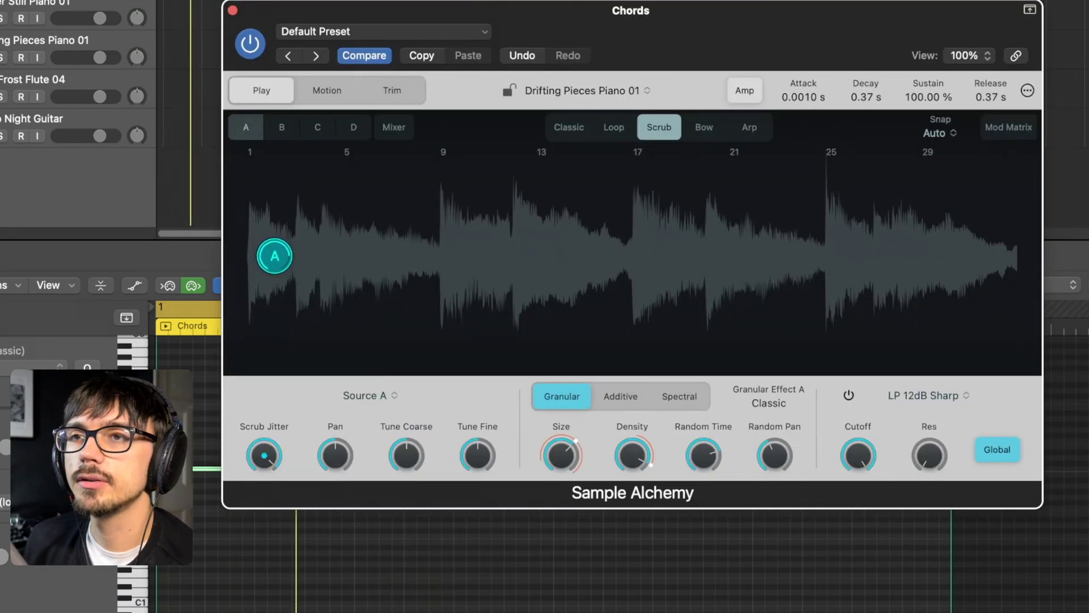
- Show the Chords track's automation and select Sample Alchemy's Position A parameter
{"action": "key", "text": "a"}
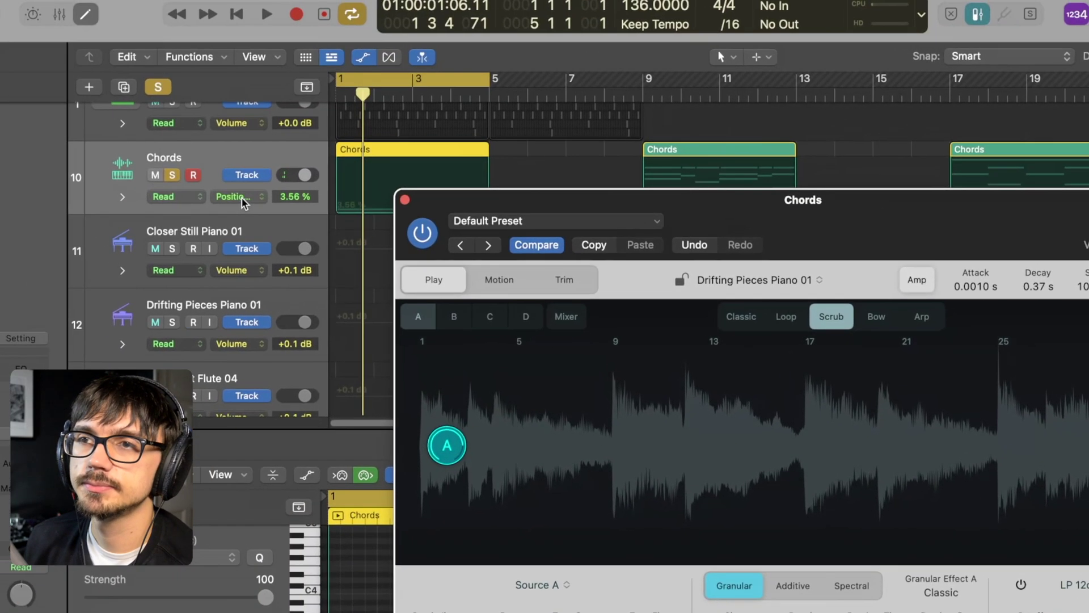
{"action": "left_click", "coordinate": [71, 11]}
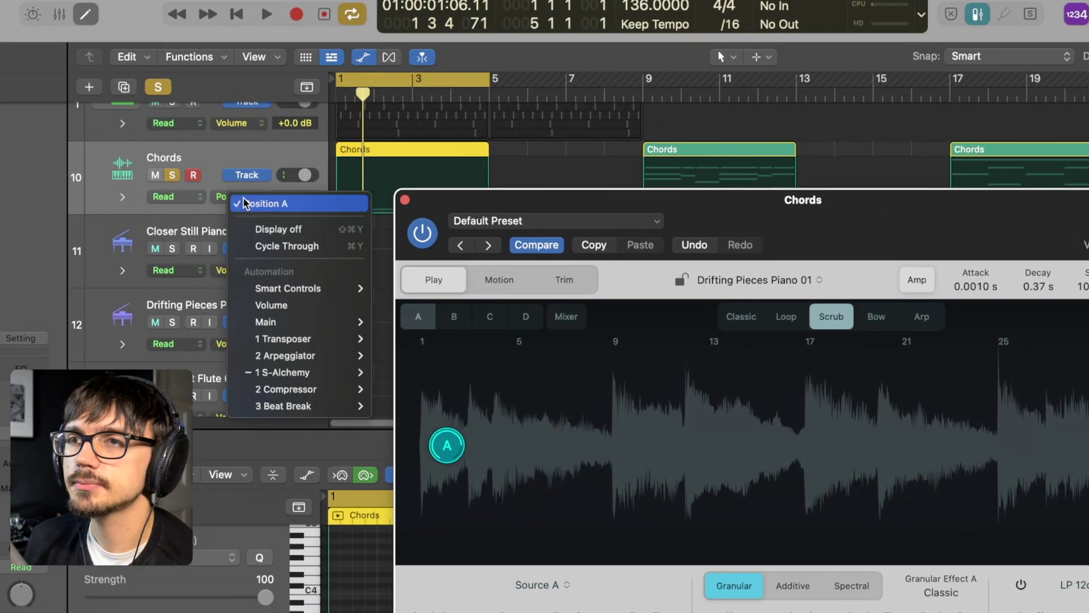
{"action": "mouse_move", "coordinate": [310, 374]}
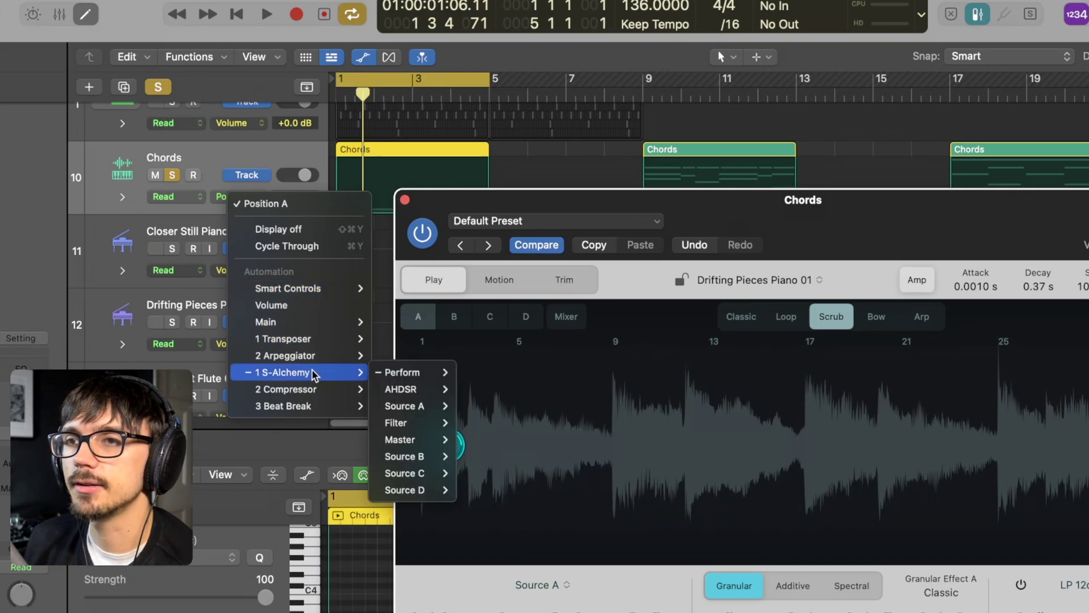
{"action": "mouse_move", "coordinate": [418, 375]}
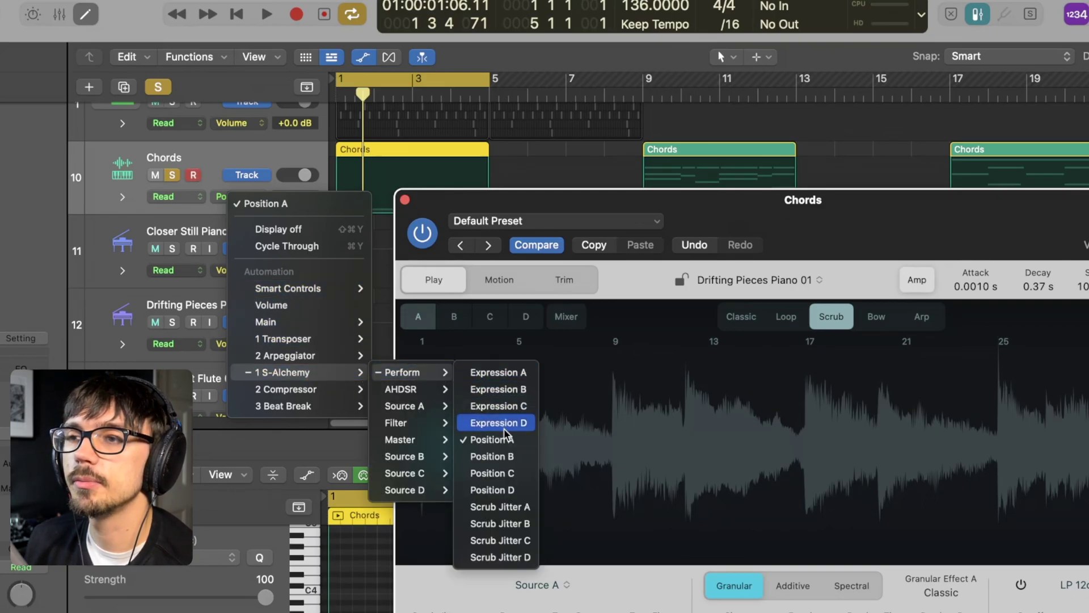
{"action": "left_click", "coordinate": [500, 447]}
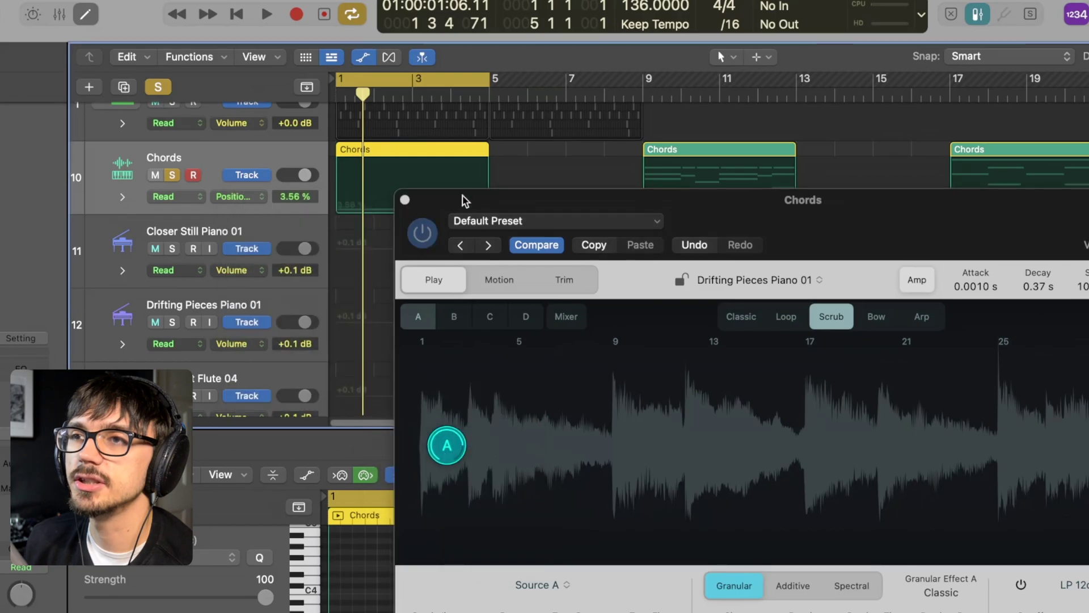
{"action": "left_click_drag", "start_coordinate": [432, 207], "coordinate": [436, 287]}
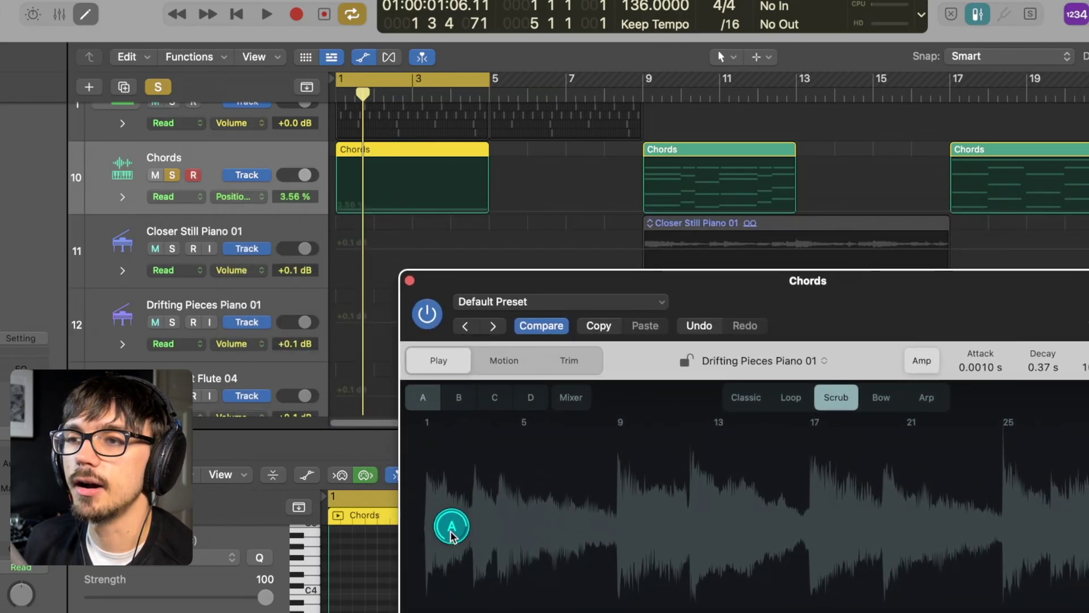
{"action": "key", "text": "z"}
- Add Position A automation points at bars 2, 3 and 4
{"action": "left_click_drag", "start_coordinate": [376, 212], "coordinate": [378, 211]}
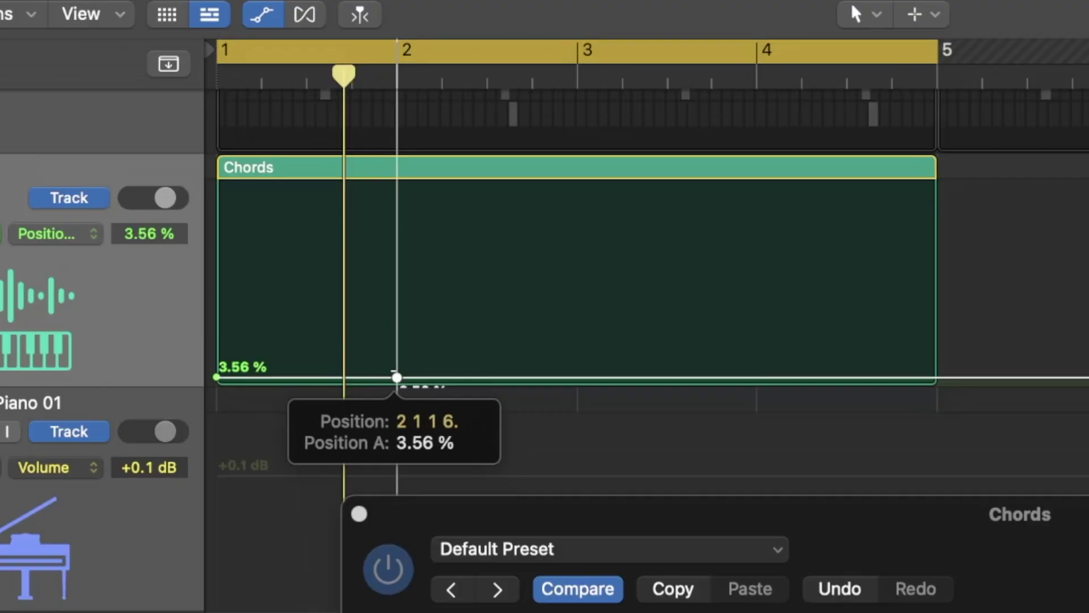
{"action": "left_click_drag", "start_coordinate": [397, 378], "coordinate": [397, 379]}
{"action": "left_click", "coordinate": [535, 378]}
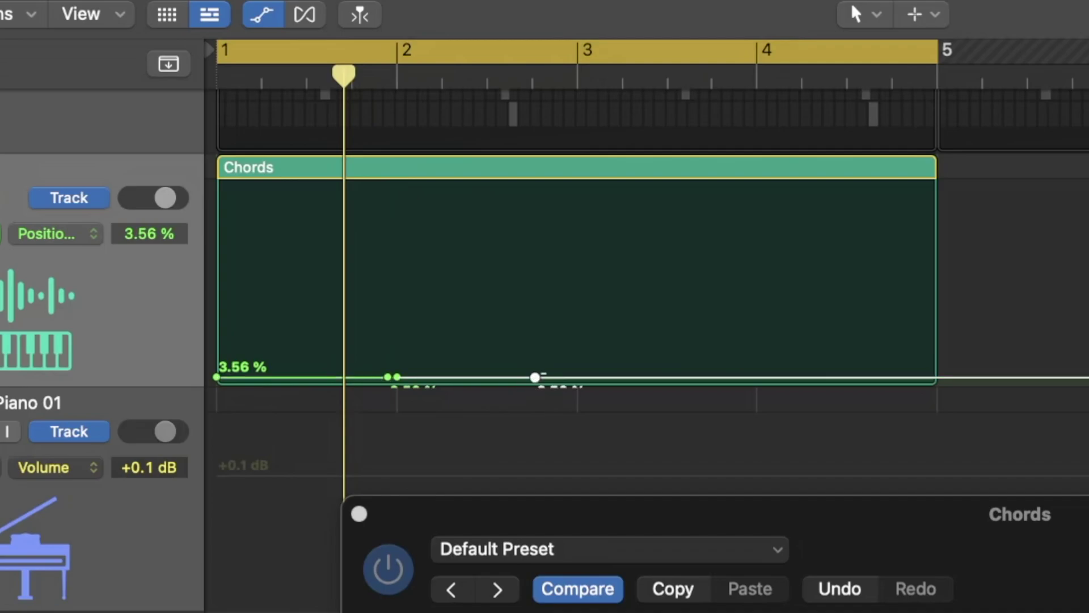
{"action": "left_click_drag", "start_coordinate": [535, 377], "coordinate": [577, 377]}
{"action": "left_click", "coordinate": [587, 378]}
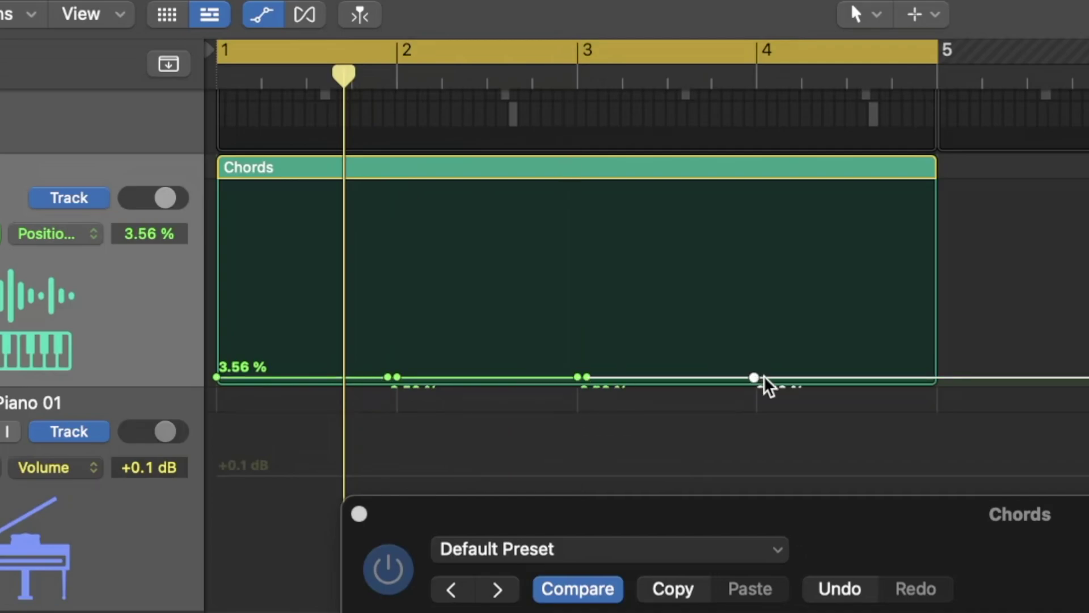
{"action": "left_click_drag", "start_coordinate": [754, 378], "coordinate": [743, 377]}
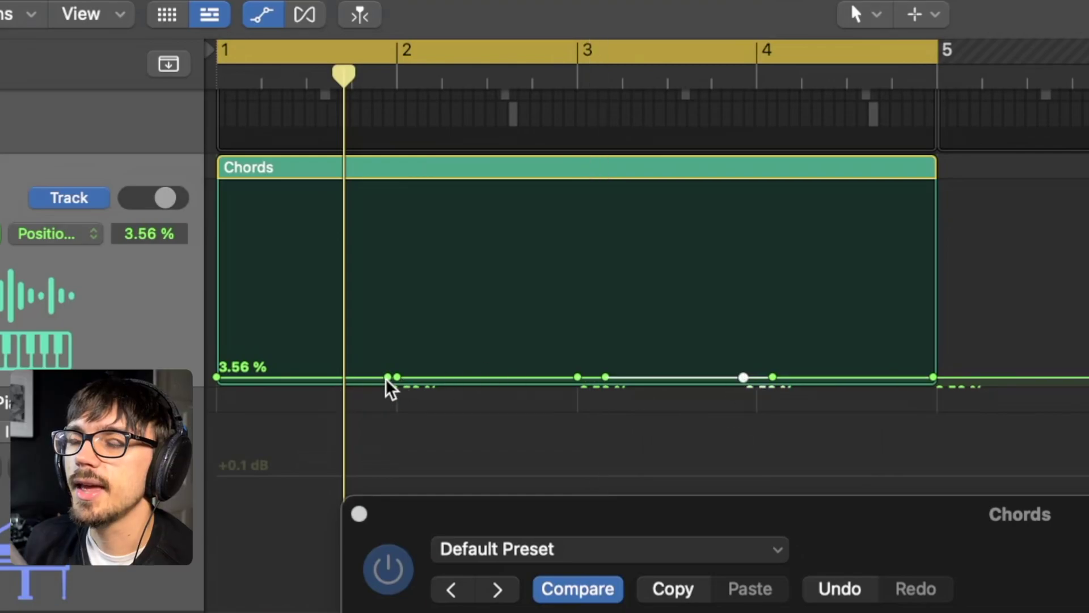
- Shape the segments into vertical steps at 30.31%, 17.57% and 74.26% over a 3.56% start
{"action": "left_click_drag", "start_coordinate": [486, 377], "coordinate": [487, 322]}
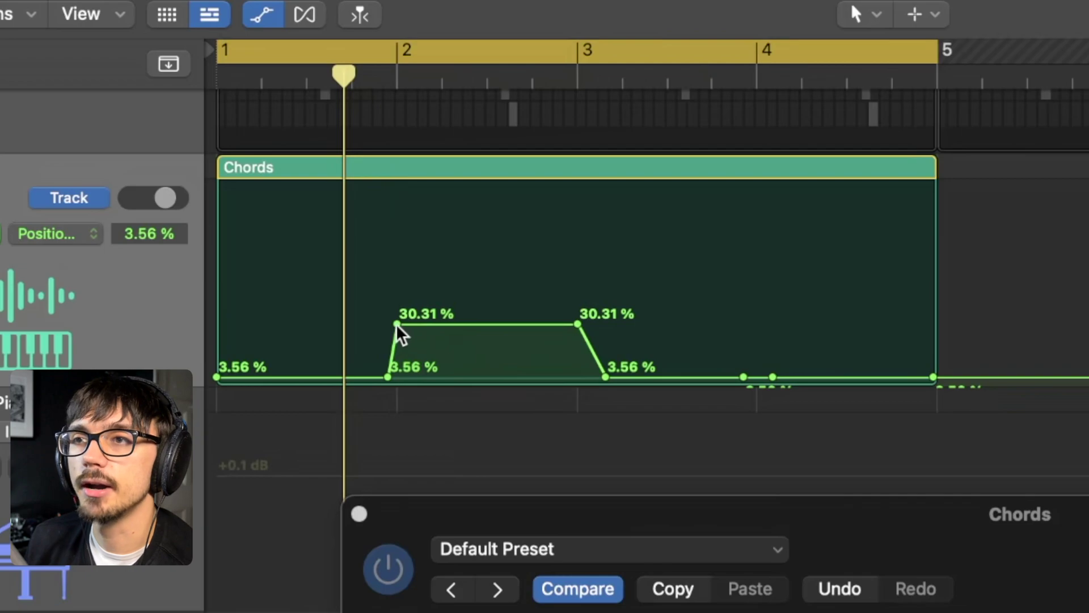
{"action": "left_click_drag", "start_coordinate": [397, 325], "coordinate": [399, 324]}
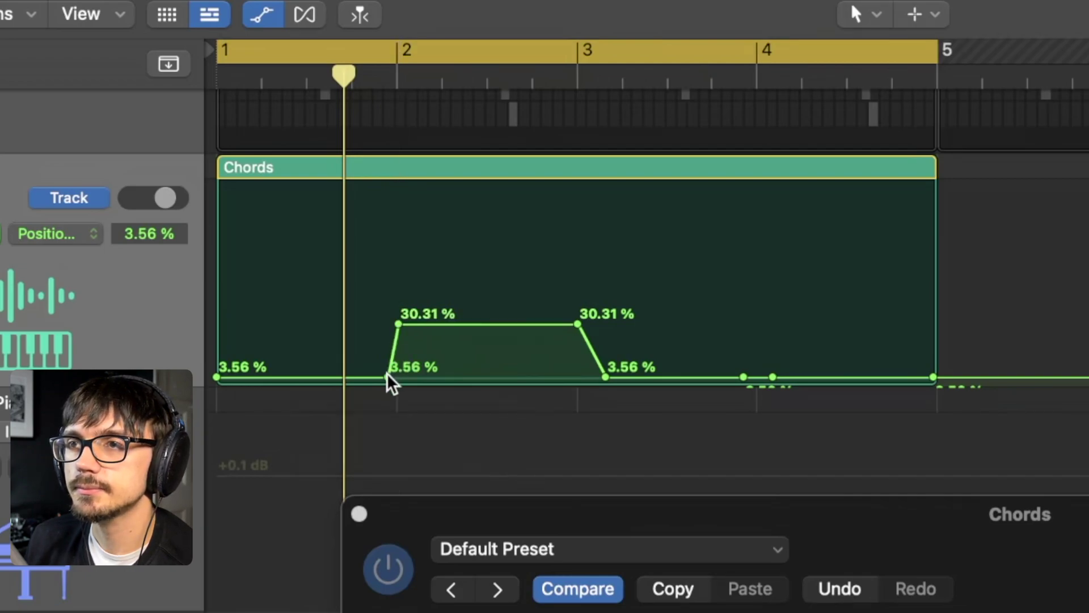
{"action": "left_click_drag", "start_coordinate": [387, 376], "coordinate": [398, 377]}
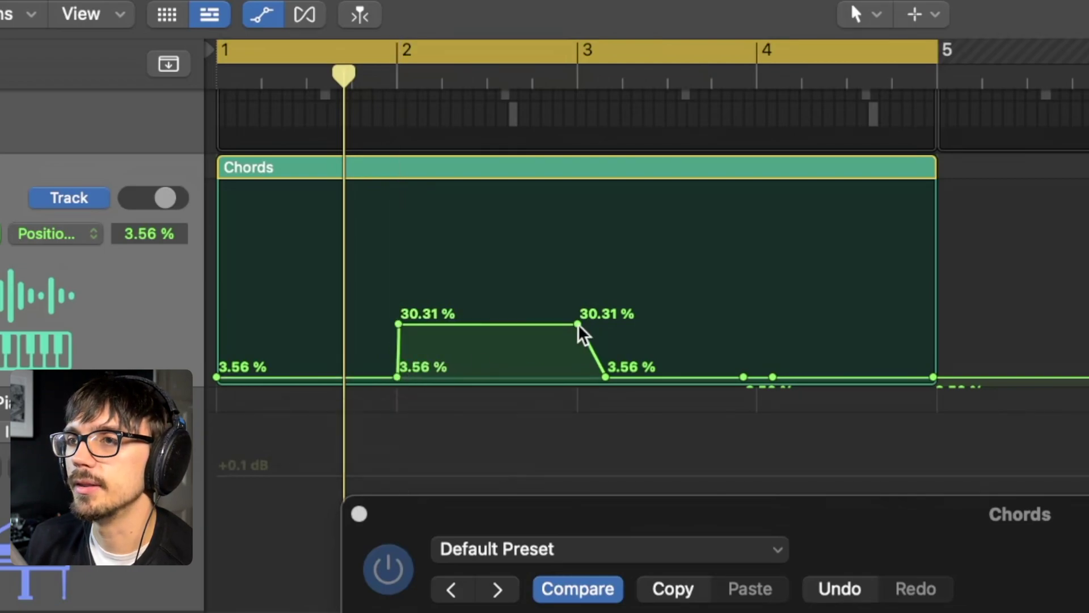
{"action": "left_click_drag", "start_coordinate": [606, 376], "coordinate": [578, 376]}
{"action": "left_click_drag", "start_coordinate": [688, 377], "coordinate": [676, 350]}
{"action": "left_click_drag", "start_coordinate": [744, 349], "coordinate": [756, 377]}
{"action": "left_click_drag", "start_coordinate": [842, 372], "coordinate": [827, 228]}
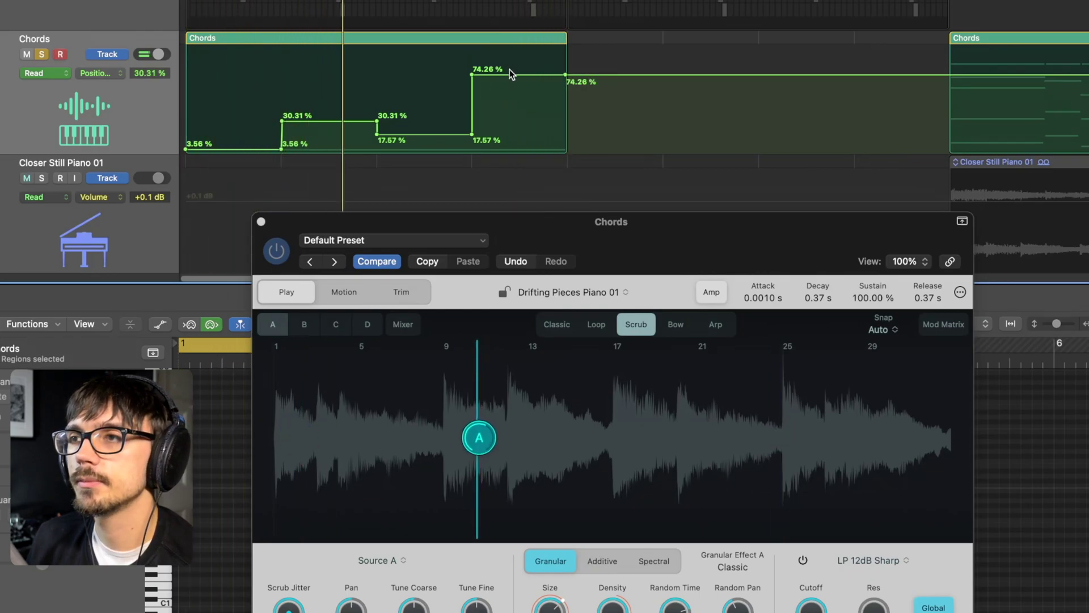
- Drag the Position A steps to 55.78%, 41.77%, 17.57% and 81.90%
{"action": "left_click_drag", "start_coordinate": [510, 70], "coordinate": [510, 76]}
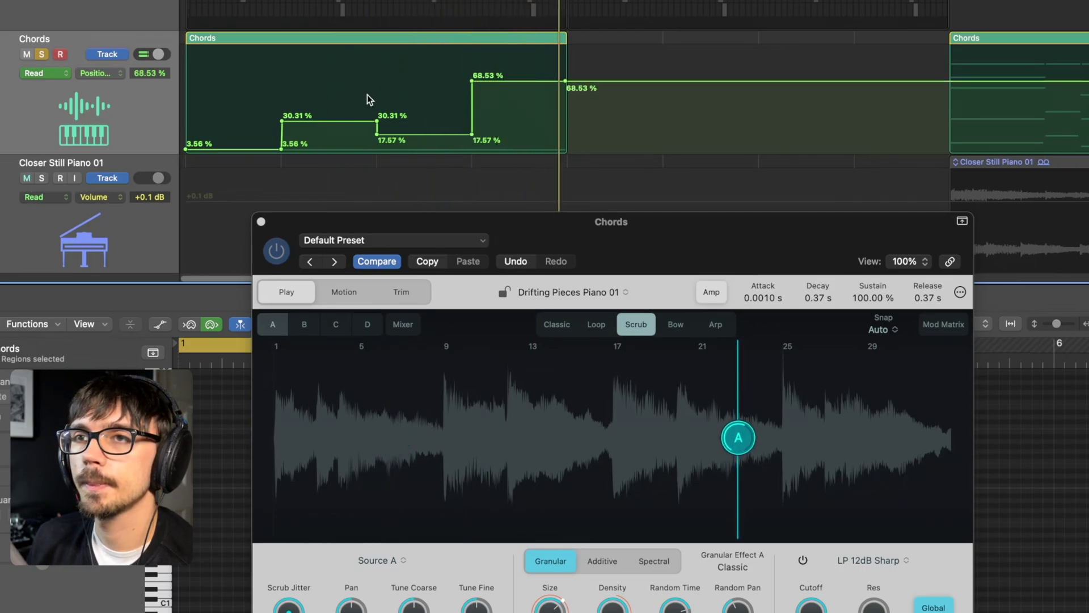
{"action": "left_click_drag", "start_coordinate": [236, 149], "coordinate": [236, 88]}
{"action": "left_click_drag", "start_coordinate": [309, 121], "coordinate": [309, 142]}
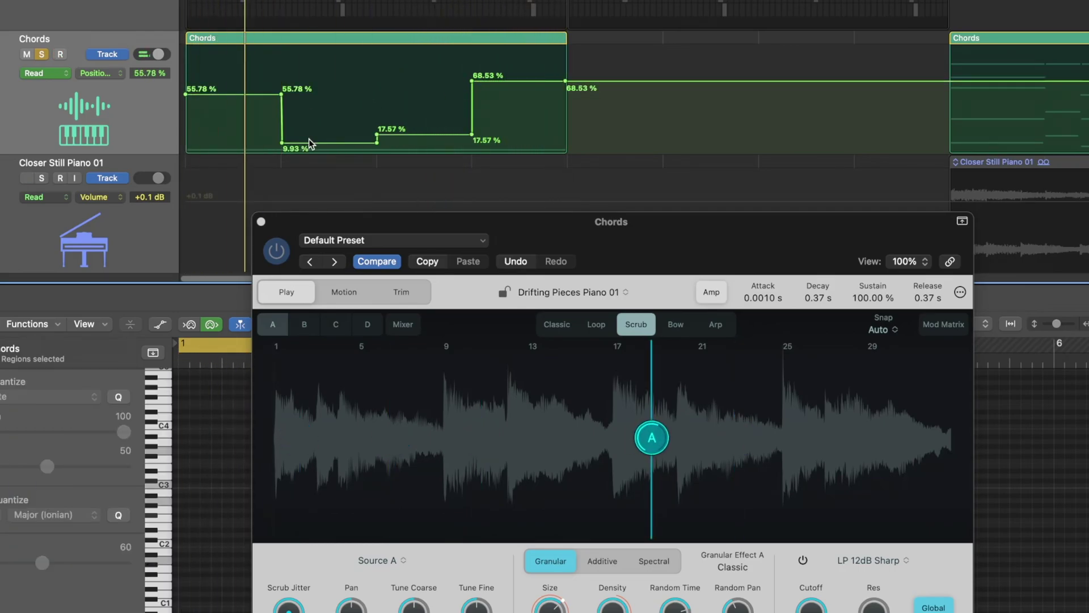
{"action": "left_click_drag", "start_coordinate": [510, 81], "coordinate": [511, 108]}
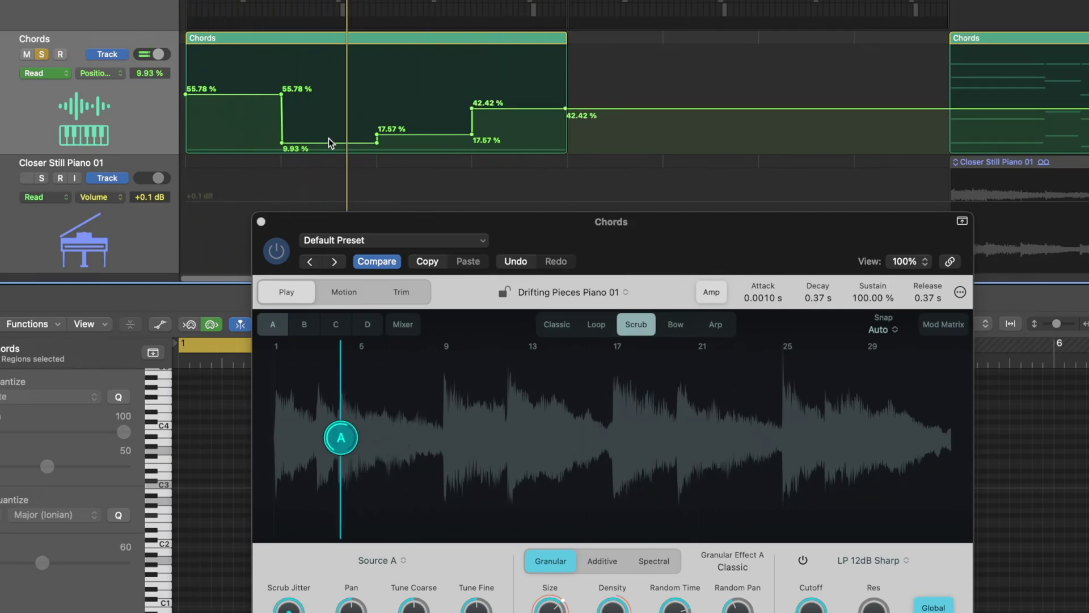
{"action": "left_click_drag", "start_coordinate": [330, 142], "coordinate": [330, 109]}
{"action": "left_click_drag", "start_coordinate": [487, 107], "coordinate": [486, 67]}
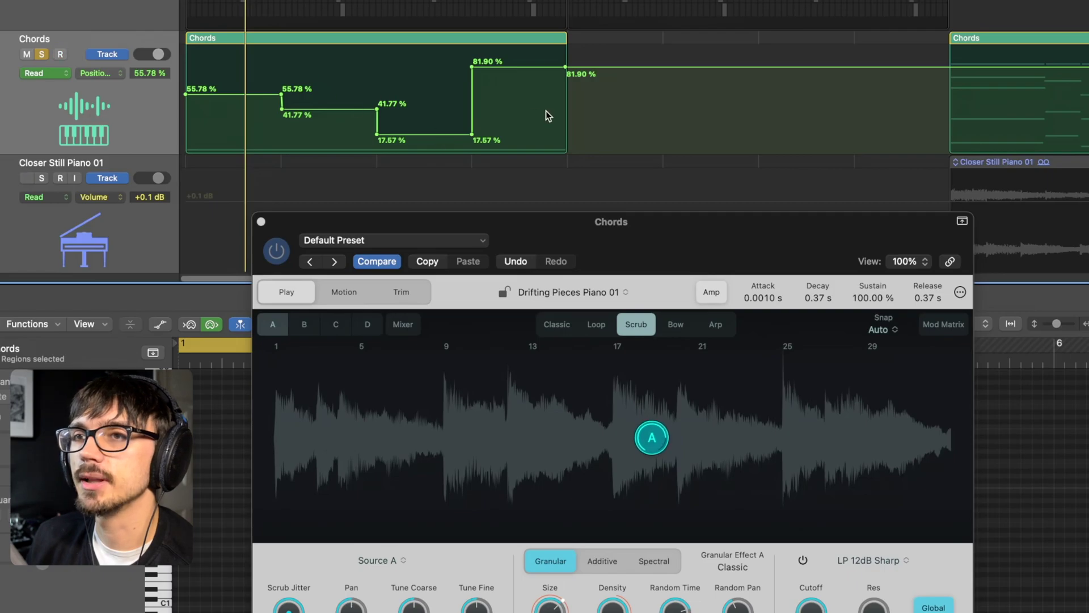
- Move the instrument window aside and back, then select the Chords region
{"action": "left_click_drag", "start_coordinate": [656, 268], "coordinate": [631, 165]}
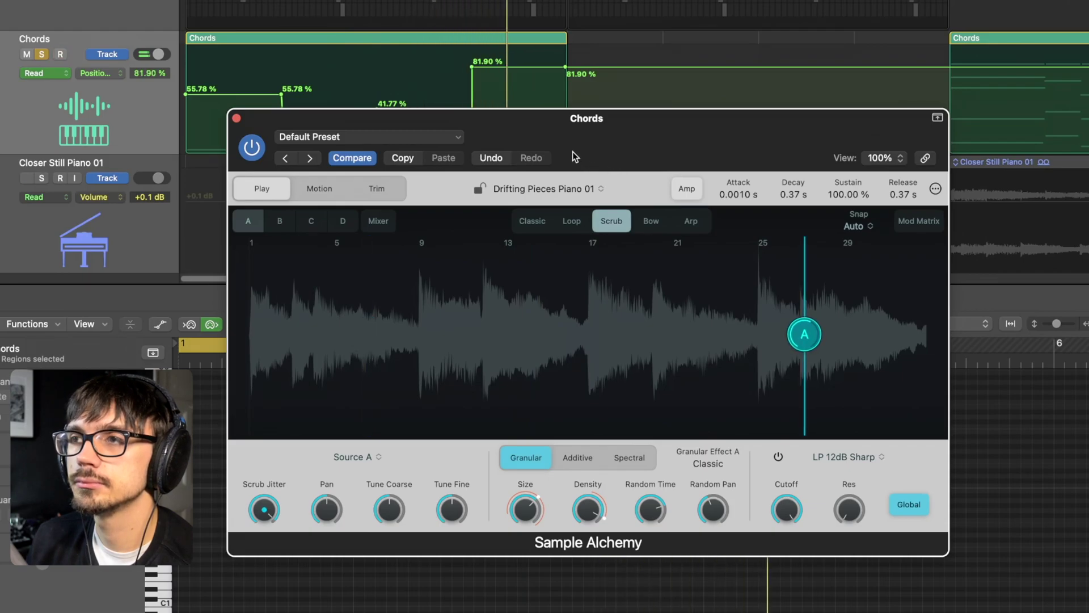
{"action": "left_click_drag", "start_coordinate": [560, 135], "coordinate": [586, 229]}
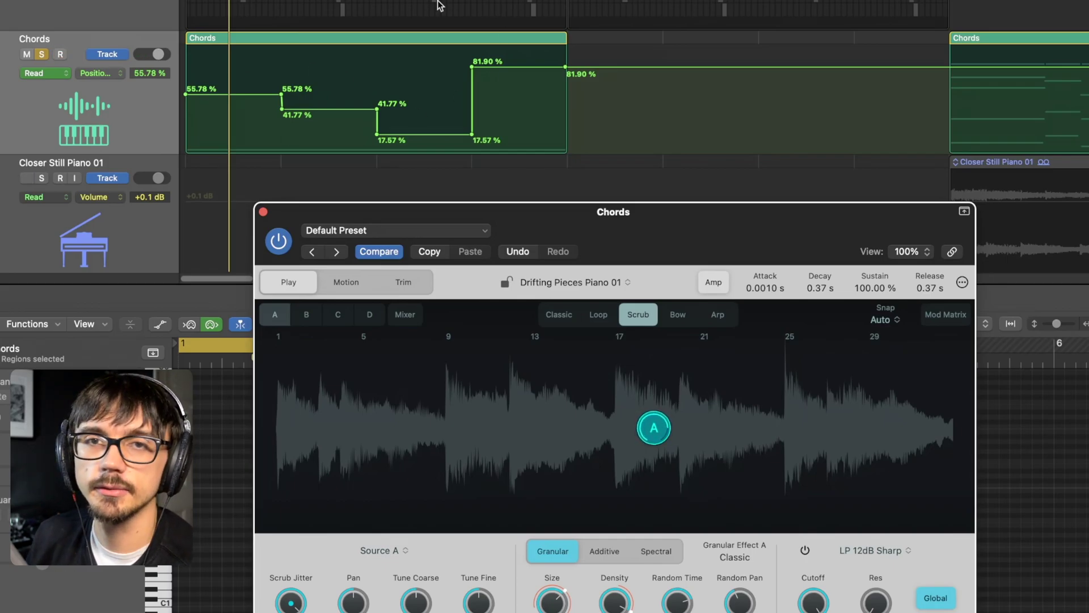
{"action": "left_click", "coordinate": [285, 38]}
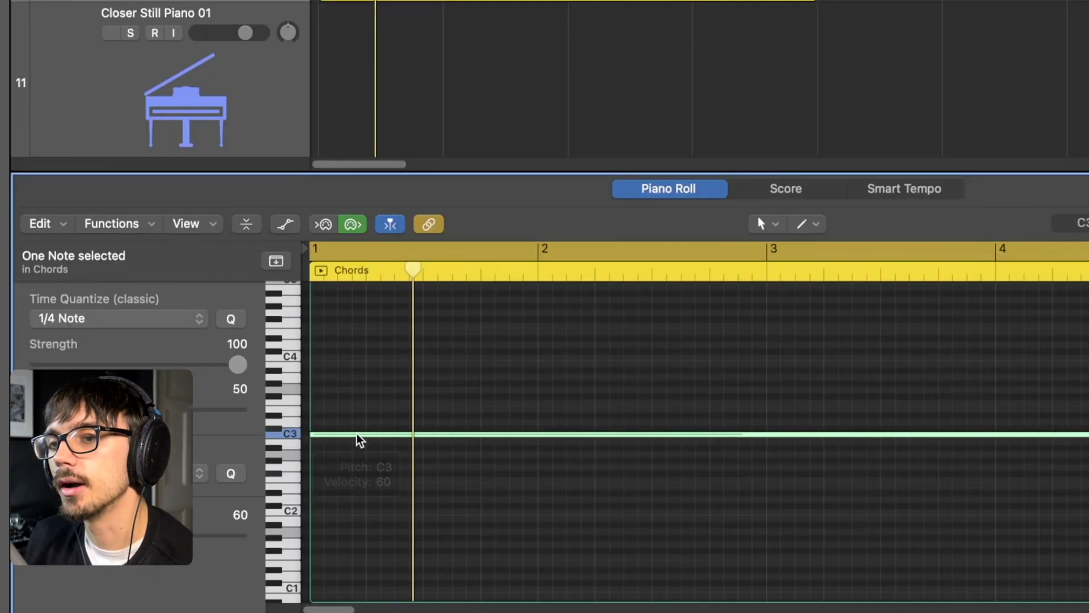
- Lower the held Chords note below C3 and set the last Position A step to 78.72%
{"action": "left_click_drag", "start_coordinate": [359, 440], "coordinate": [364, 469]}
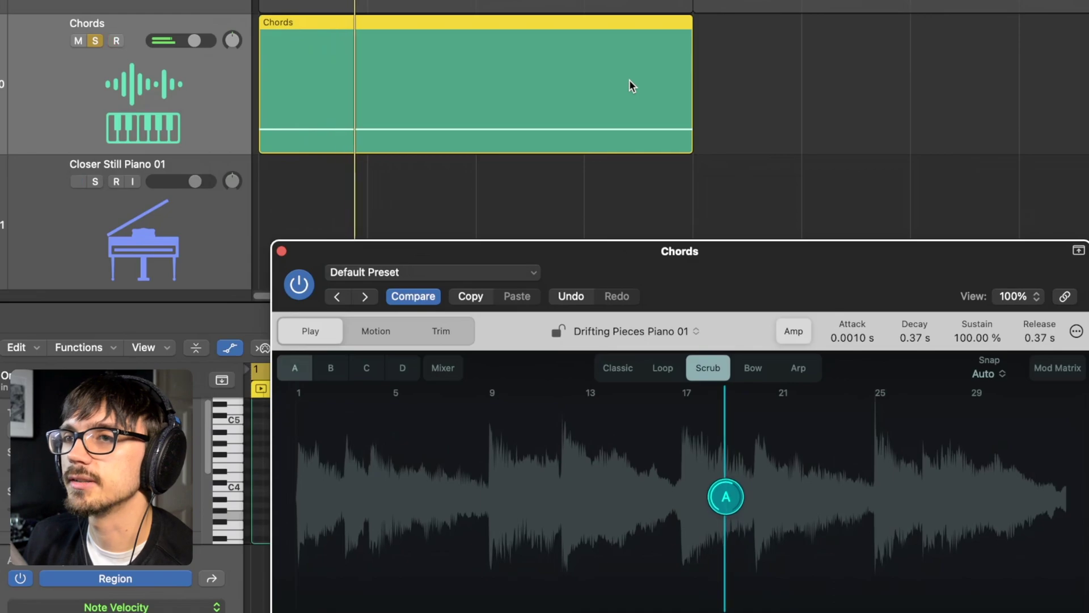
{"action": "key", "text": "a"}
{"action": "left_click_drag", "start_coordinate": [626, 52], "coordinate": [626, 58]}
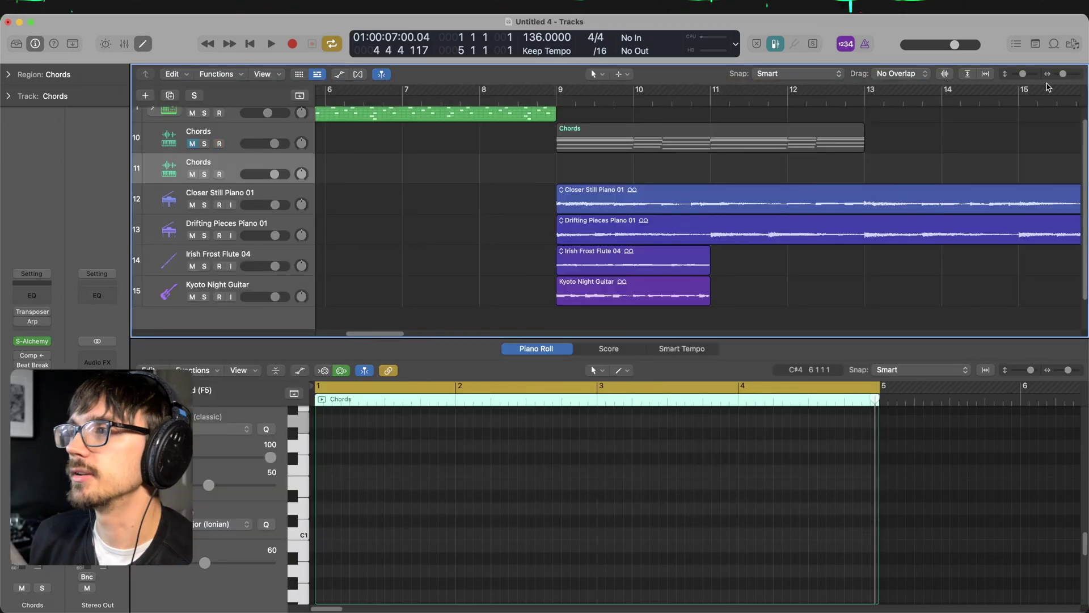
- Mute the second Chords track and create a new Sample Alchemy software instrument track
{"action": "left_click_drag", "start_coordinate": [1061, 76], "coordinate": [1059, 76]}
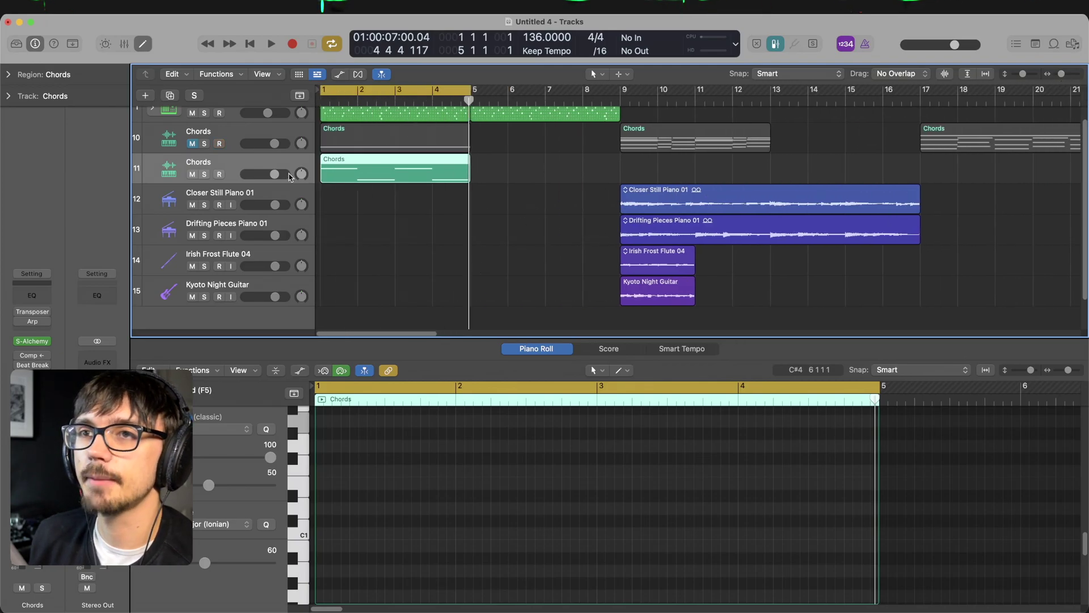
{"action": "left_click", "coordinate": [193, 174]}
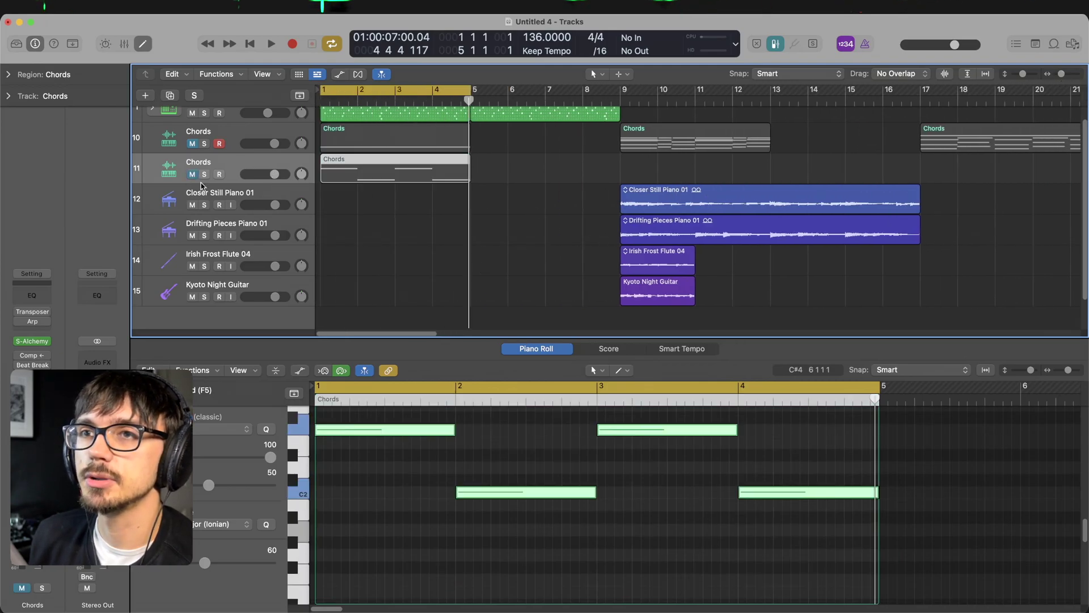
{"action": "left_click", "coordinate": [146, 96]}
{"action": "left_click", "coordinate": [363, 339]}
{"action": "left_click", "coordinate": [363, 398]}
{"action": "key", "text": "Return"}
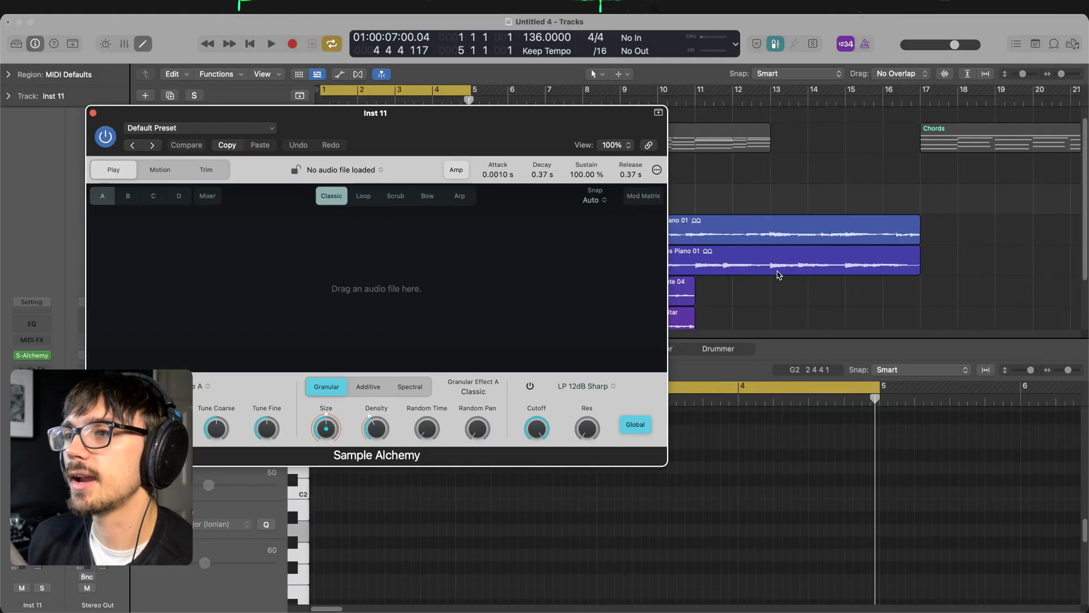
- Load Irish Frost Flute 04 into Inst 11's Sample Alchemy and set it to Scrub playback
{"action": "left_click_drag", "start_coordinate": [664, 298], "coordinate": [293, 260]}
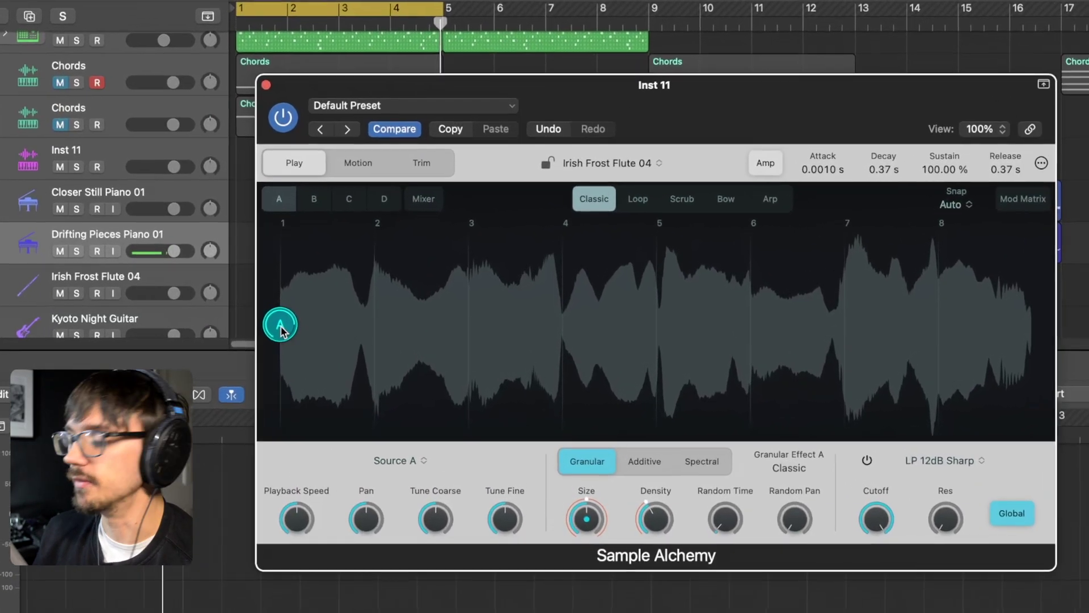
{"action": "left_click", "coordinate": [104, 149]}
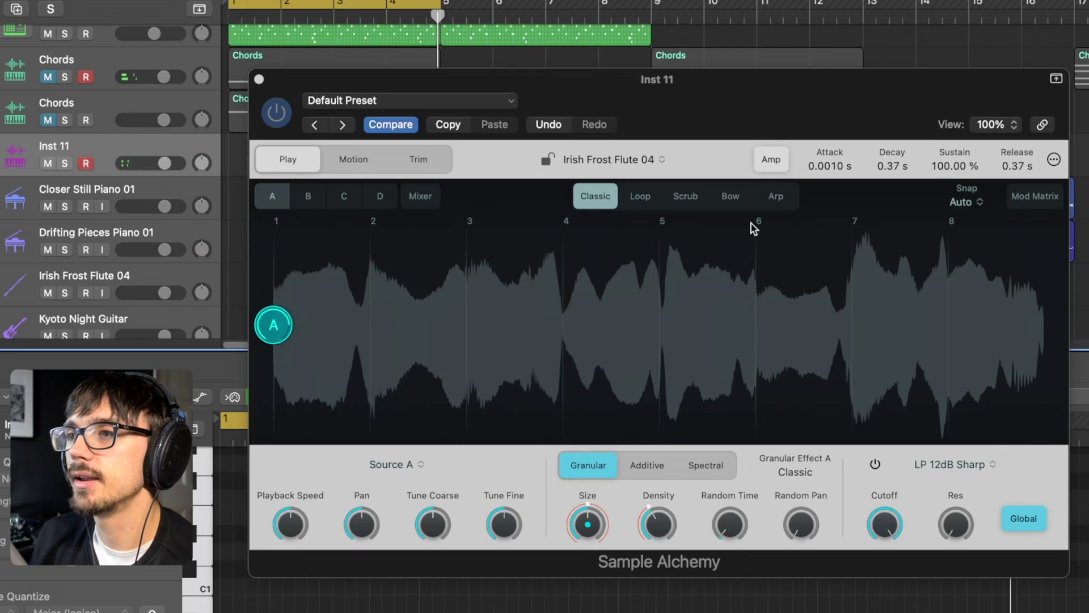
{"action": "left_click", "coordinate": [695, 199]}
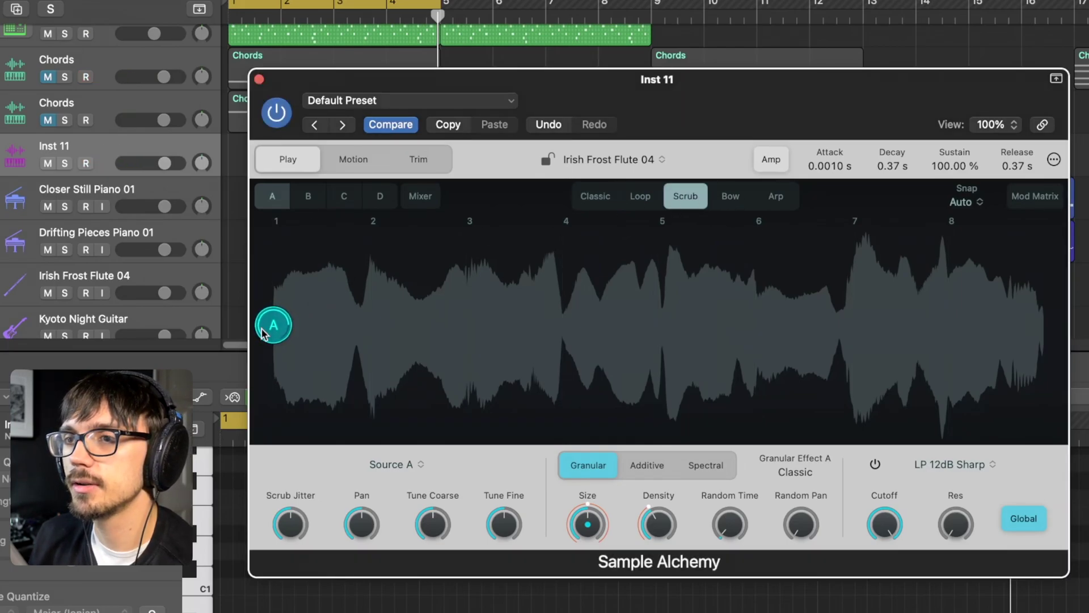
{"action": "left_click_drag", "start_coordinate": [262, 332], "coordinate": [491, 328]}
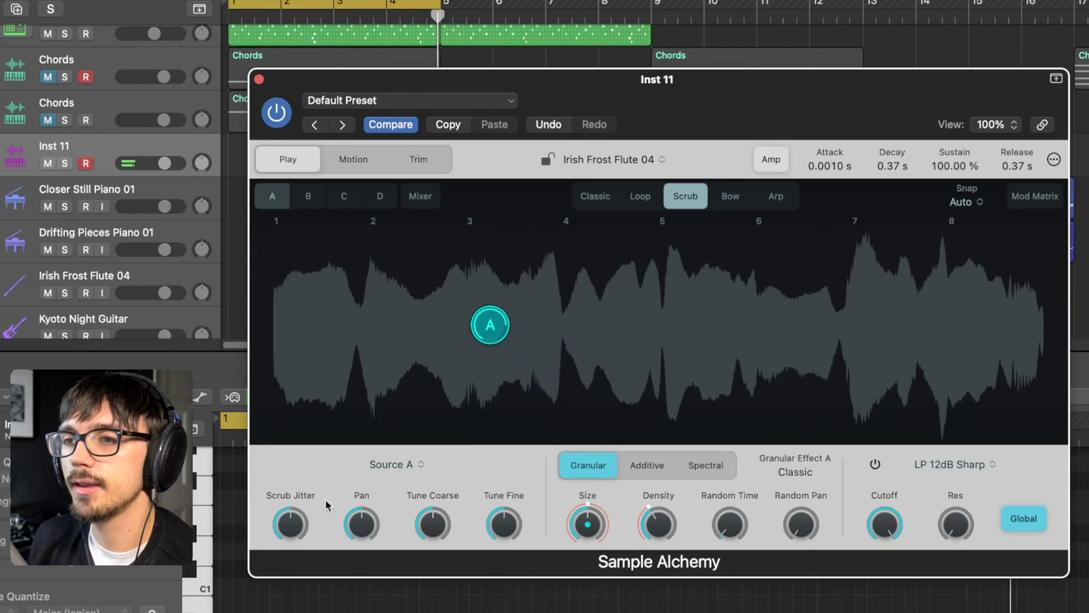
- Raise Source A's scrub jitter, random time, random pan and grain size
{"action": "left_click_drag", "start_coordinate": [292, 536], "coordinate": [280, 477]}
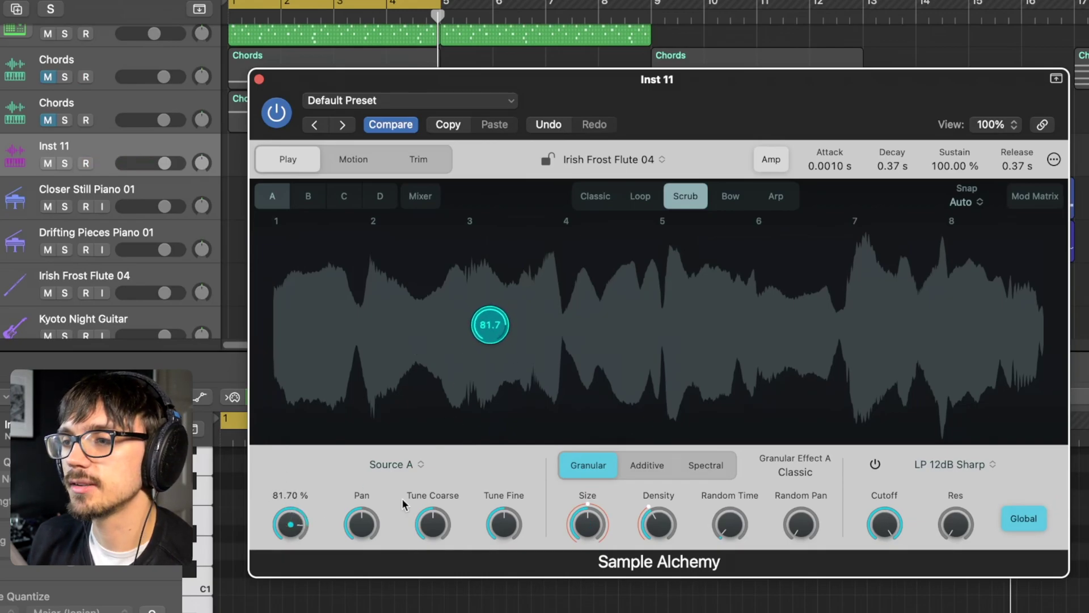
{"action": "left_click_drag", "start_coordinate": [738, 525], "coordinate": [741, 385]}
{"action": "left_click_drag", "start_coordinate": [805, 513], "coordinate": [807, 452]}
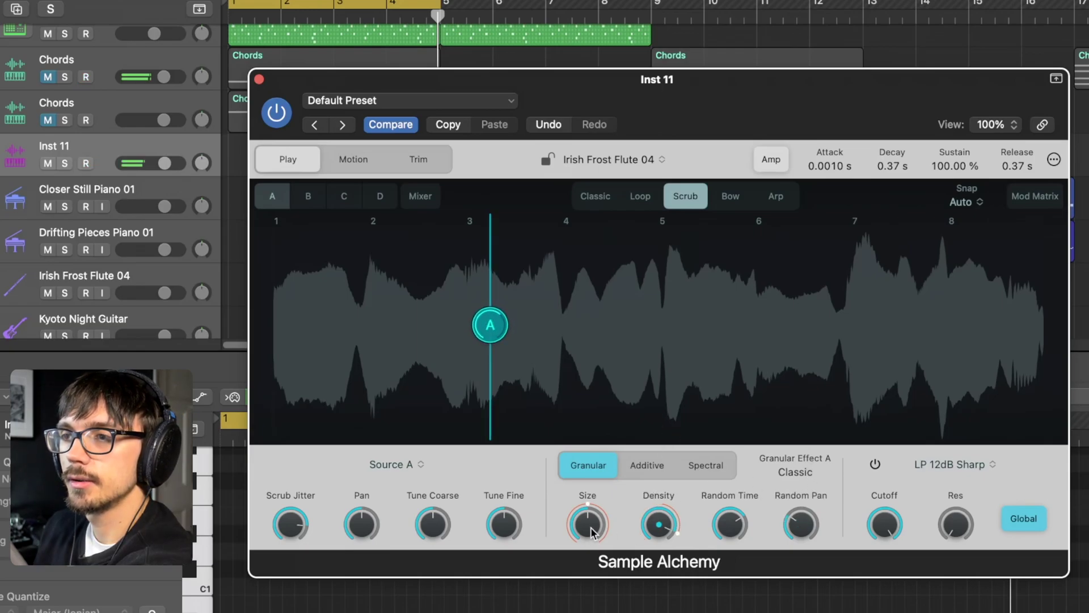
{"action": "left_click_drag", "start_coordinate": [590, 525], "coordinate": [682, 426]}
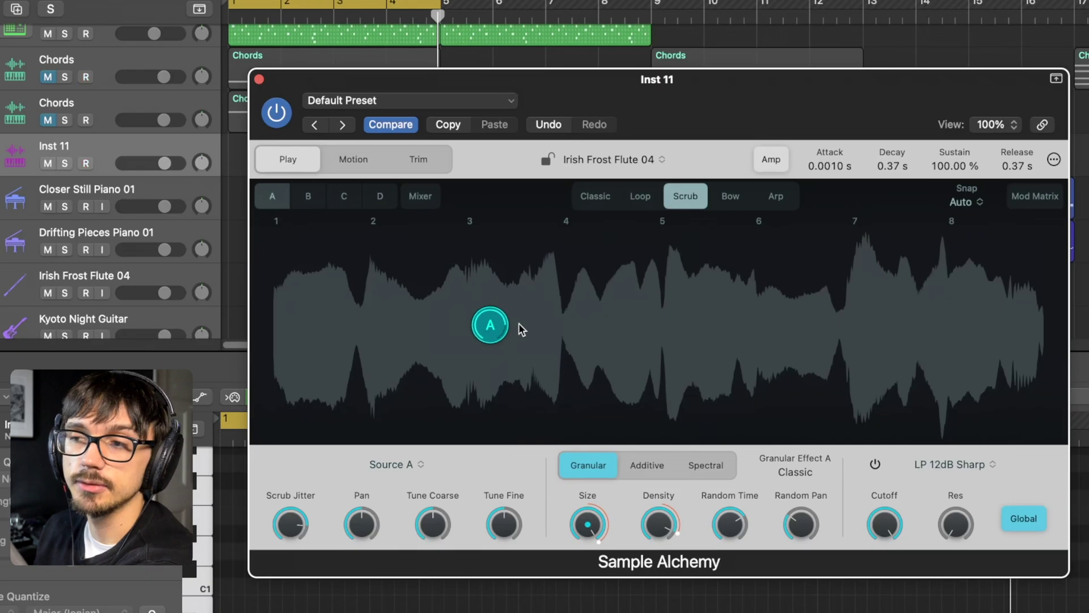
- Place Source B's scrub point beside Source A and set it to Additive
{"action": "left_click", "coordinate": [314, 199]}
{"action": "mouse_move", "coordinate": [462, 324]}
{"action": "left_mouse_down"}
{"action": "mouse_move", "coordinate": [535, 332]}
{"action": "mouse_move", "coordinate": [451, 336]}
{"action": "mouse_move", "coordinate": [466, 335]}
{"action": "left_mouse_up"}
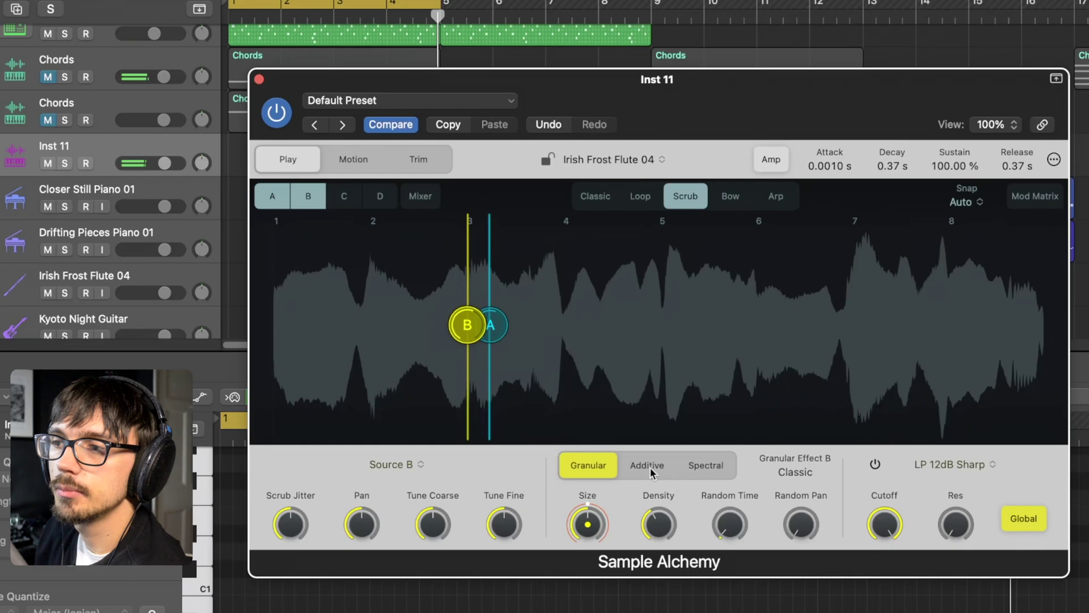
{"action": "left_click", "coordinate": [647, 465]}
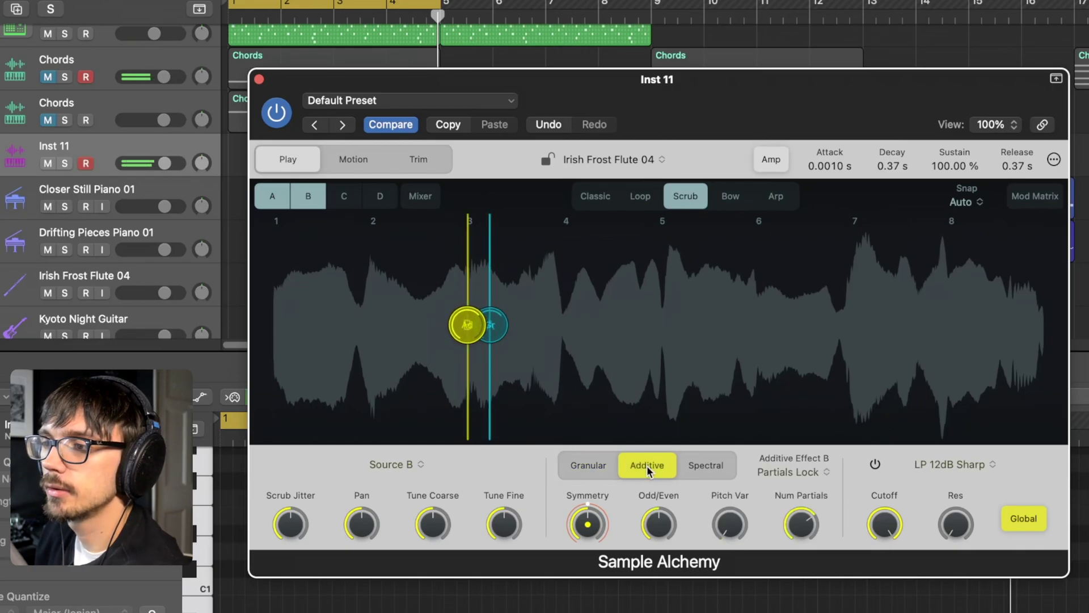
- Try Harmonic and Partials effects on Source B, then settle on Spectral with Formant
{"action": "left_click", "coordinate": [780, 472]}
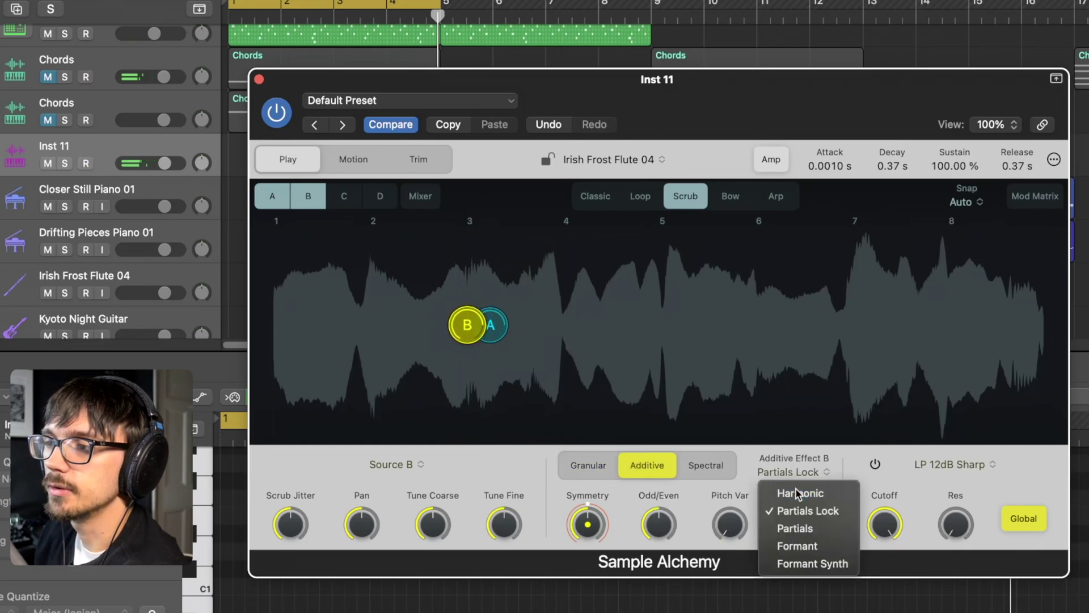
{"action": "left_click", "coordinate": [795, 489]}
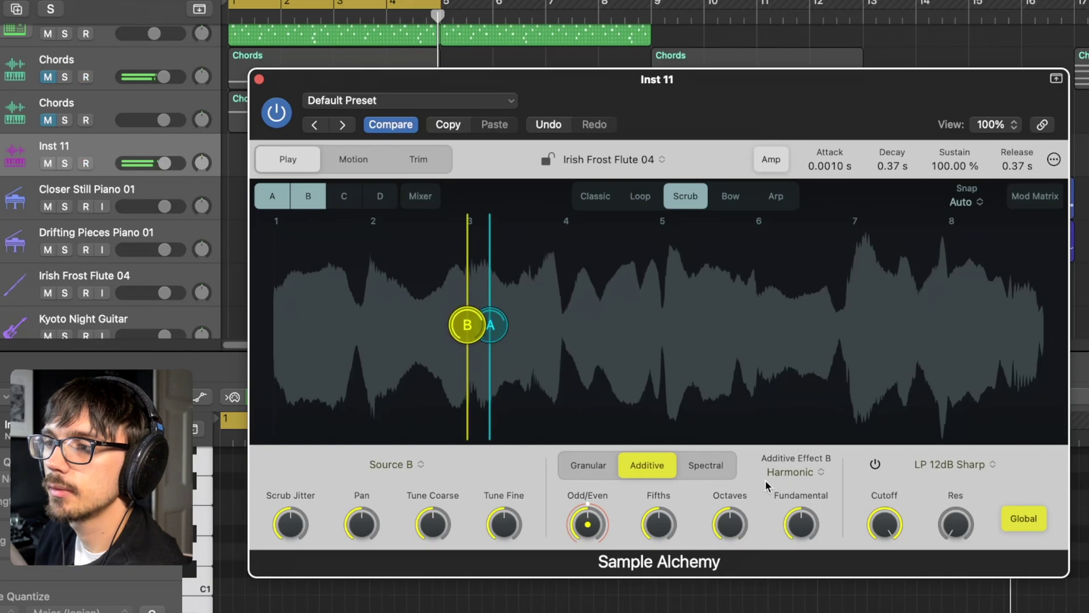
{"action": "left_click", "coordinate": [783, 477]}
{"action": "left_click", "coordinate": [812, 528]}
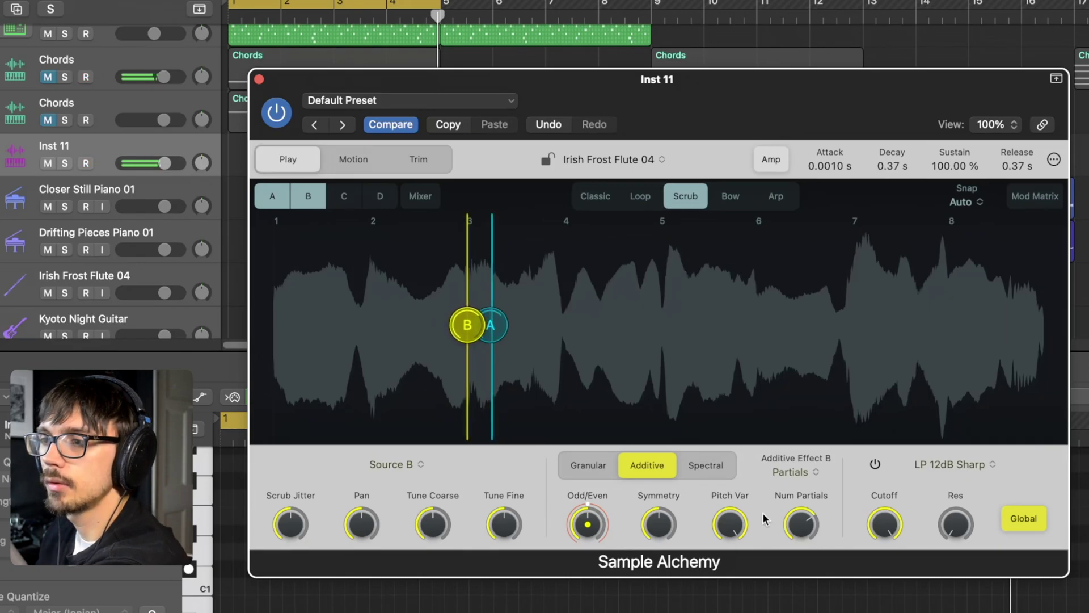
{"action": "left_click", "coordinate": [705, 467]}
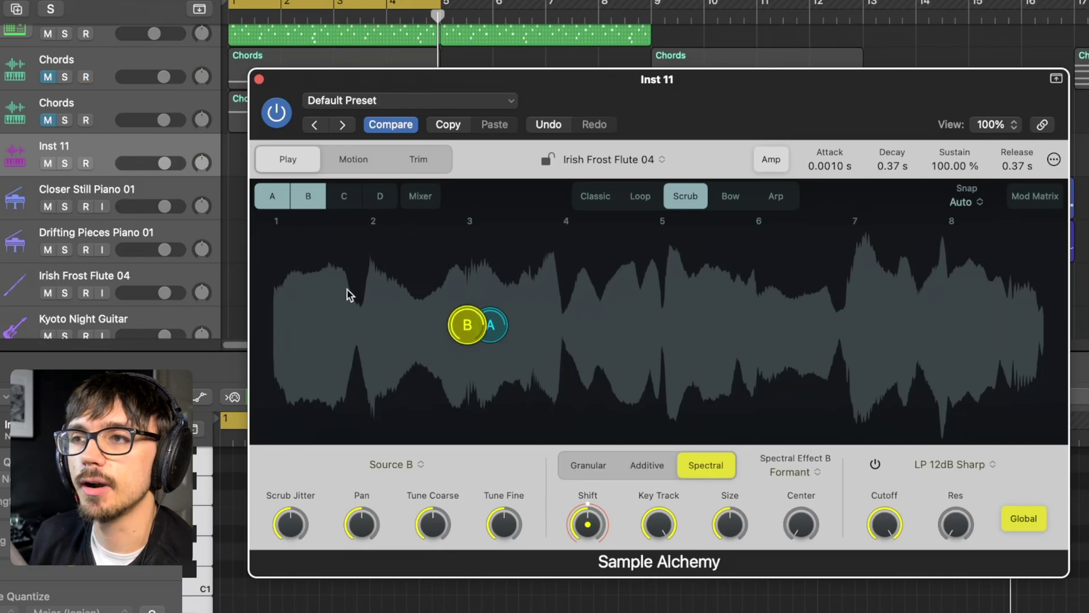
- Drop the Chords region onto Inst 11 at bar 1 and reposition the Alchemy window
{"action": "left_click_drag", "start_coordinate": [684, 107], "coordinate": [935, 253]}
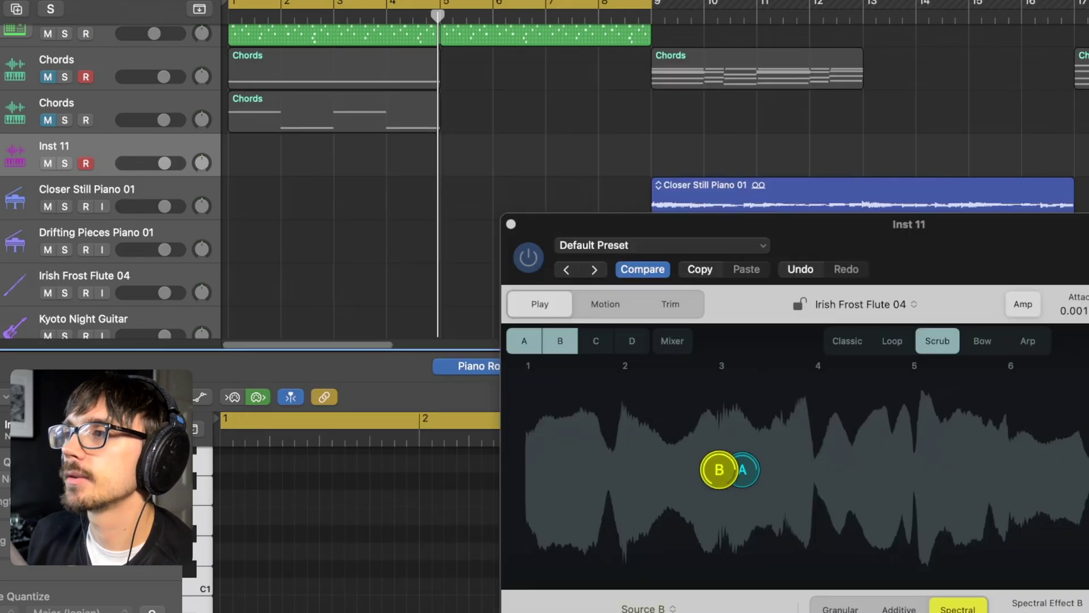
{"action": "left_click_drag", "start_coordinate": [1078, 68], "coordinate": [227, 171]}
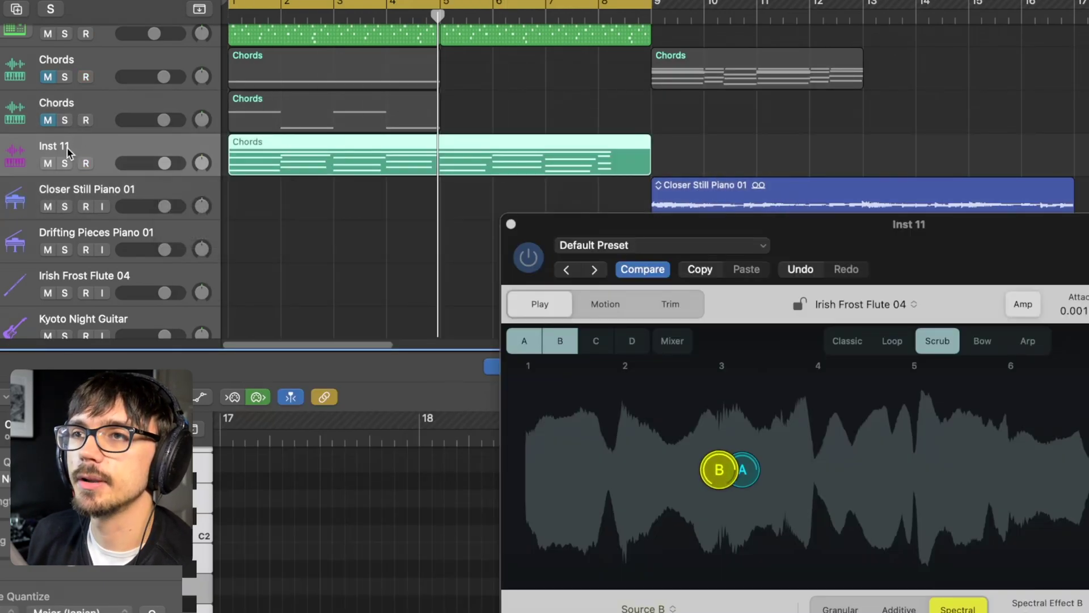
{"action": "scroll", "coordinate": [317, 102], "scroll_direction": "up", "scroll_amount": 1}
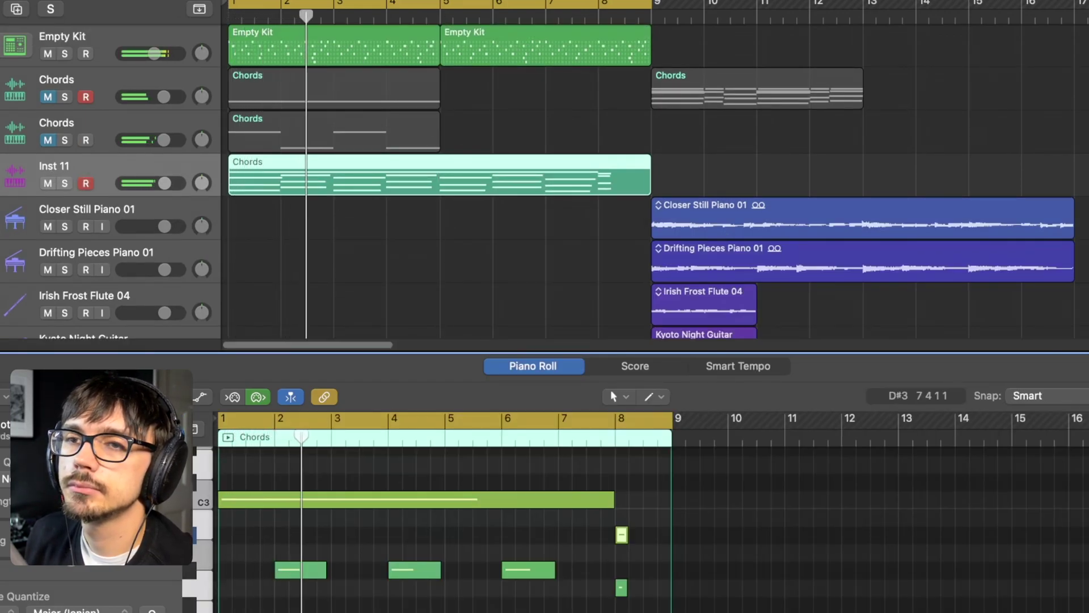
{"action": "key", "text": "v"}
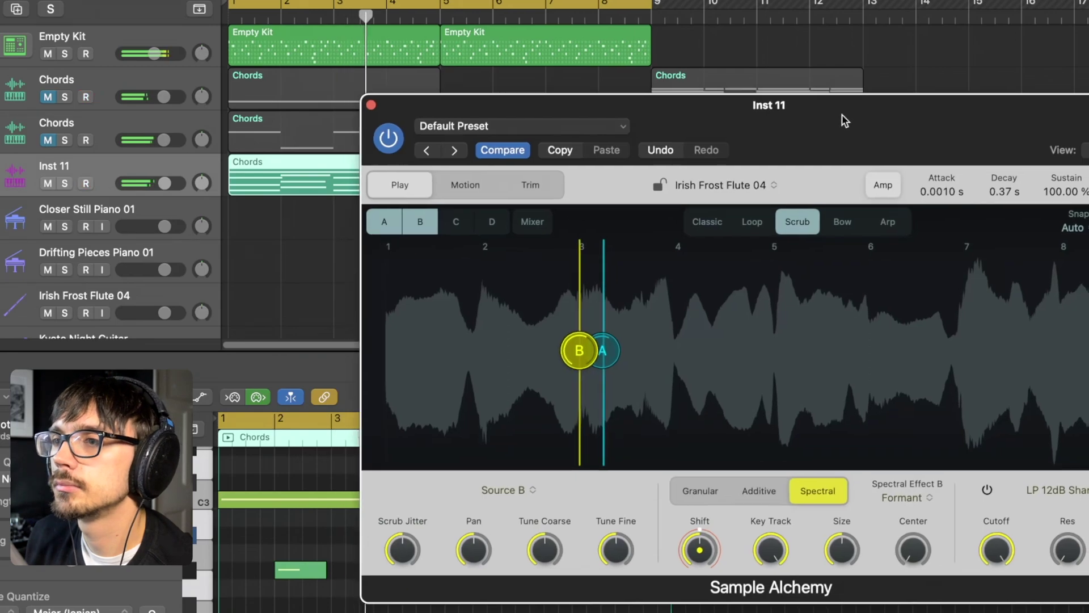
{"action": "left_click_drag", "start_coordinate": [842, 114], "coordinate": [803, 222]}
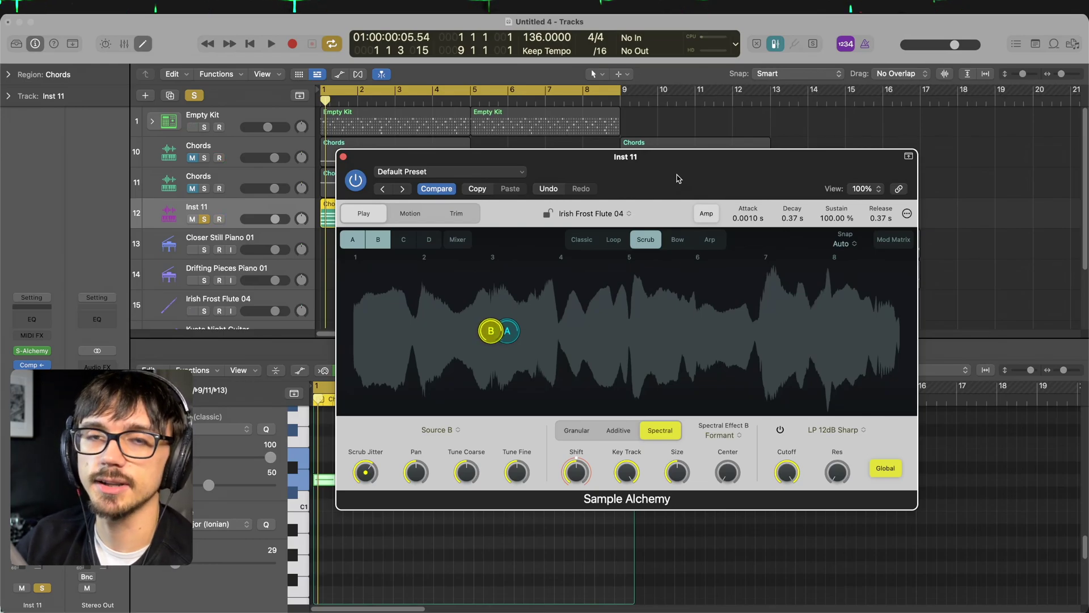
- Close Alchemy and draw a one-bar C3 note at bar 1 with the Pencil
{"action": "left_click", "coordinate": [343, 157]}
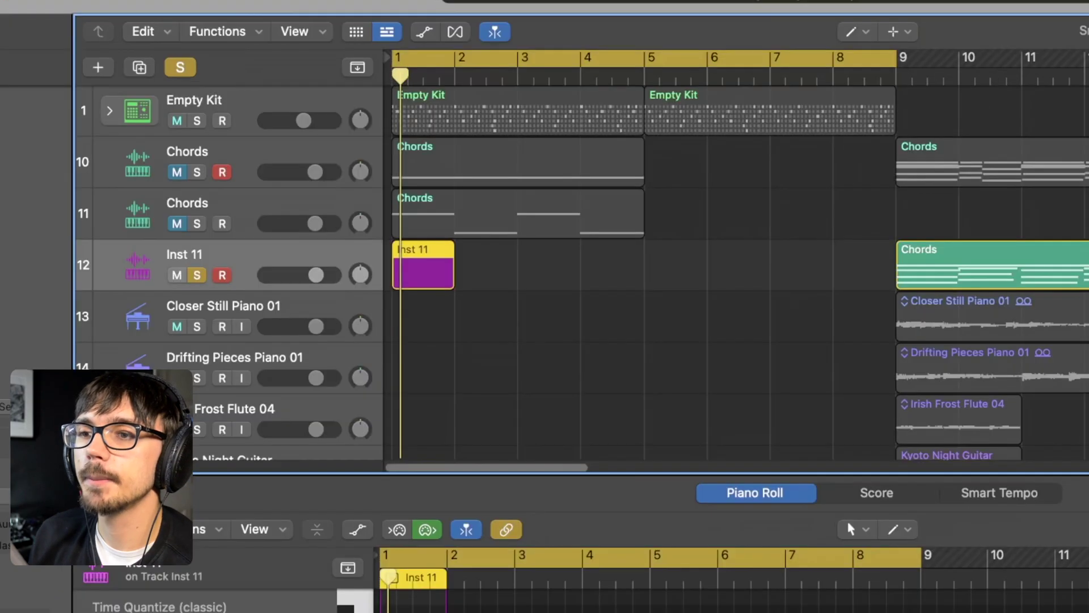
{"action": "key", "text": "t"}
{"action": "key", "text": "p"}
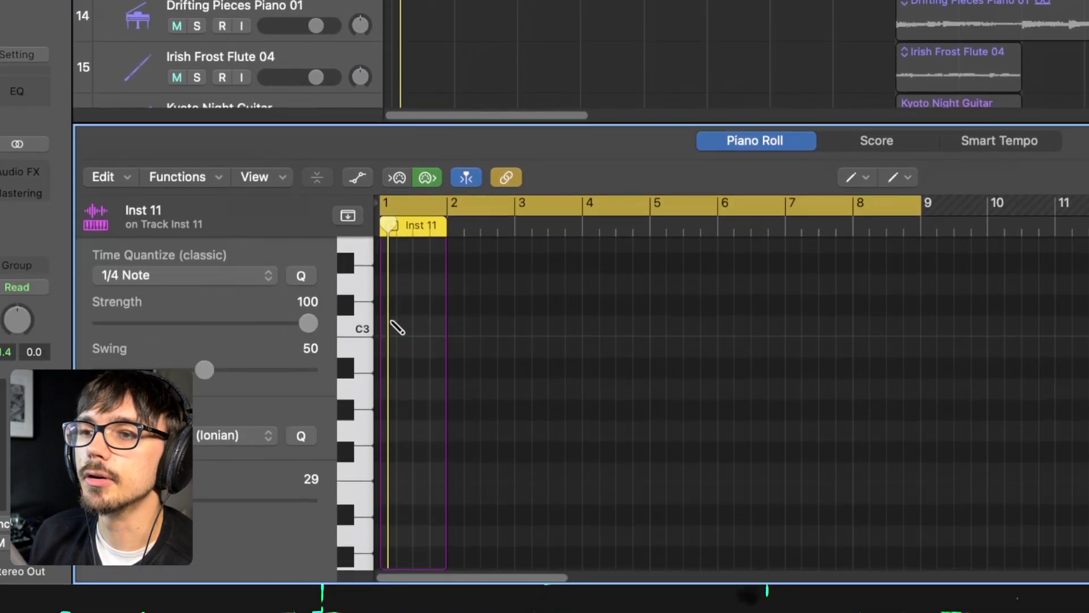
{"action": "left_click", "coordinate": [392, 294]}
{"action": "left_click_drag", "start_coordinate": [394, 298], "coordinate": [445, 296]}
- Insert a Tuner on Inst 11 and play the note, reading D about 9–12 cents flat
{"action": "left_click", "coordinate": [0, 141]}
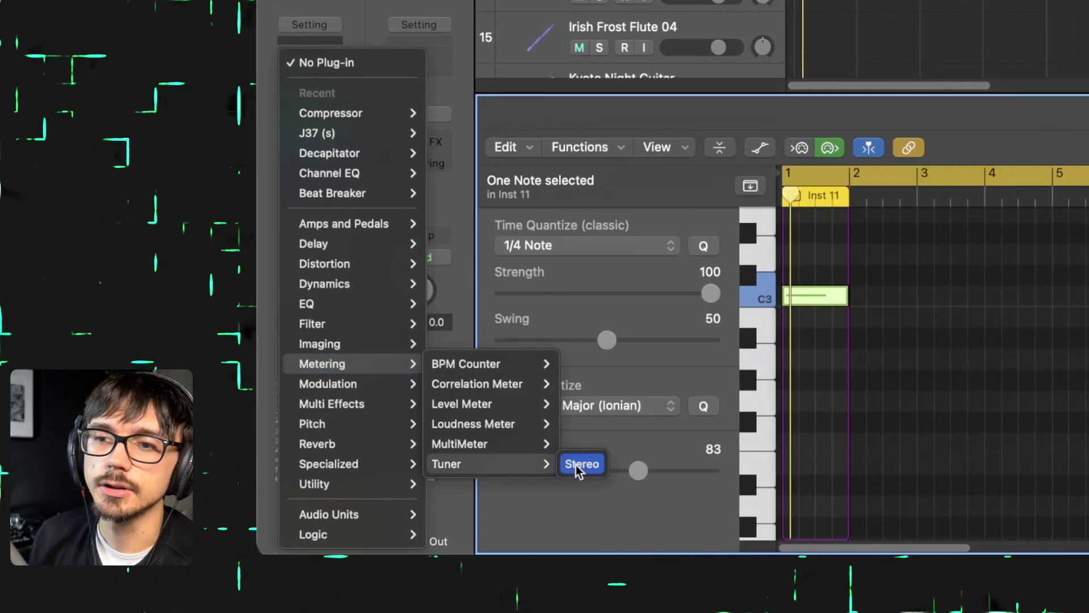
{"action": "key", "text": "Escape"}
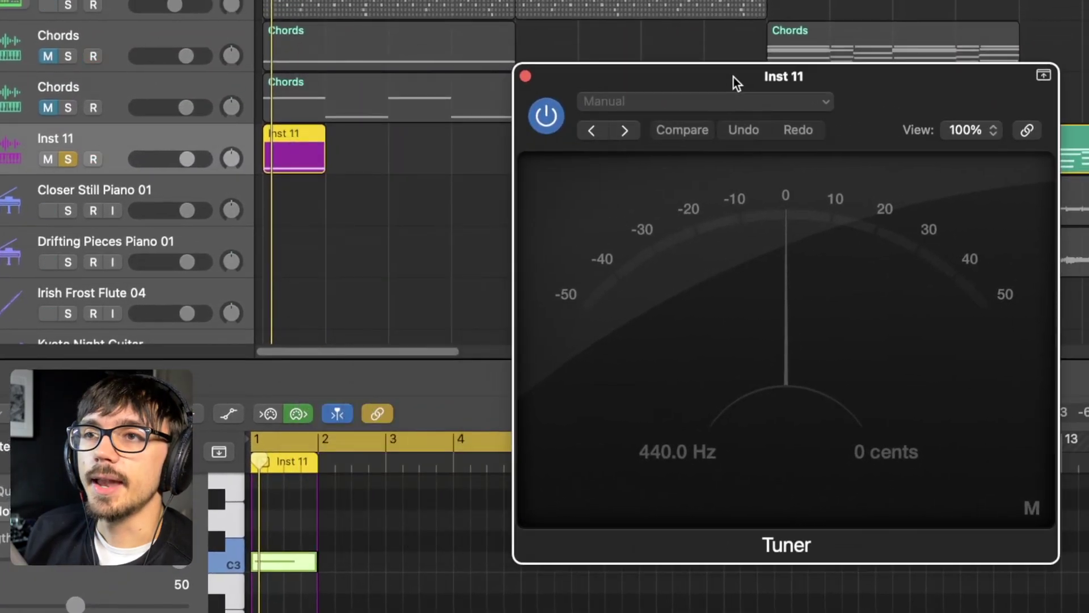
{"action": "key", "text": "space"}
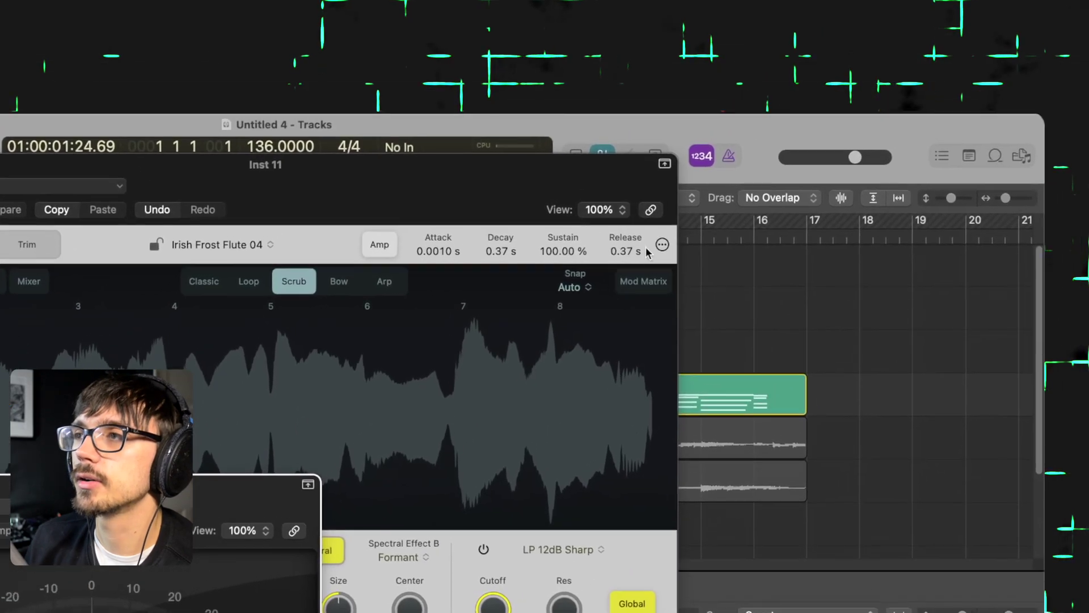
- Centre the Alchemy window, cycle bars 1–2 and start playback
{"action": "left_click", "coordinate": [663, 244]}
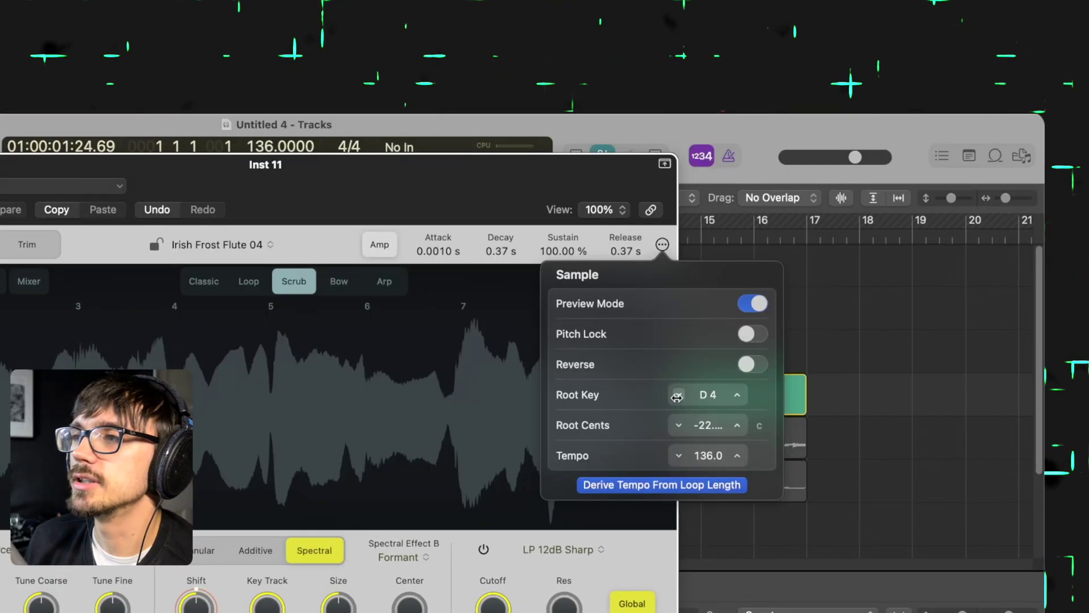
{"action": "left_click_drag", "start_coordinate": [395, 157], "coordinate": [690, 118]}
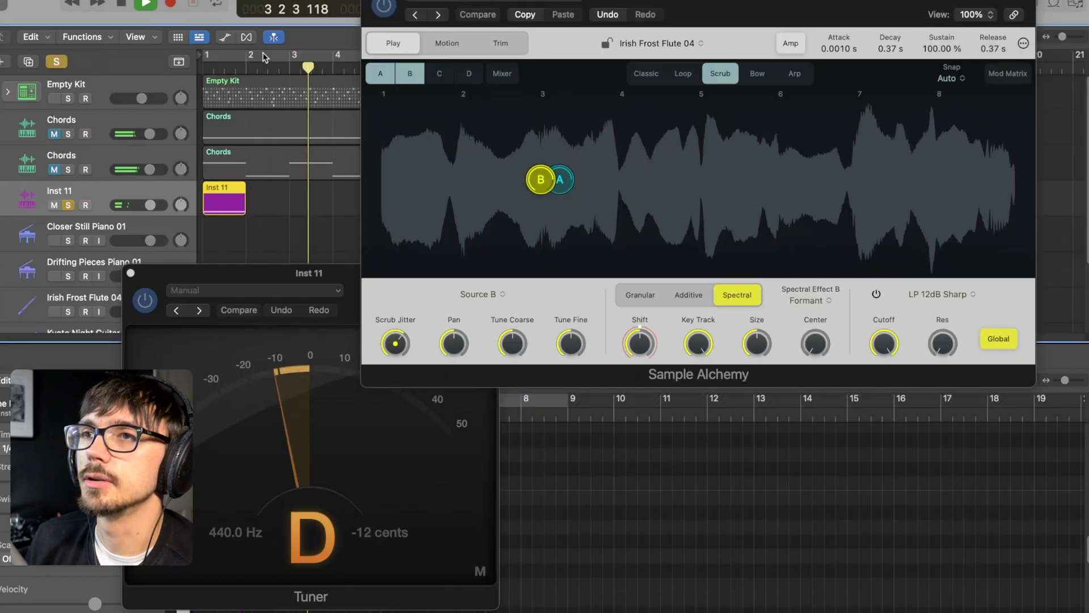
{"action": "left_click_drag", "start_coordinate": [241, 61], "coordinate": [205, 61]}
{"action": "key", "text": "space"}
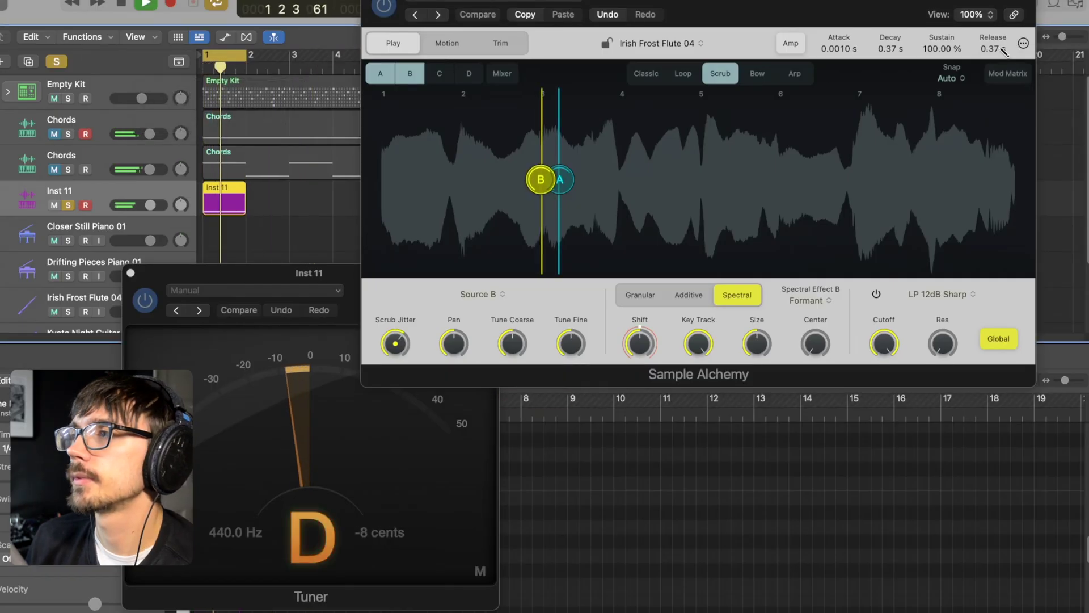
- Set the flute sample's Root Key to E4 and Root Cents to −5.00 so the Tuner reads C
{"action": "left_click", "coordinate": [1023, 44]}
{"action": "left_click", "coordinate": [1015, 73]}
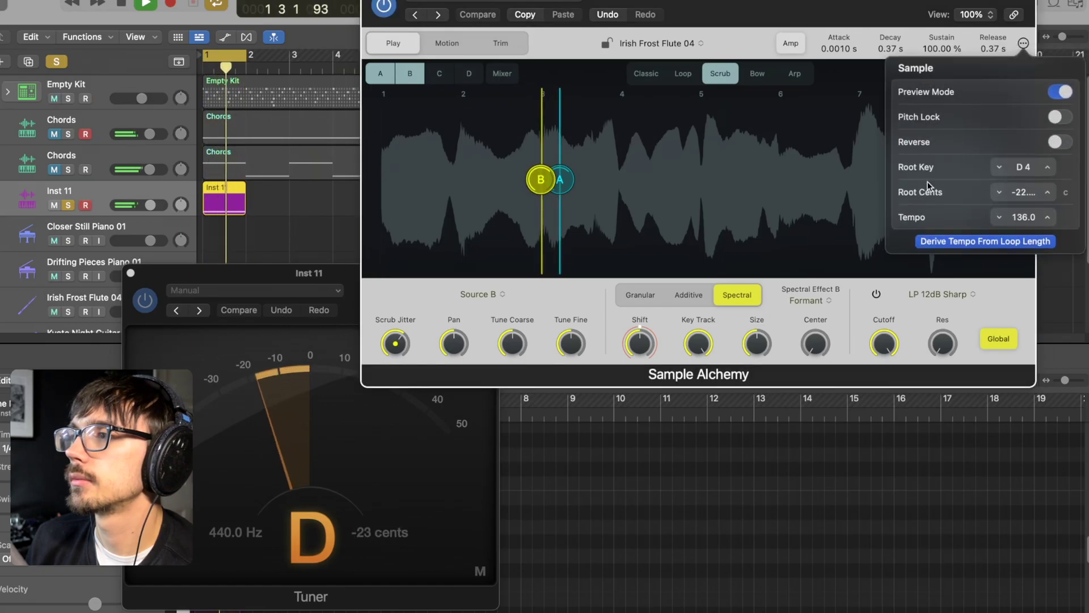
{"action": "left_click", "coordinate": [1000, 167]}
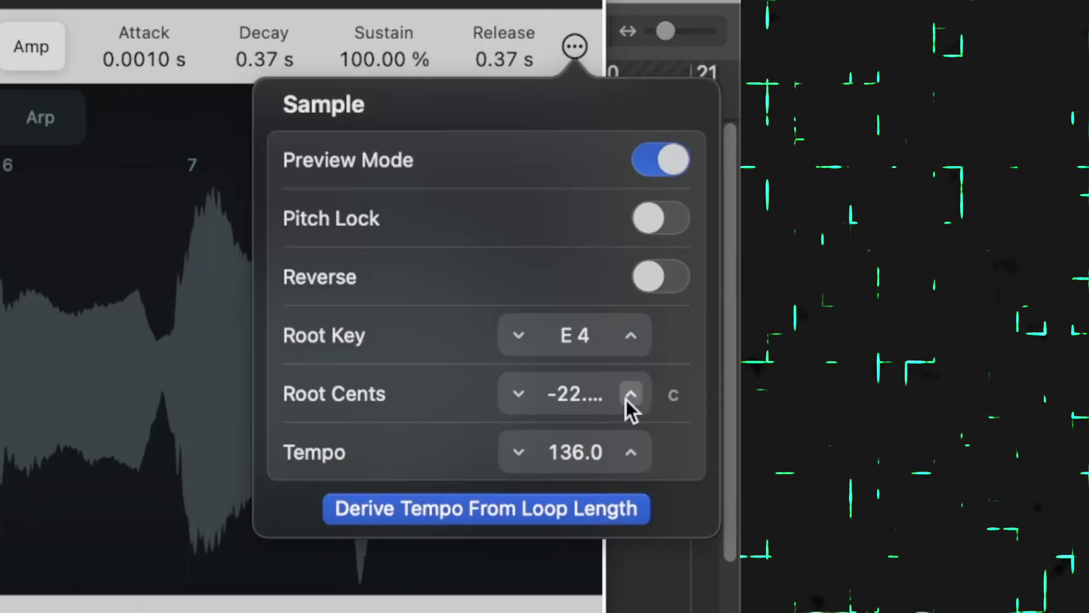
{"action": "left_click", "coordinate": [547, 389]}
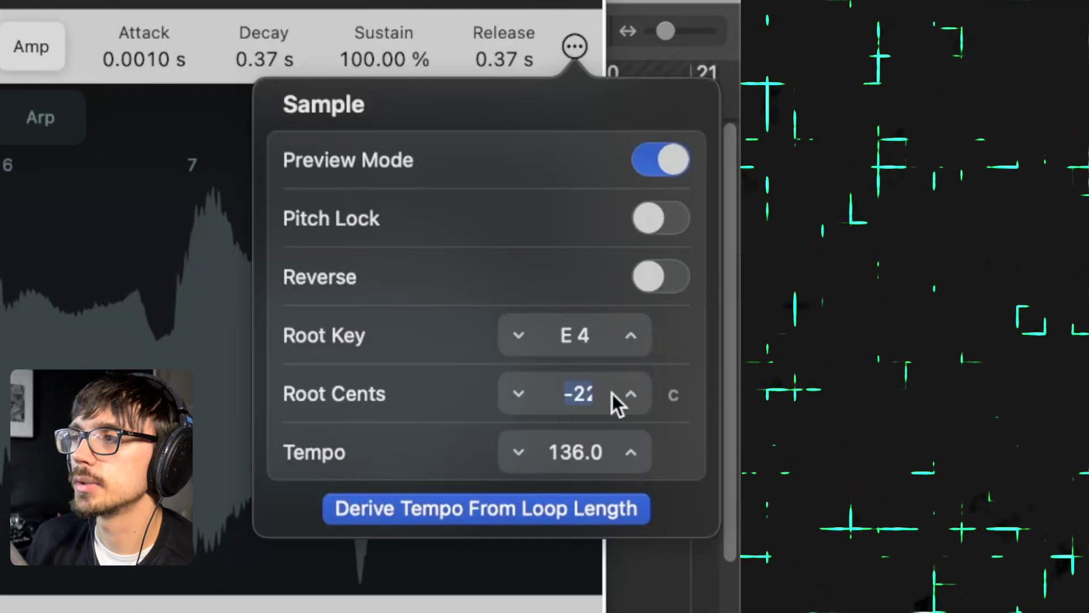
{"action": "key", "text": "Return"}
{"action": "left_click_drag", "start_coordinate": [501, 397], "coordinate": [502, 369]}
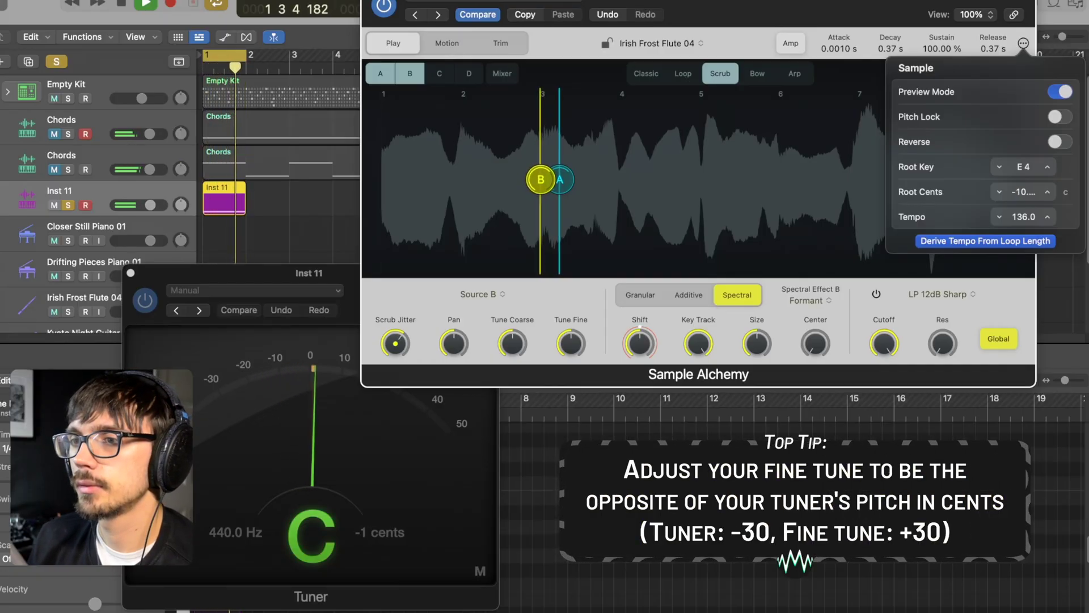
{"action": "left_click_drag", "start_coordinate": [1024, 192], "coordinate": [1024, 182]}
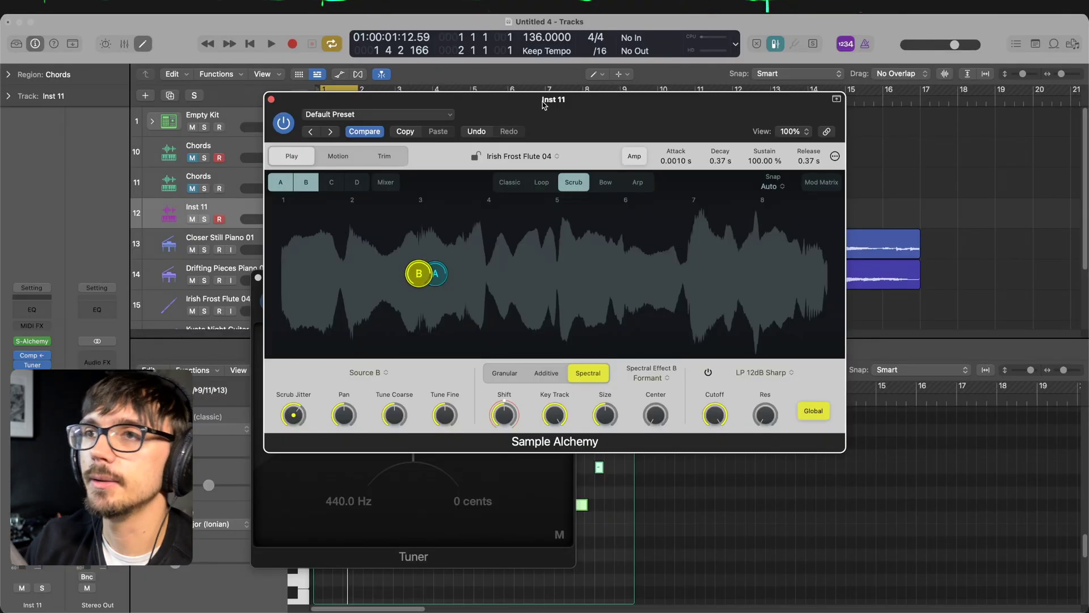
{"action": "left_click", "coordinate": [837, 157]}
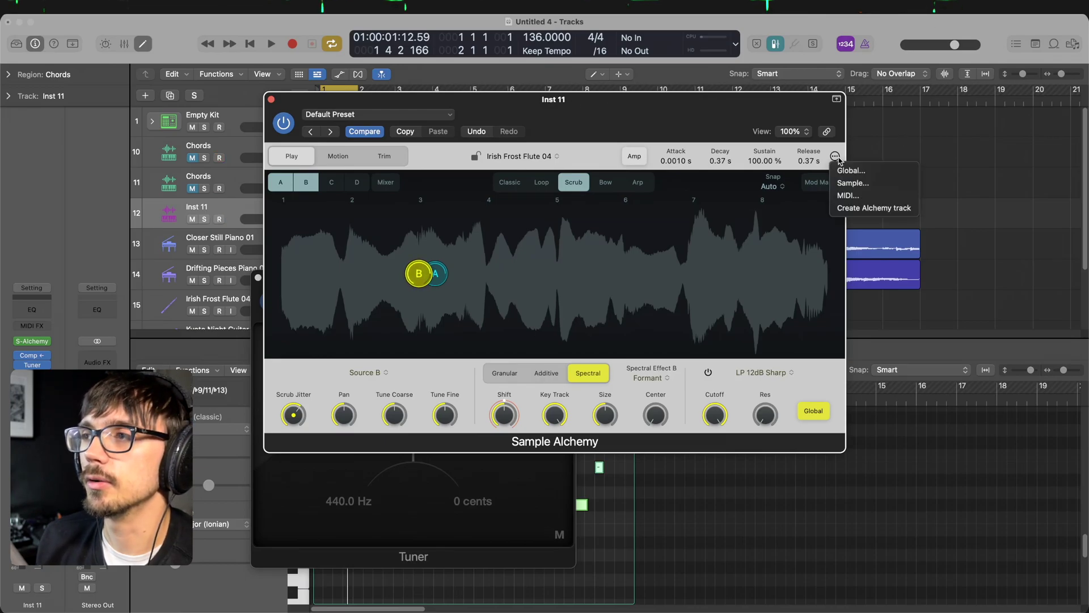
{"action": "left_click", "coordinate": [865, 209]}
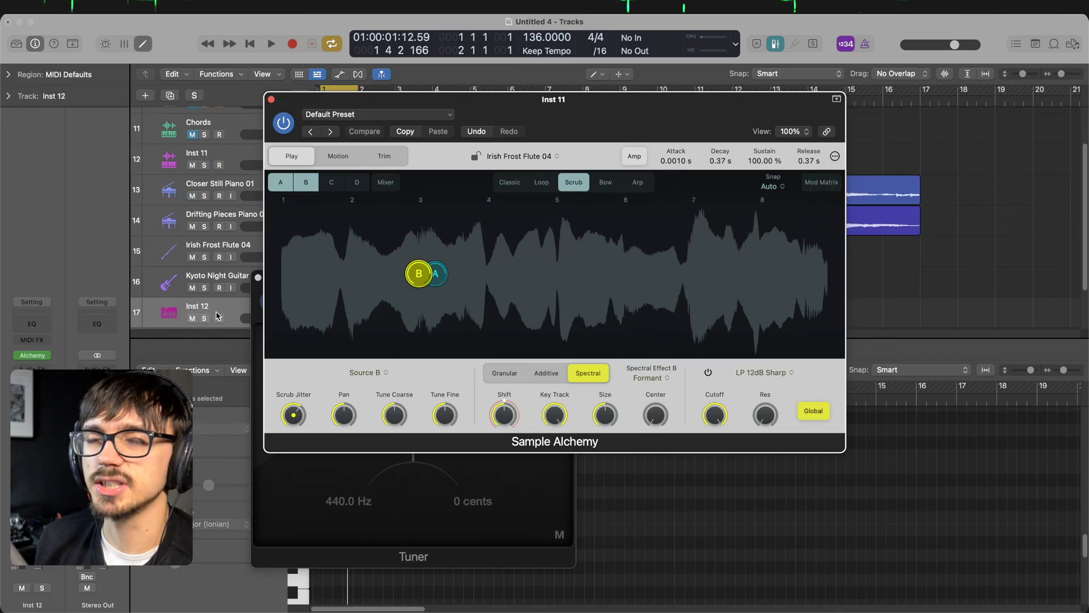
{"action": "key", "text": "super+z"}
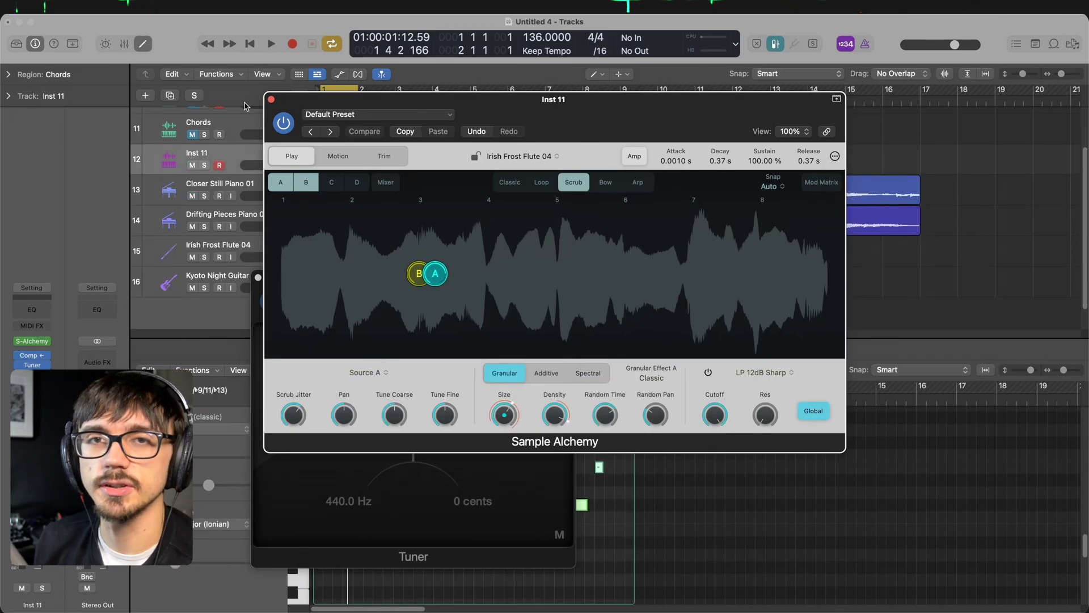